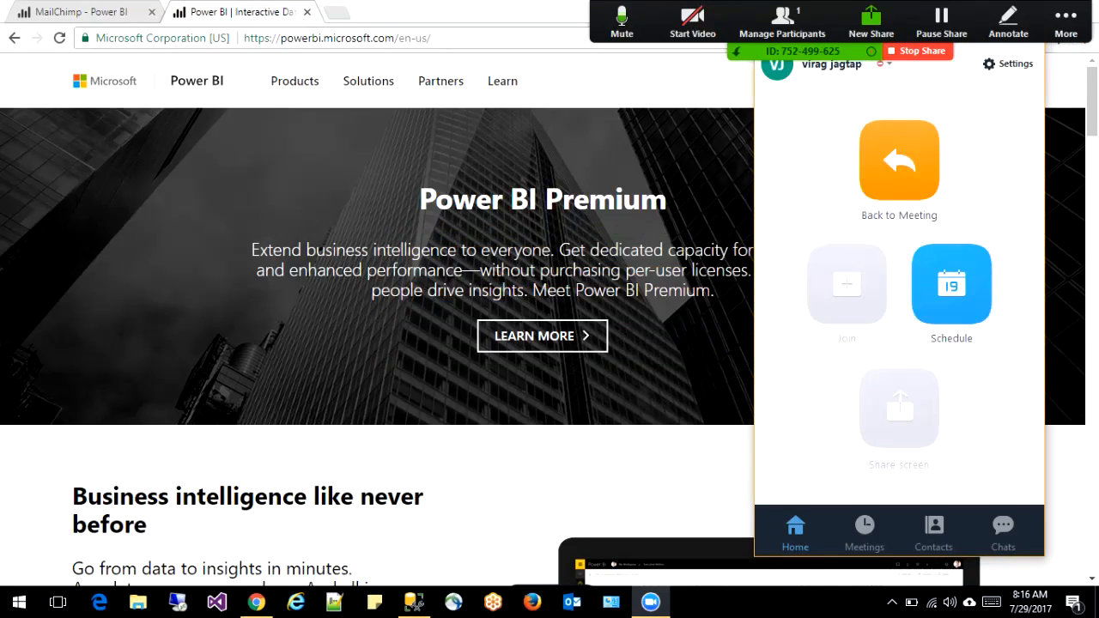
pyautogui.click(1065, 22)
pyautogui.click(923, 238)
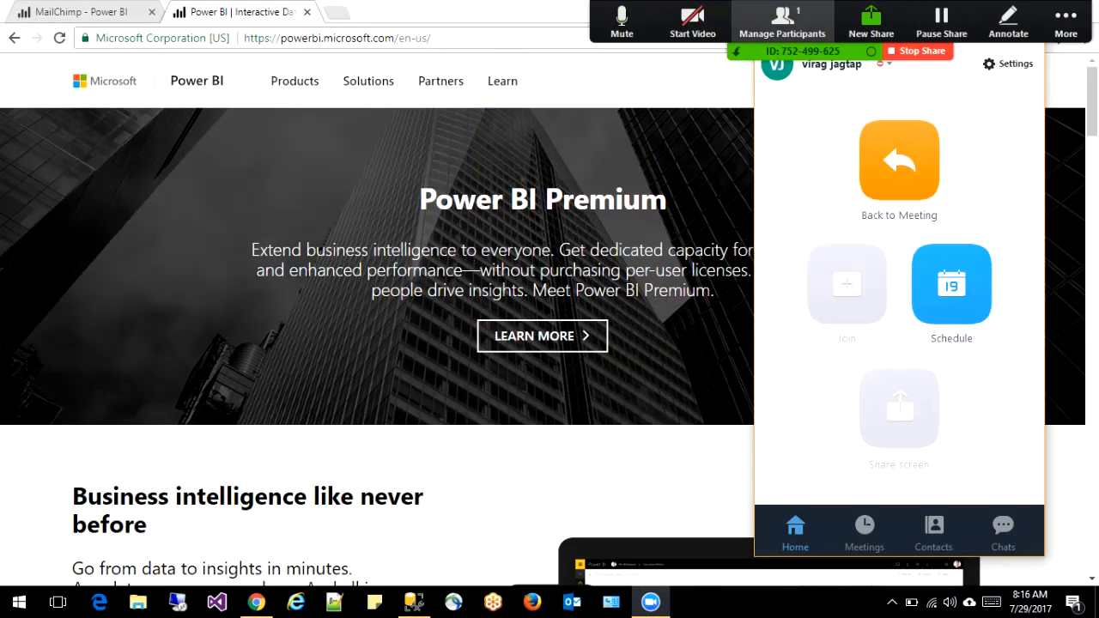
pyautogui.moveTo(783, 30); pyautogui.dragTo(785, 80)
pyautogui.click(337, 38)
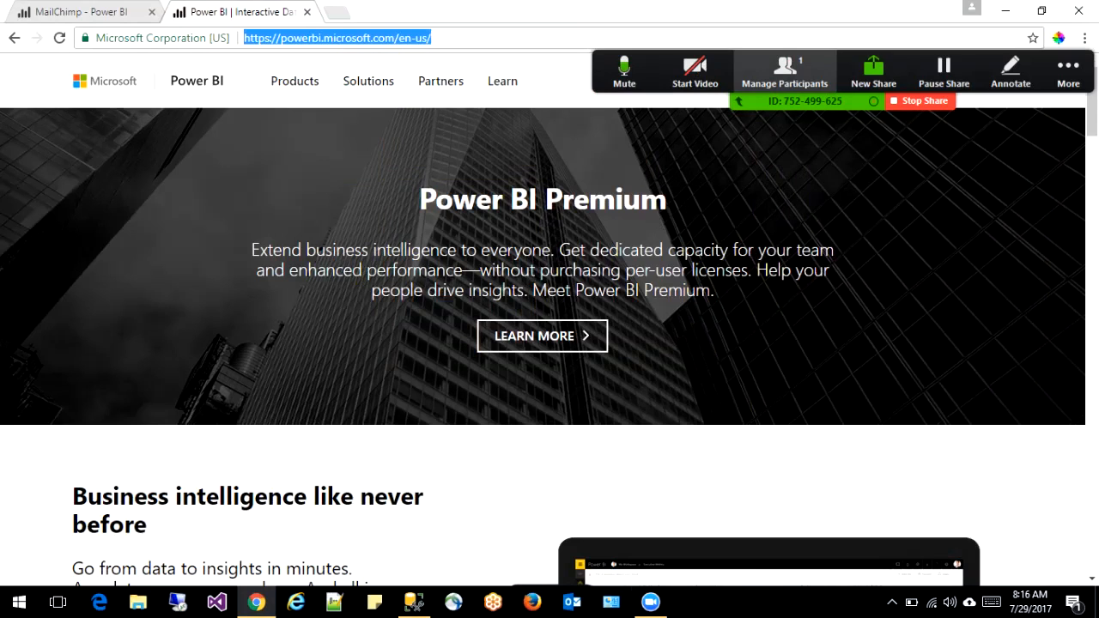
pyautogui.moveTo(785, 80); pyautogui.dragTo(784, 377)
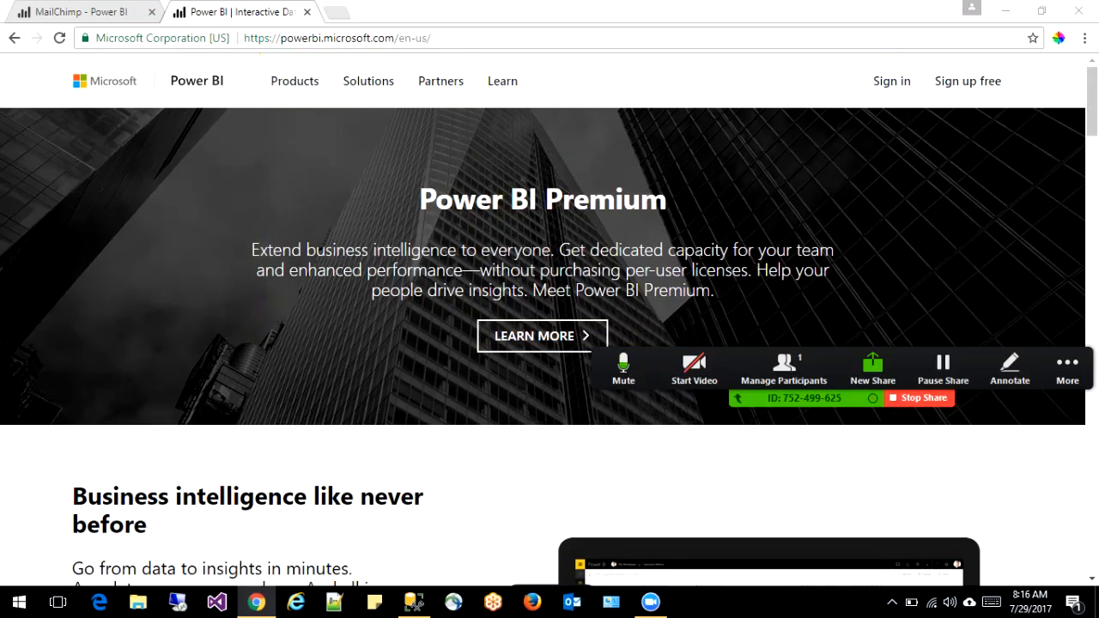
# Review the Products list on the Power BI website, and launch Power BI Desktop from the Windows desktop
pyautogui.moveTo(295, 81)
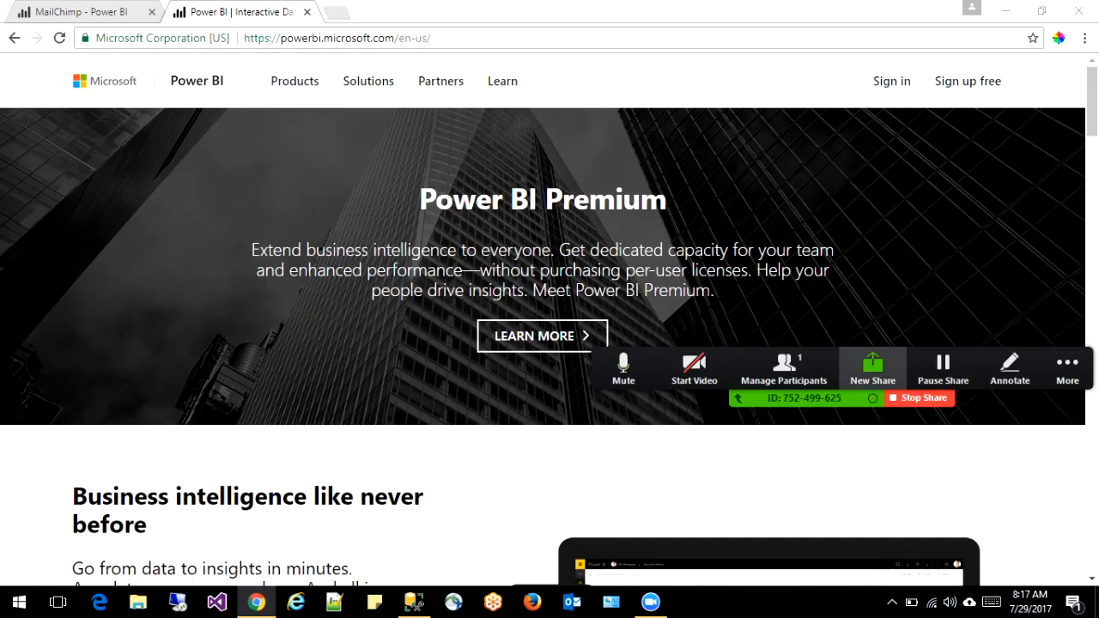
pyautogui.moveTo(873, 371); pyautogui.dragTo(873, 130)
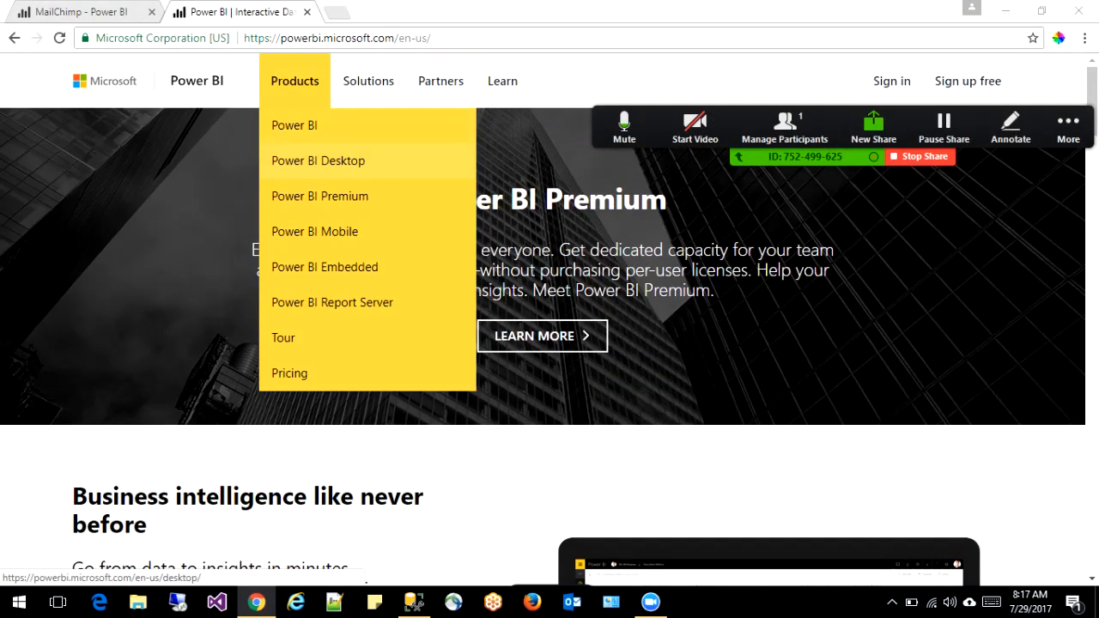
pyautogui.click(1005, 10)
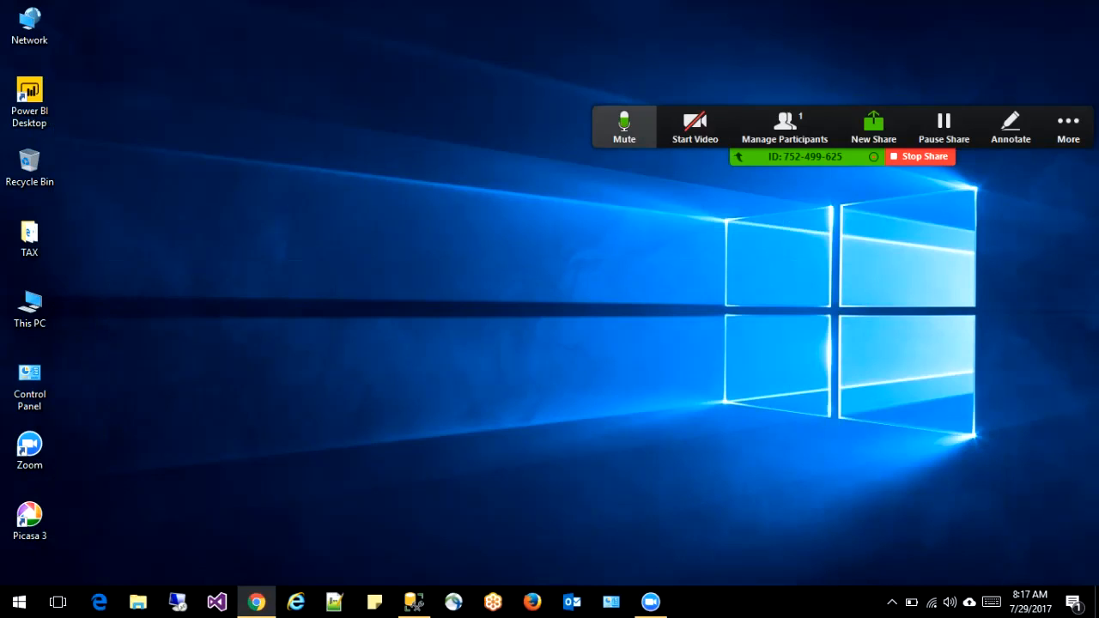
pyautogui.moveTo(625, 127); pyautogui.dragTo(479, 63)
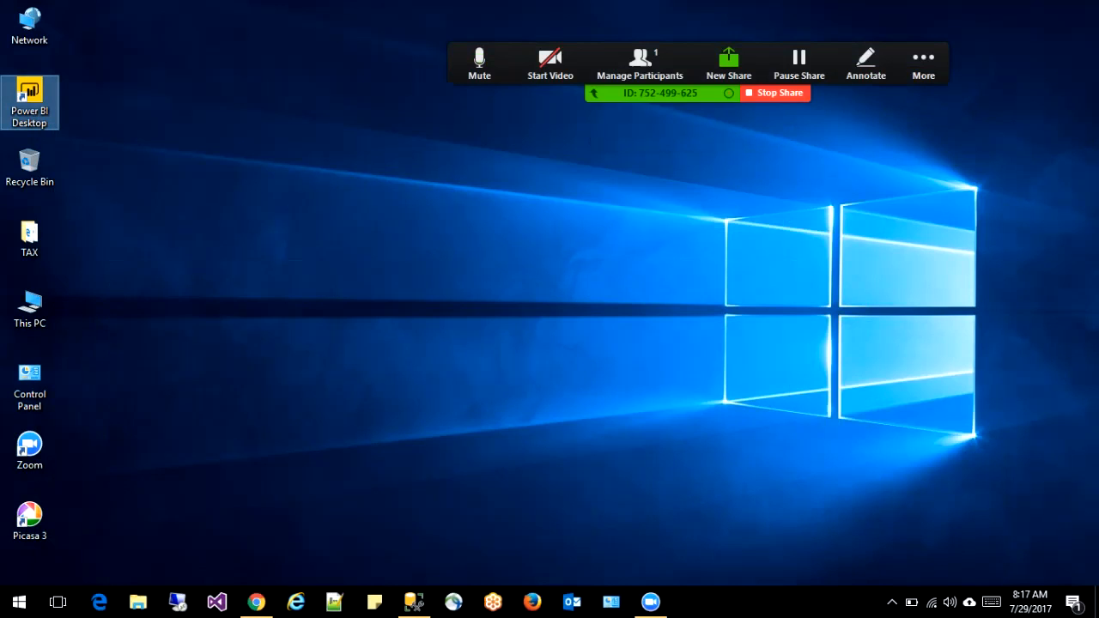
# Switch to SQL Server Management Studio and browse the tables of the AdventureWorksDW2014 database, picking out dbo.FactResellerSales
pyautogui.click(414, 601)
pyautogui.click(32, 131)
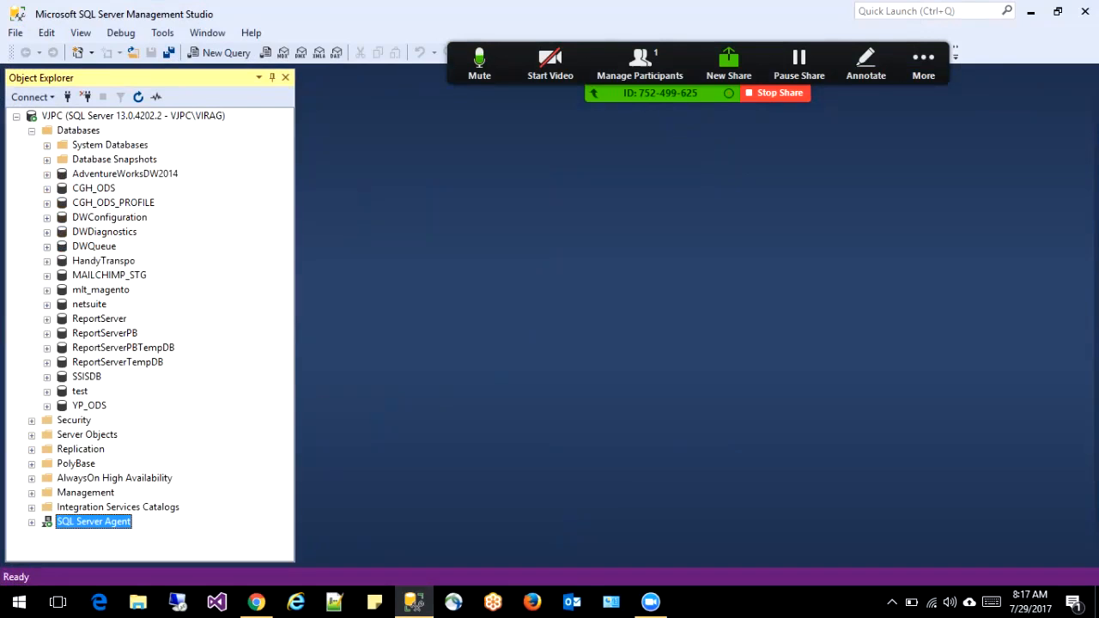
pyautogui.click(46, 174)
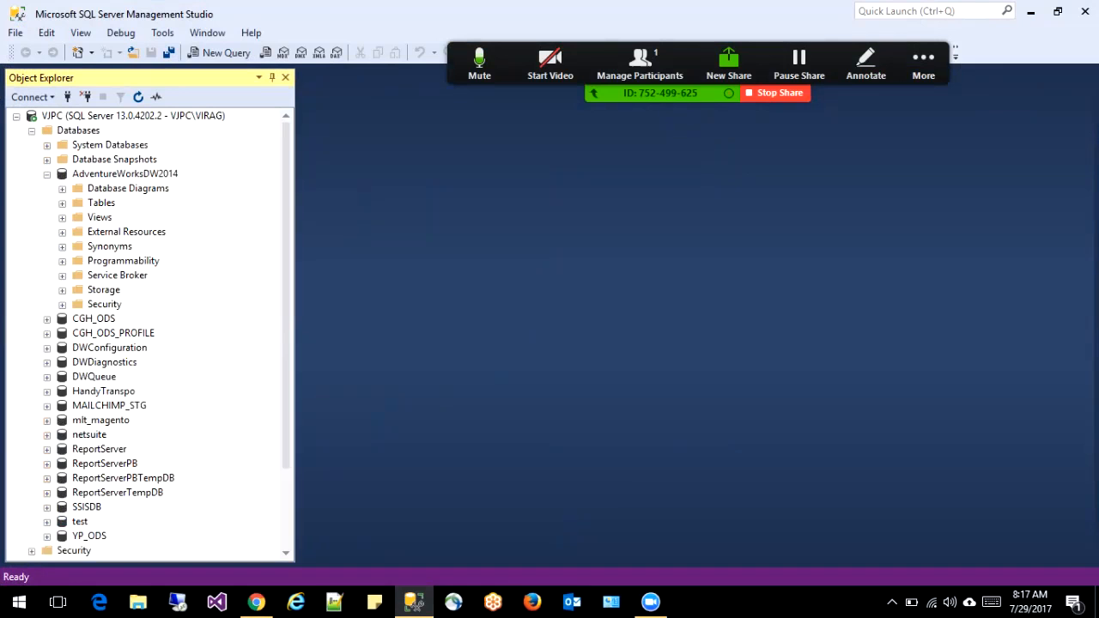
pyautogui.click(62, 204)
pyautogui.moveTo(285, 243); pyautogui.dragTo(286, 296)
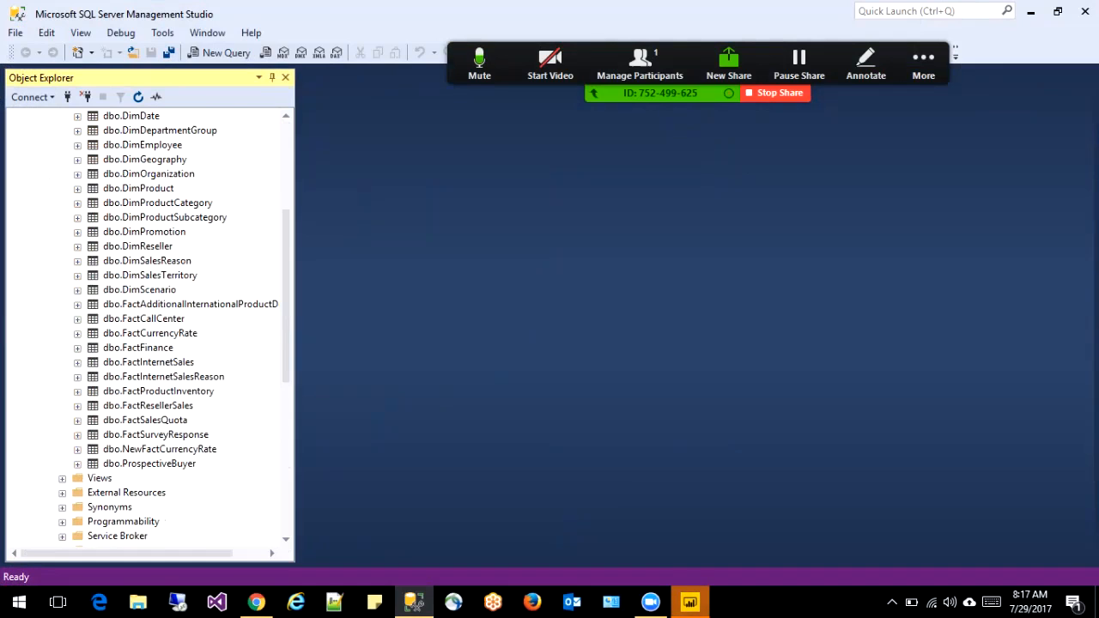
pyautogui.click(148, 405)
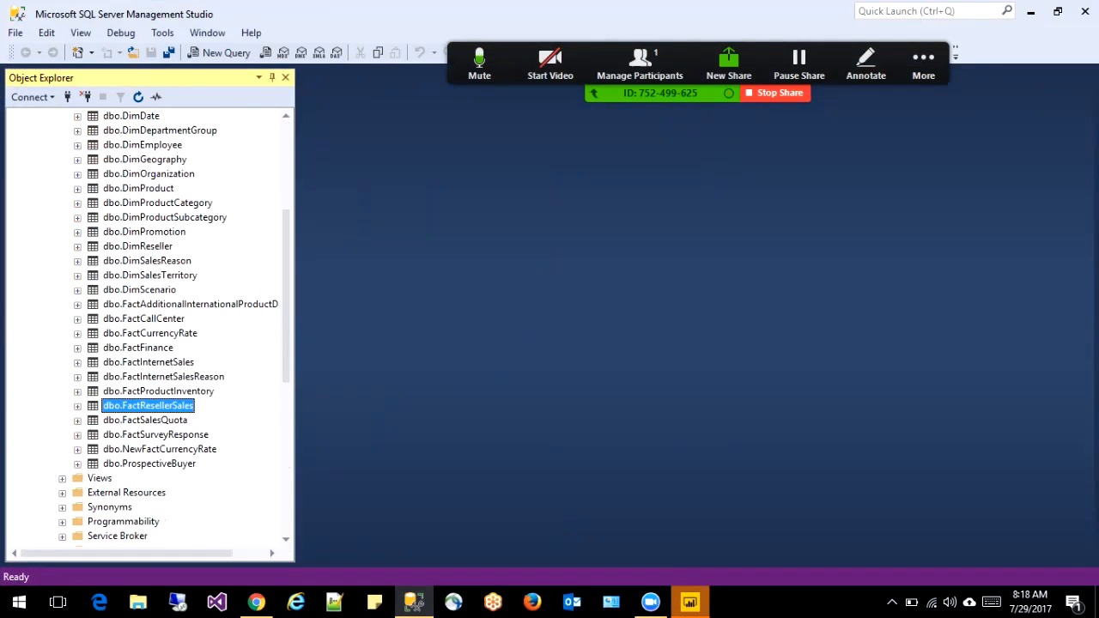
# List the tables of the test database and retrieve the top 1000 rows of dbo.Employee
pyautogui.moveTo(286, 296); pyautogui.dragTo(286, 425)
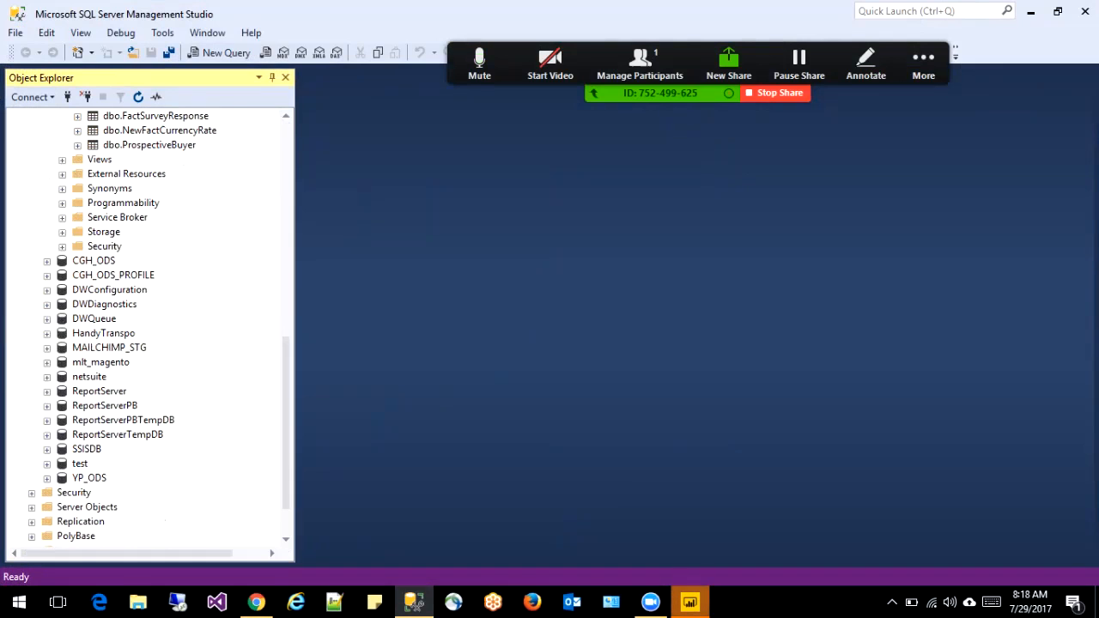
pyautogui.click(47, 464)
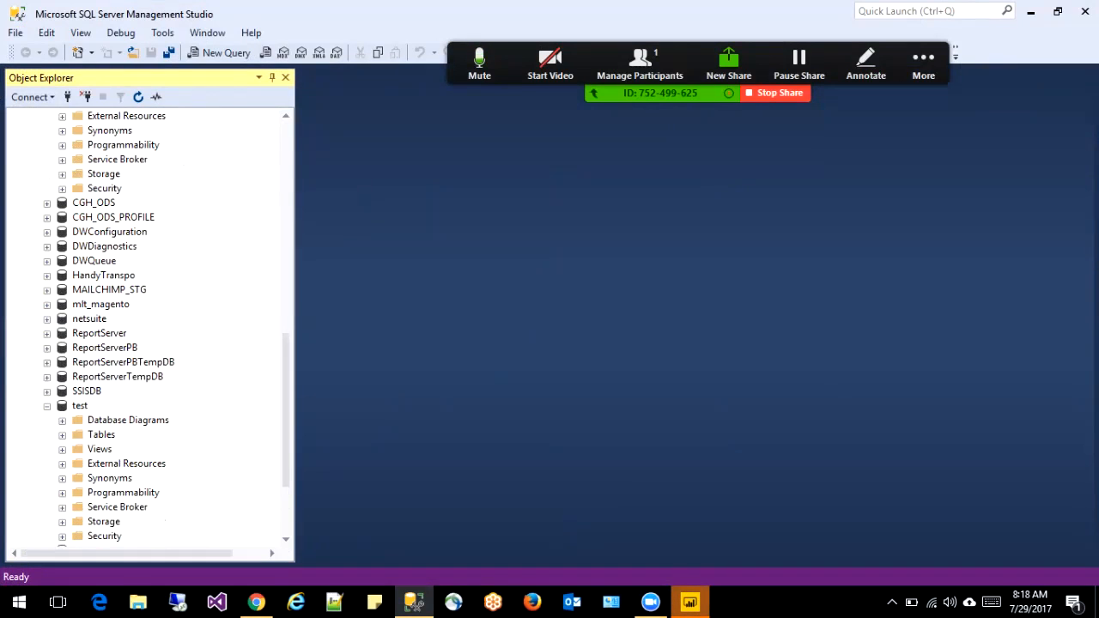
pyautogui.scroll(-3, 146, 326)
pyautogui.click(63, 305)
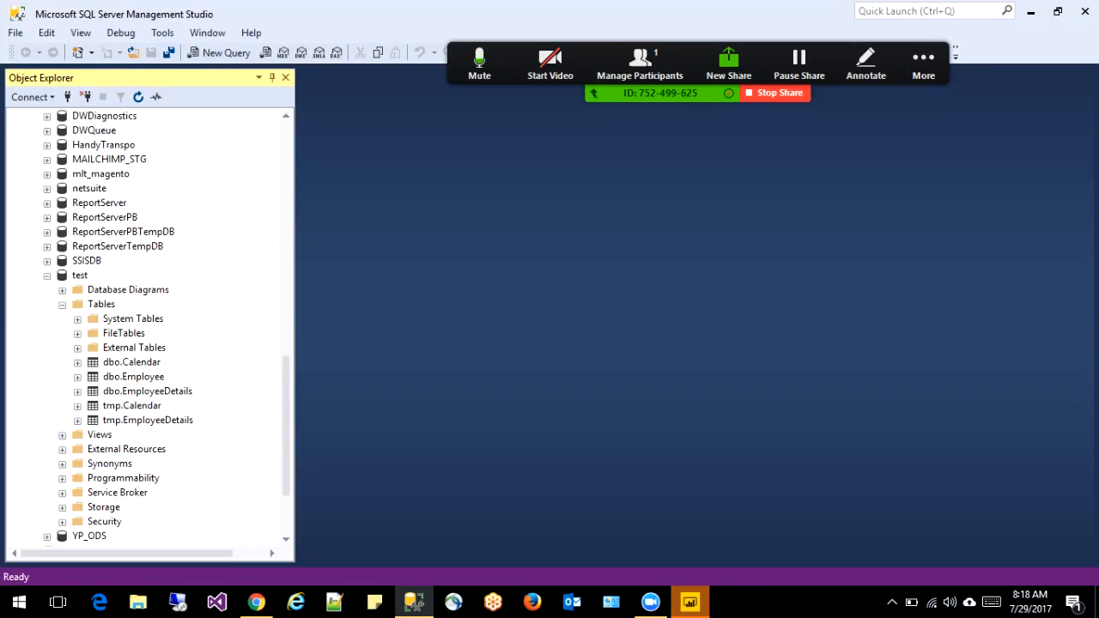
pyautogui.click(133, 377)
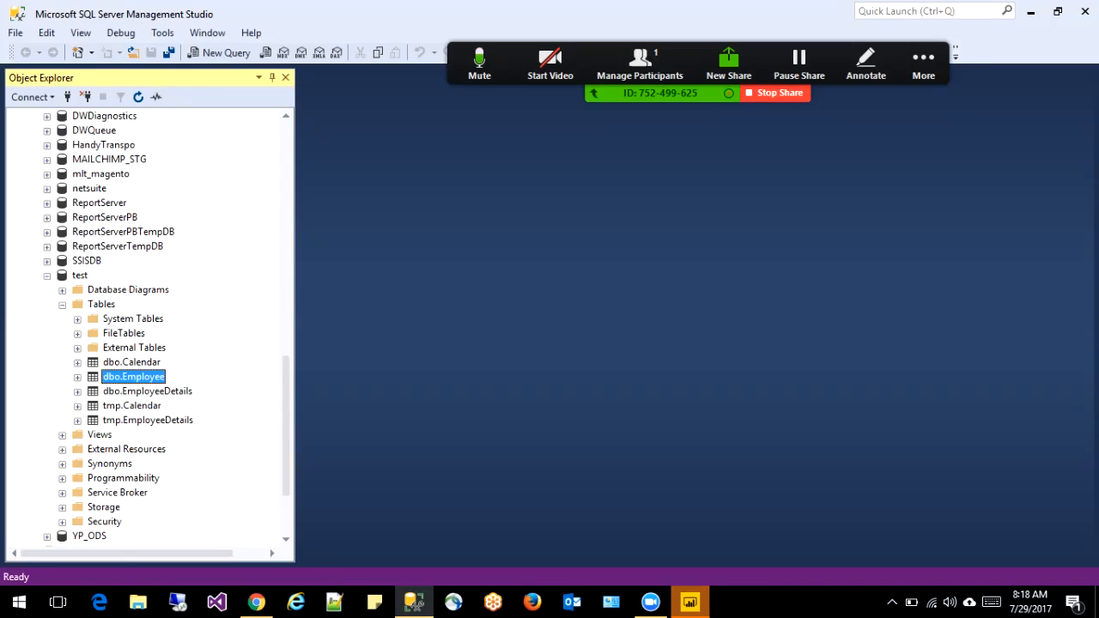
pyautogui.rightClick(129, 377)
pyautogui.click(172, 248)
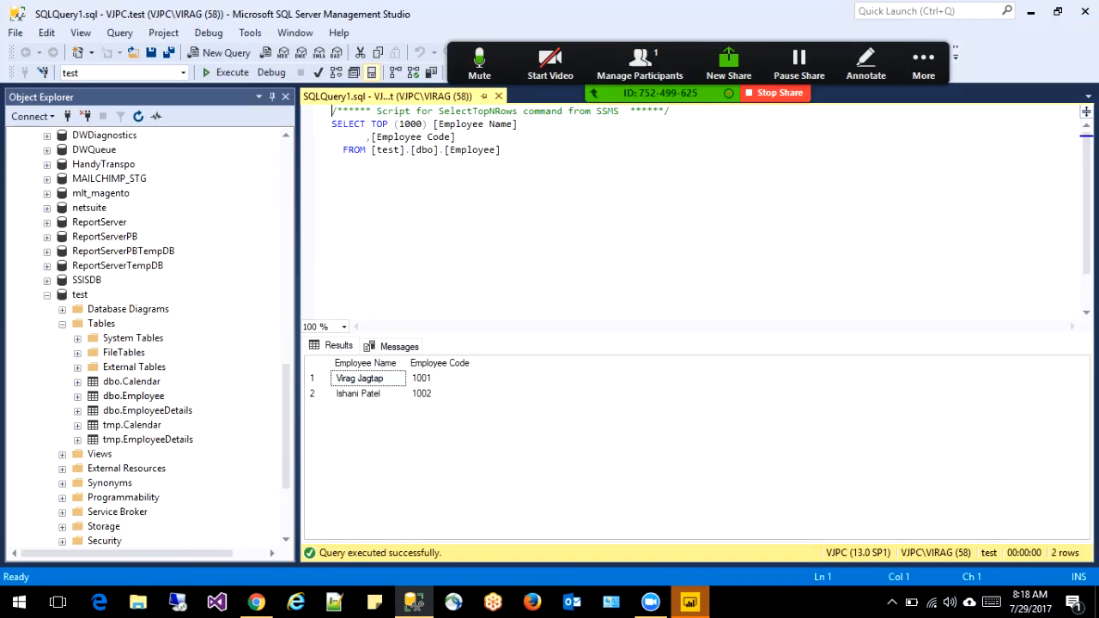
# Retrieve the top 1000 rows of dbo.EmployeeDetails and enlarge the results area to examine its columns
pyautogui.rightClick(150, 411)
pyautogui.click(184, 265)
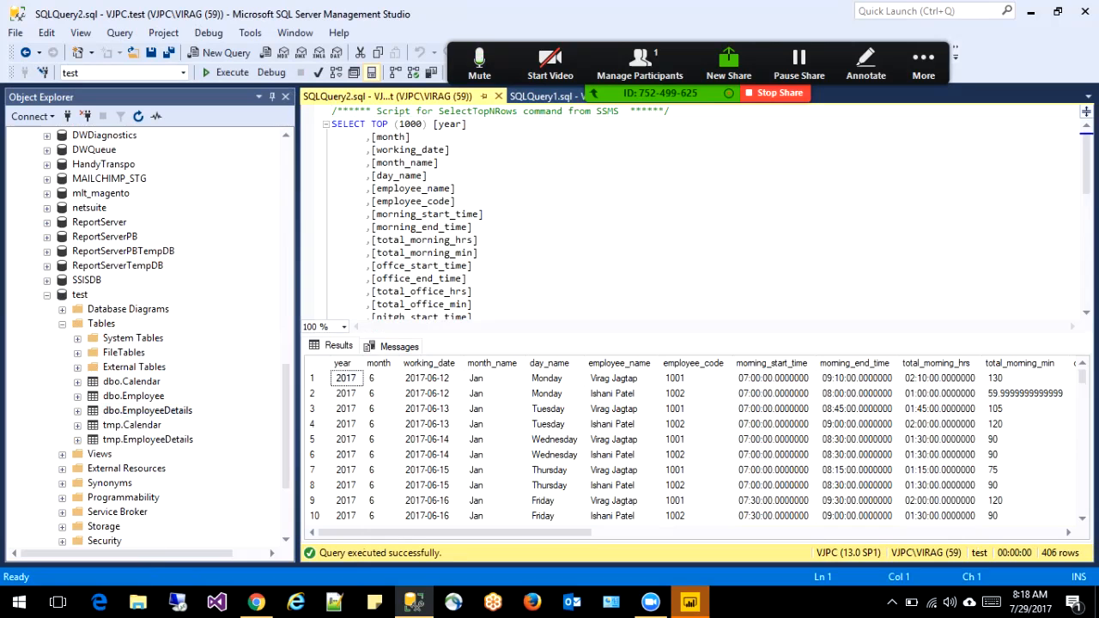
pyautogui.moveTo(601, 336); pyautogui.dragTo(602, 227)
pyautogui.moveTo(298, 327); pyautogui.dragTo(198, 327)
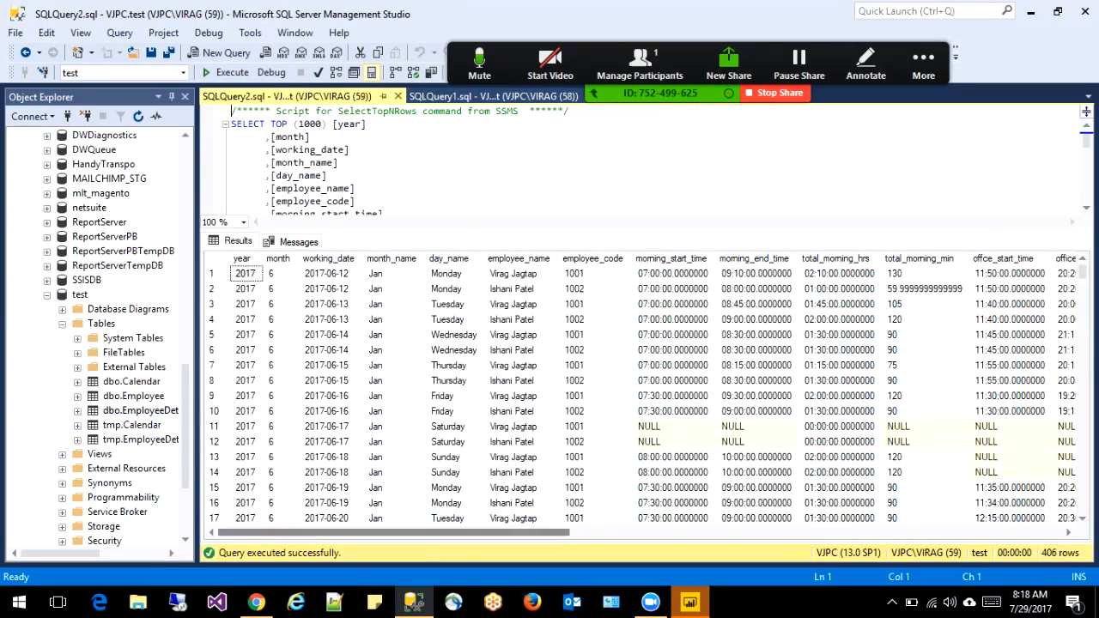
pyautogui.moveTo(394, 532)
pyautogui.mouseDown()
pyautogui.moveTo(785, 532)
pyautogui.moveTo(394, 533)
pyautogui.mouseUp()
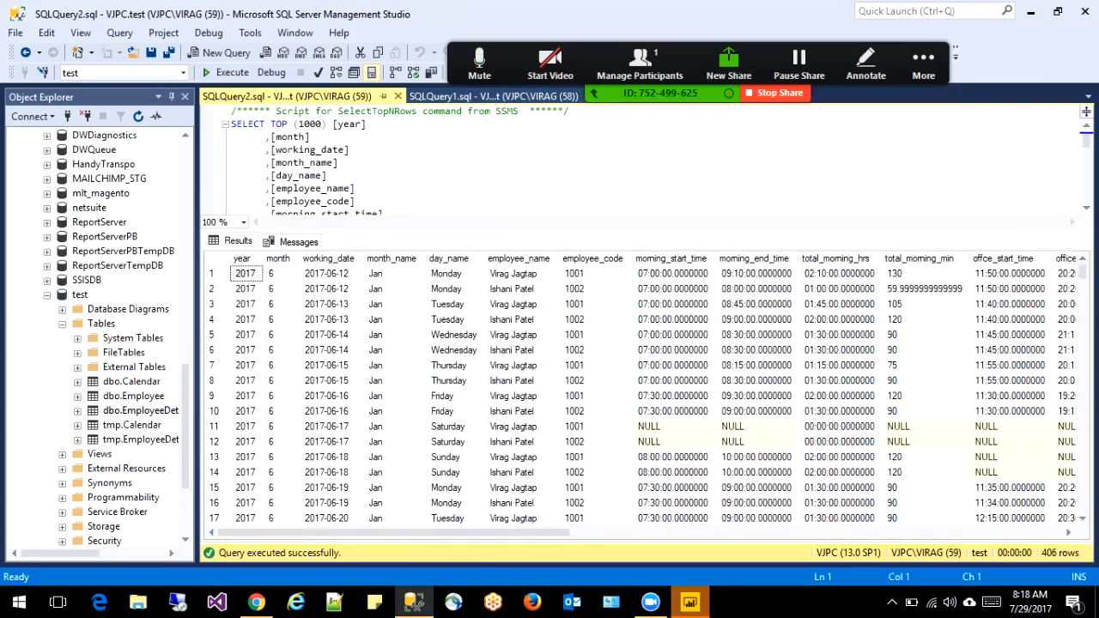
# Switch to Power BI Desktop and start getting data from a SQL Server database
pyautogui.click(690, 601)
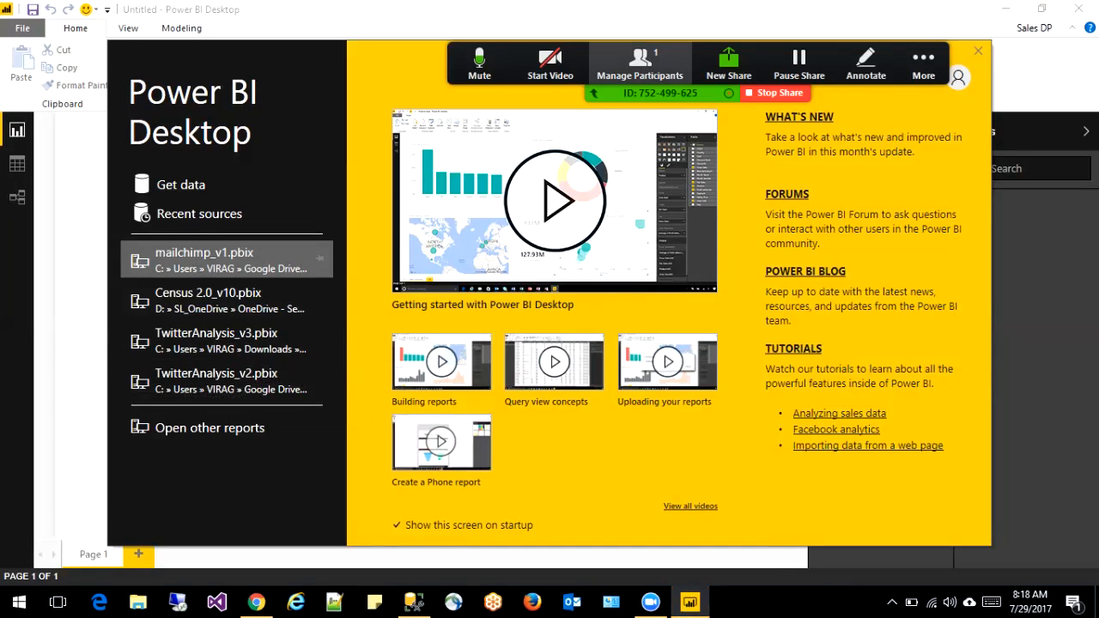
pyautogui.moveTo(640, 65); pyautogui.dragTo(680, 24)
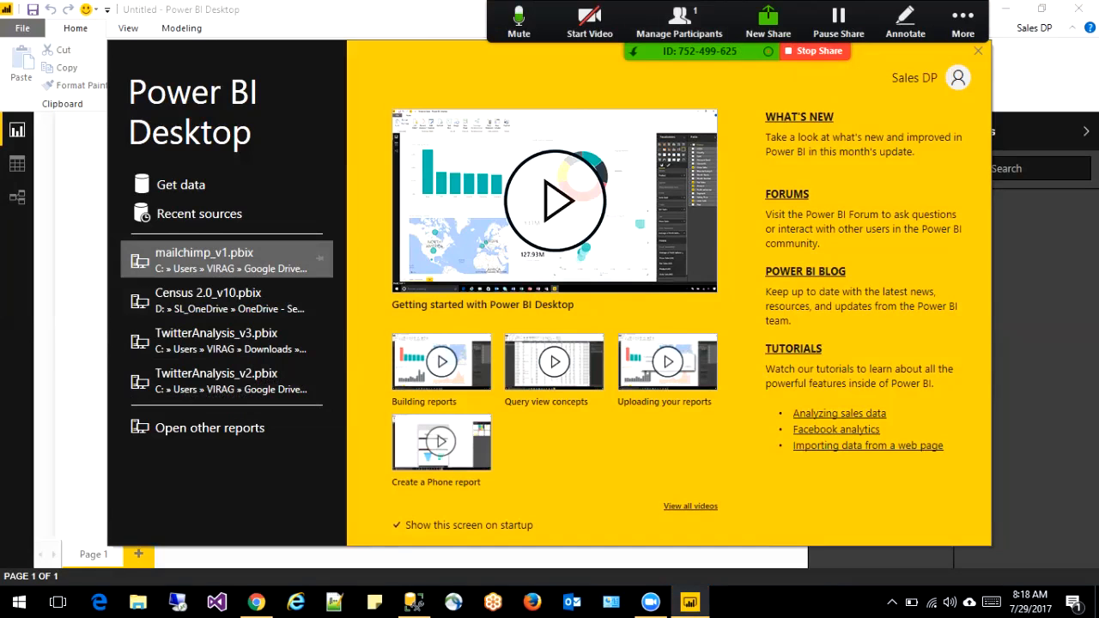
pyautogui.click(180, 185)
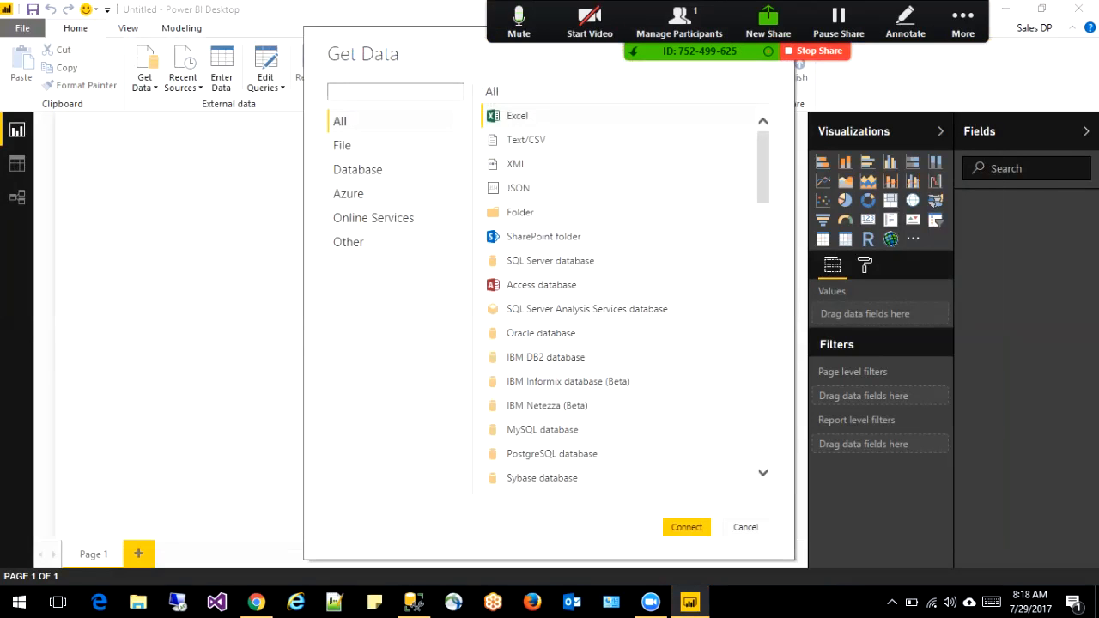
pyautogui.moveTo(525, 54); pyautogui.dragTo(320, 51)
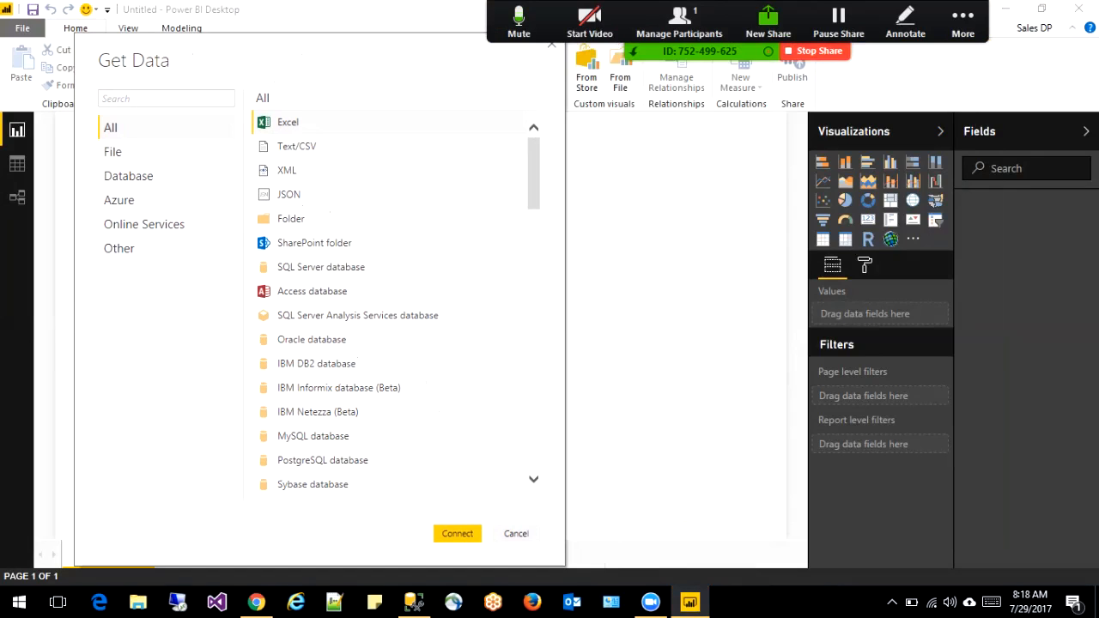
pyautogui.click(321, 267)
pyautogui.click(457, 533)
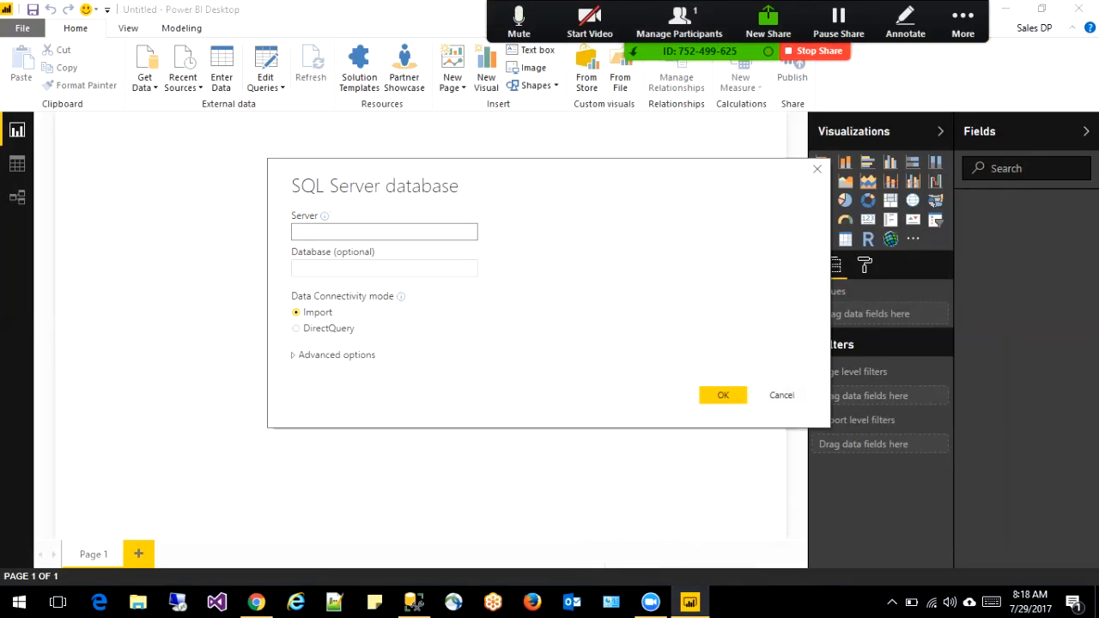
# Connect to the server vjpc and database test using the Import connectivity mode
pyautogui.moveTo(482, 185); pyautogui.dragTo(405, 167)
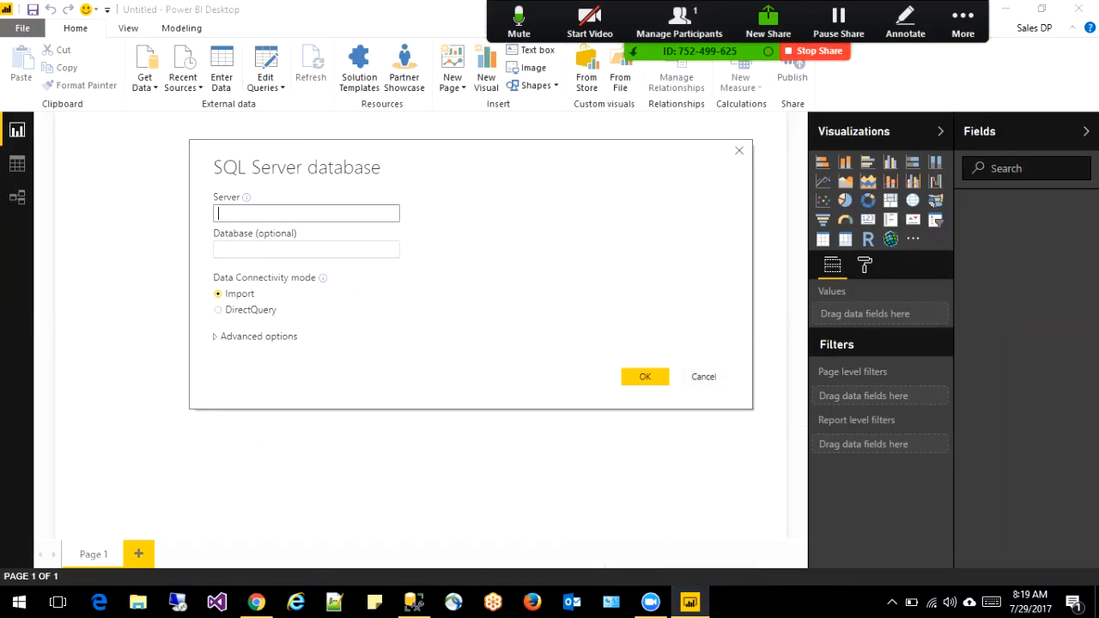
pyautogui.write('vjpc')
pyautogui.press('Tab')
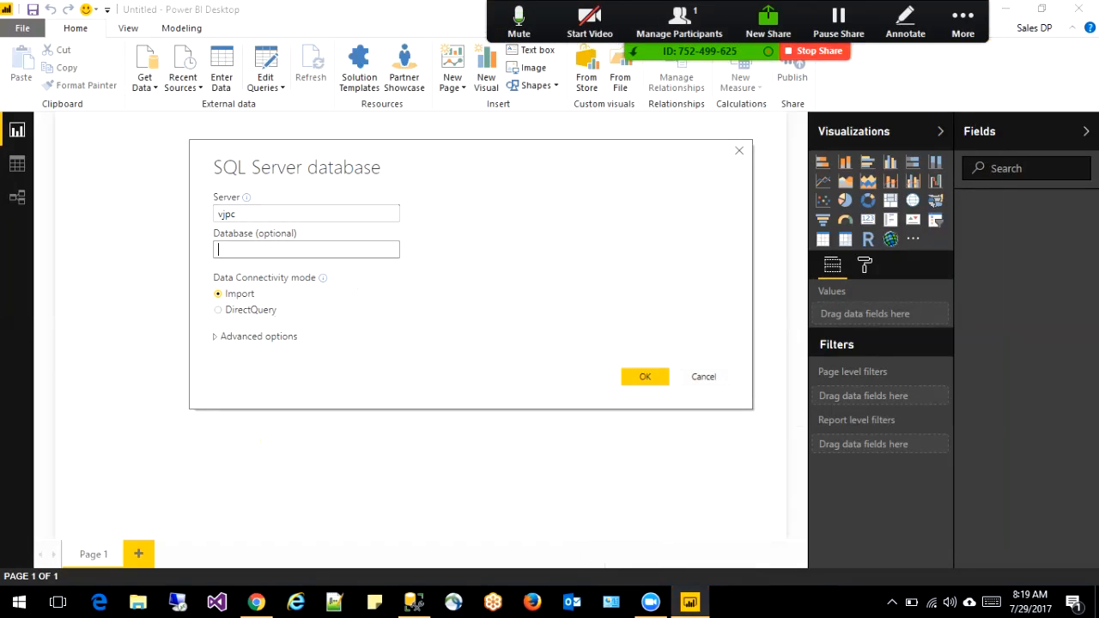
pyautogui.write('test')
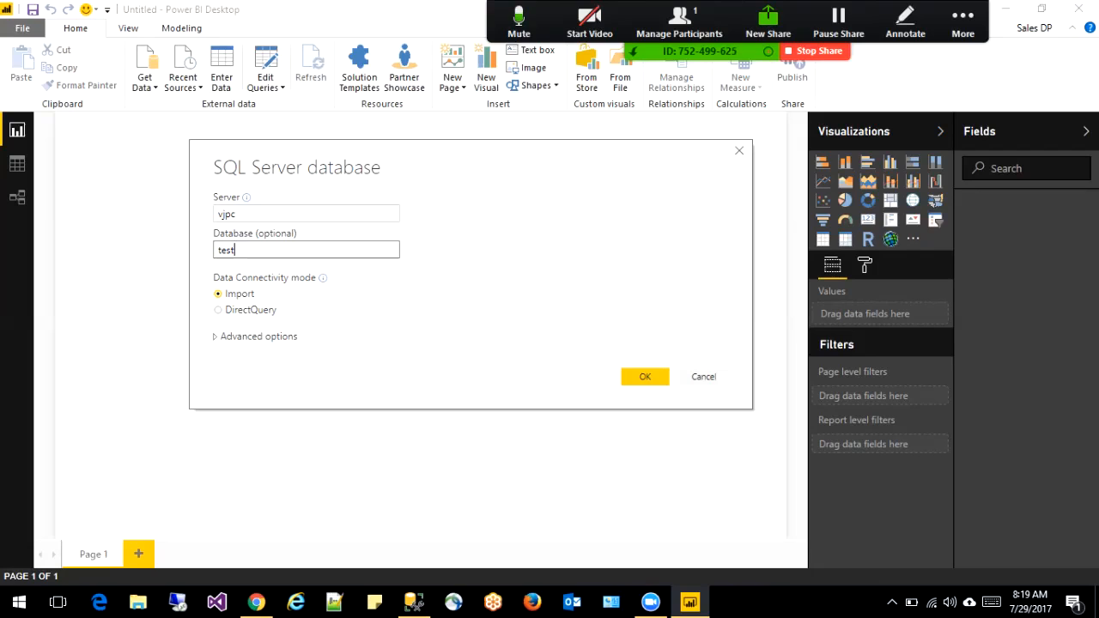
pyautogui.click(645, 377)
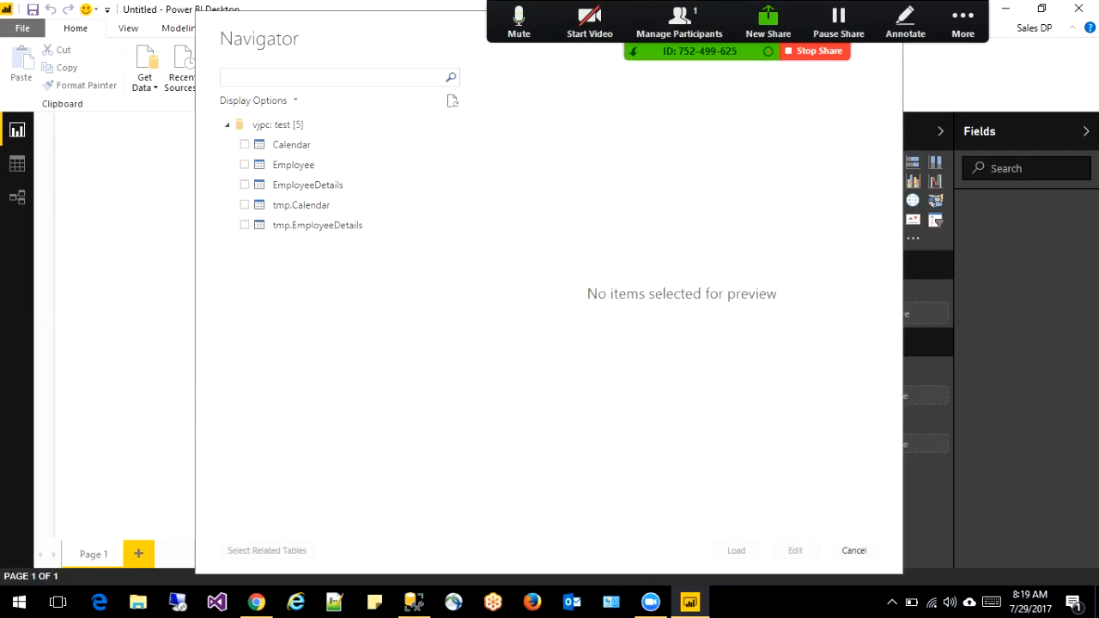
# Select the Employee and EmployeeDetails tables of the test database and load them into the model
pyautogui.moveTo(364, 39); pyautogui.dragTo(241, 35)
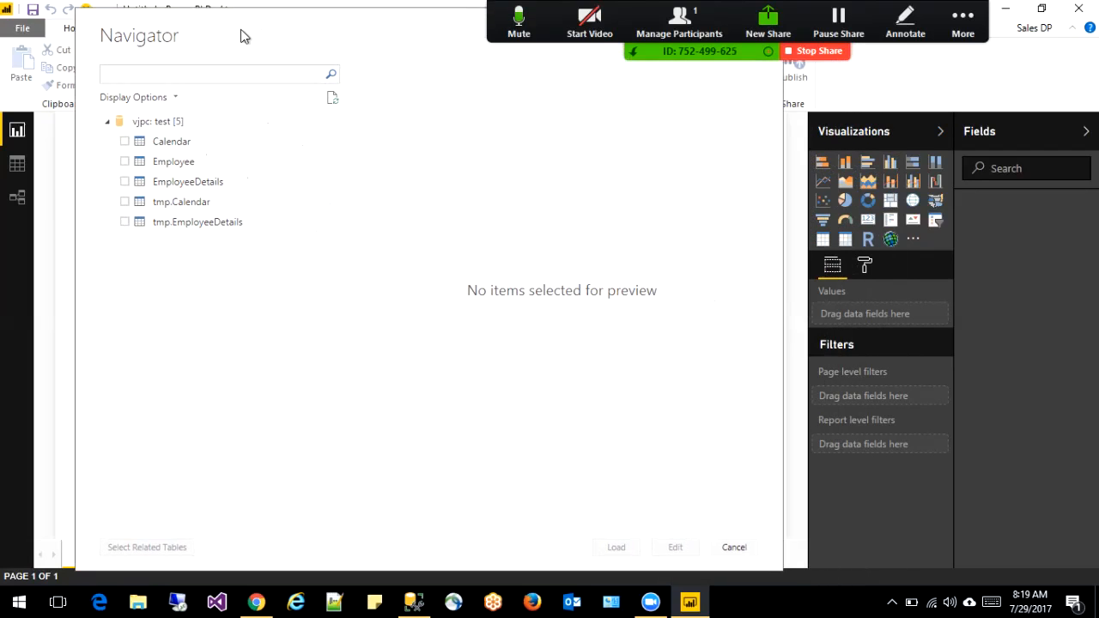
pyautogui.click(125, 161)
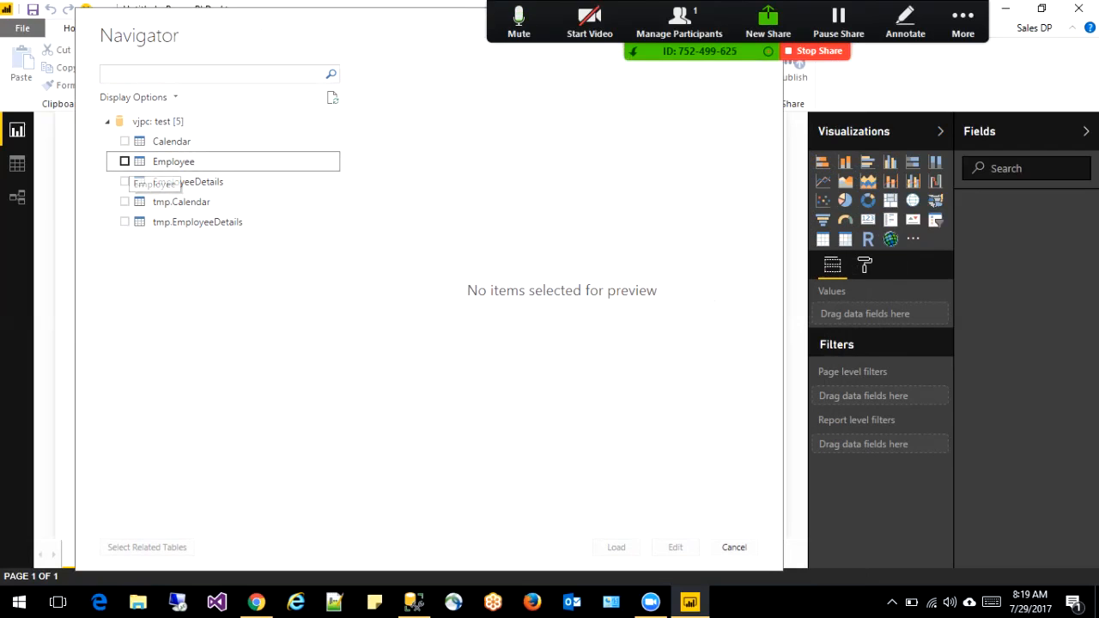
pyautogui.click(125, 181)
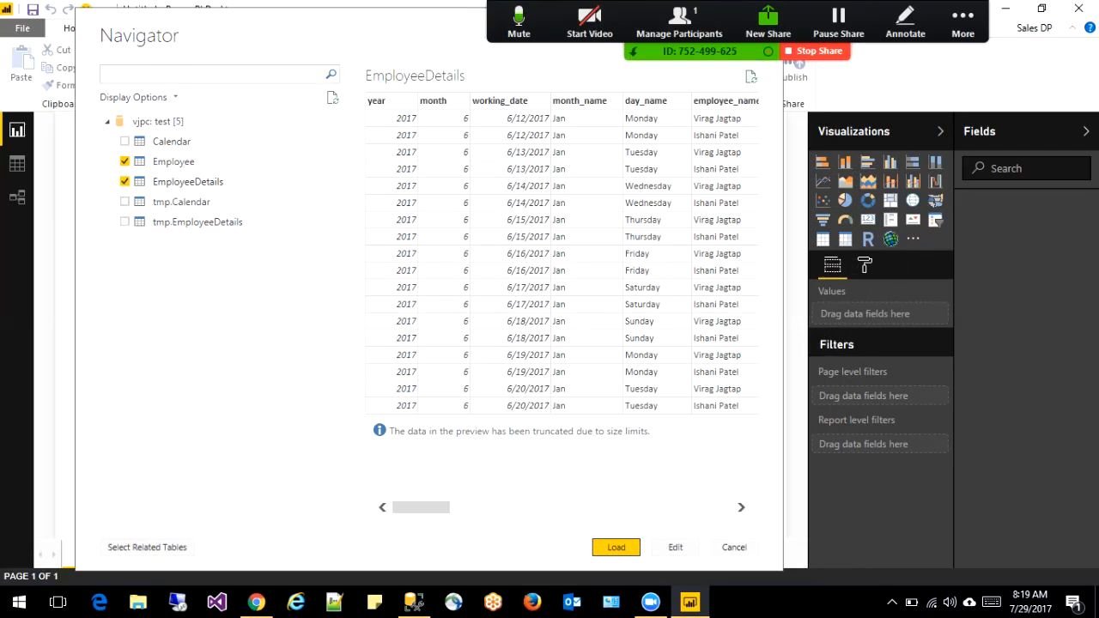
pyautogui.click(615, 547)
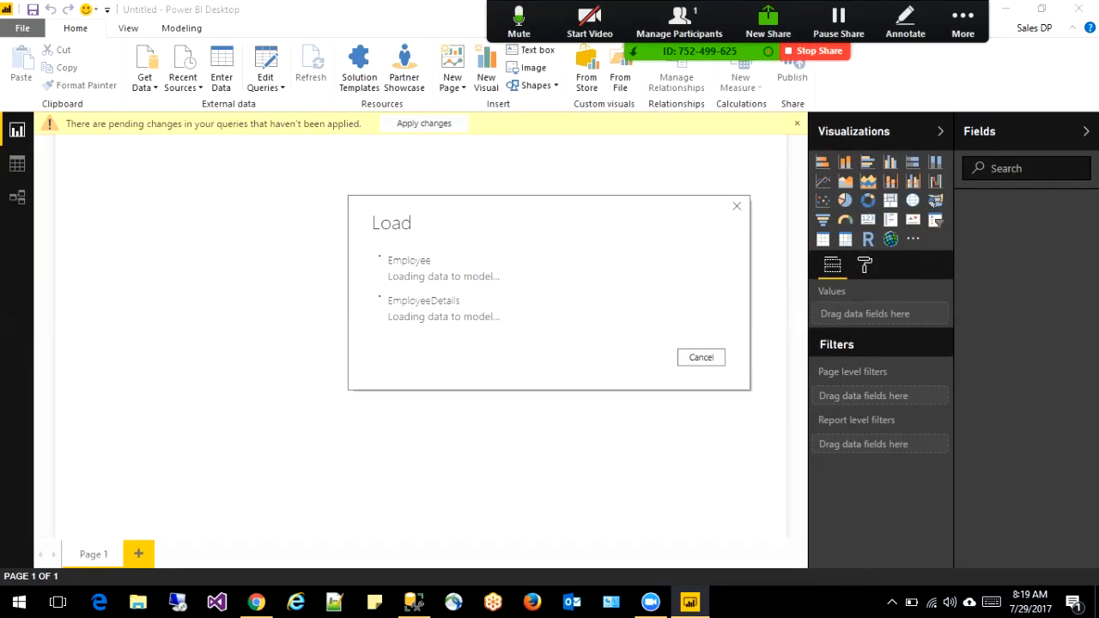
pyautogui.moveTo(506, 215); pyautogui.dragTo(360, 203)
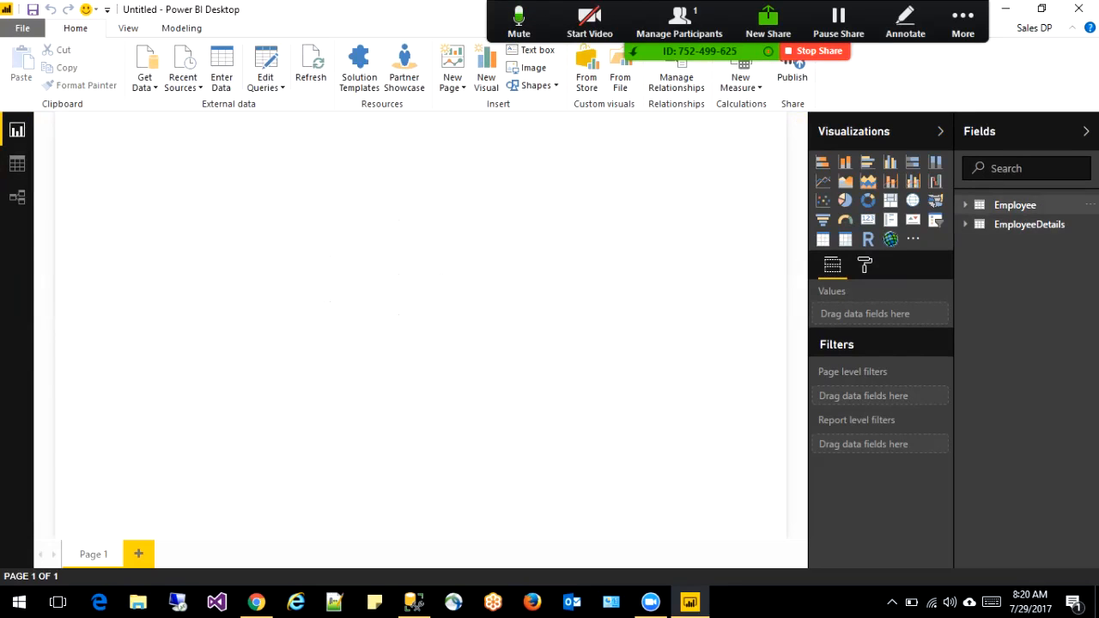
# Expand the loaded Employee and EmployeeDetails tables to show their fields
pyautogui.click(1015, 205)
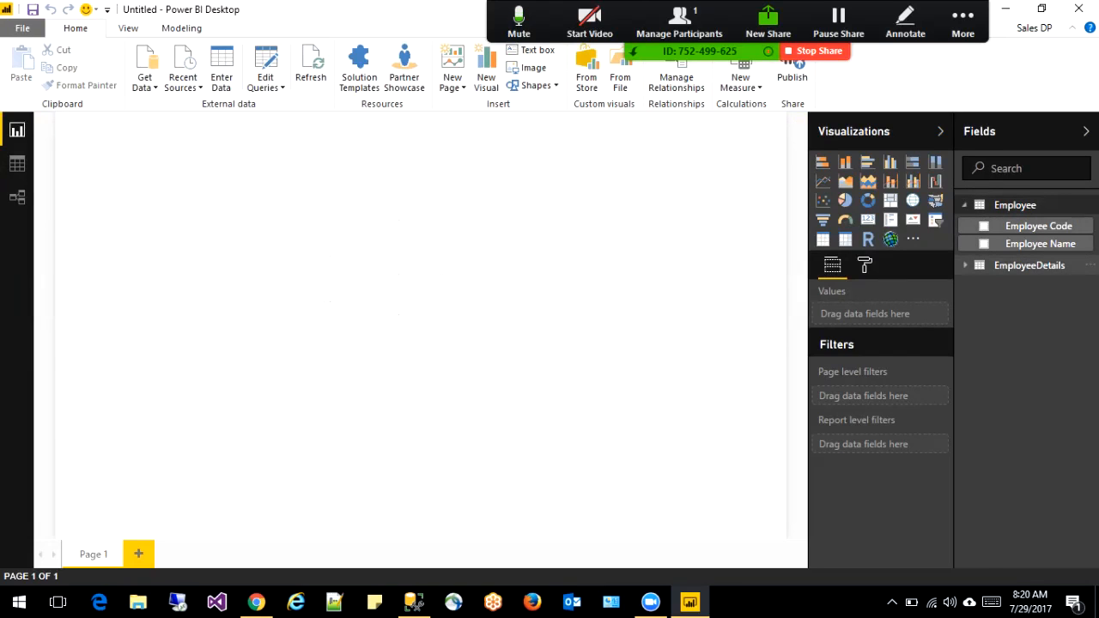
pyautogui.click(1029, 266)
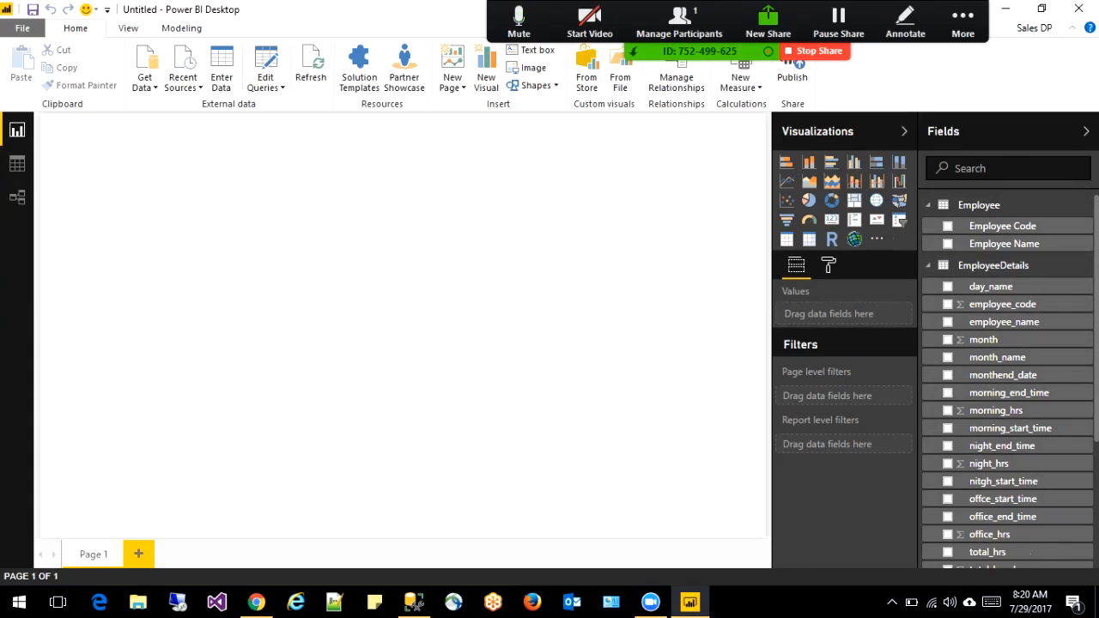
# Save the report as a Power BI file named Demo1_BL in the mr.mutz folder
pyautogui.click(22, 27)
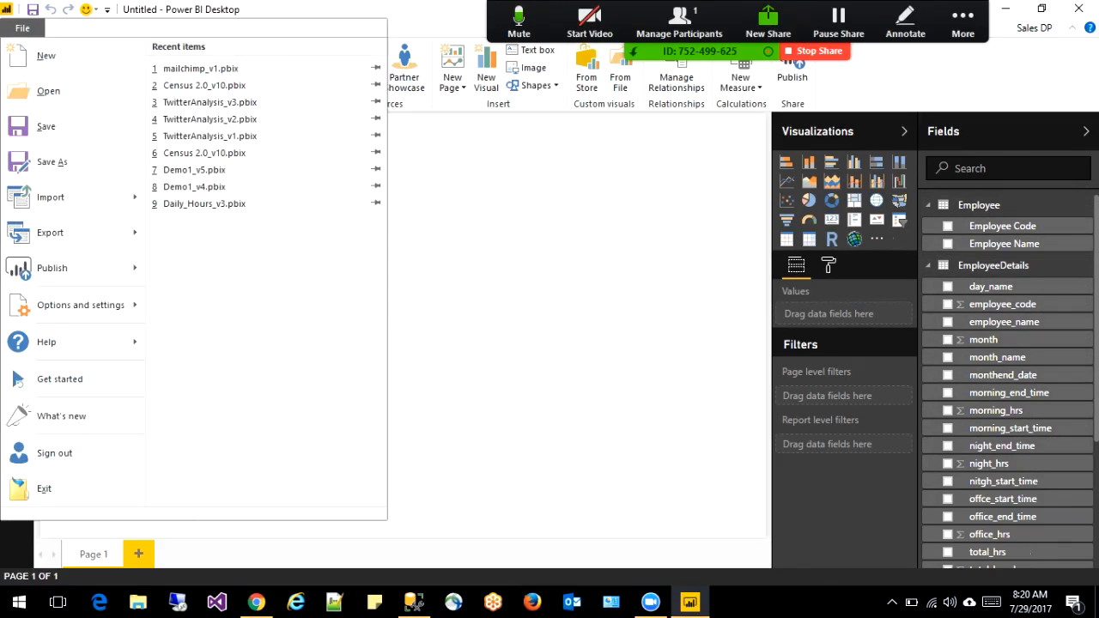
pyautogui.click(46, 127)
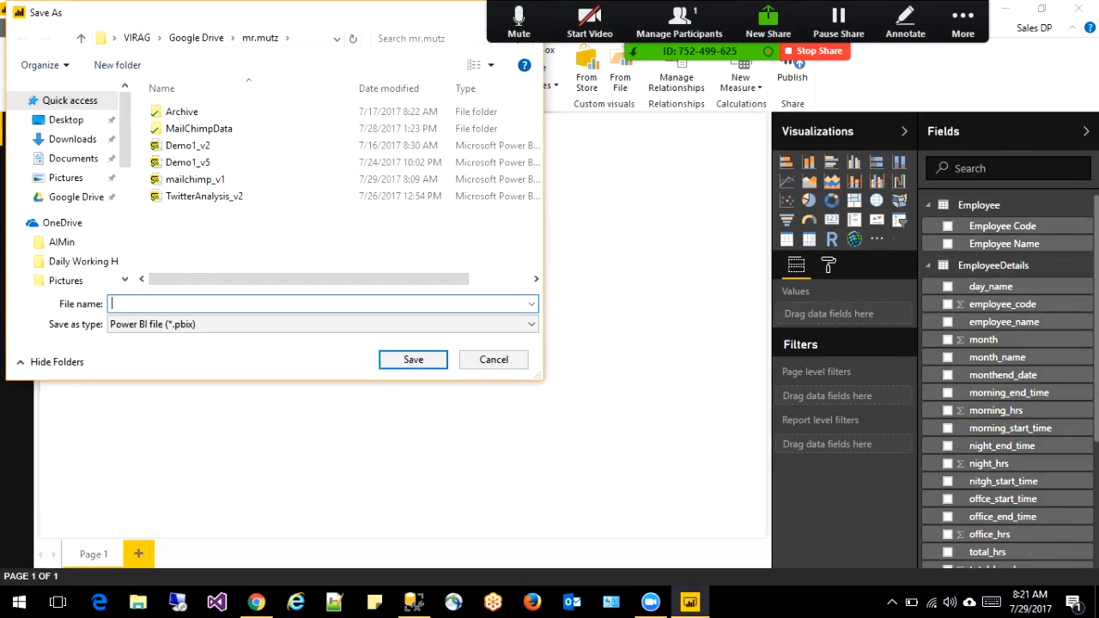
pyautogui.write('Demo')
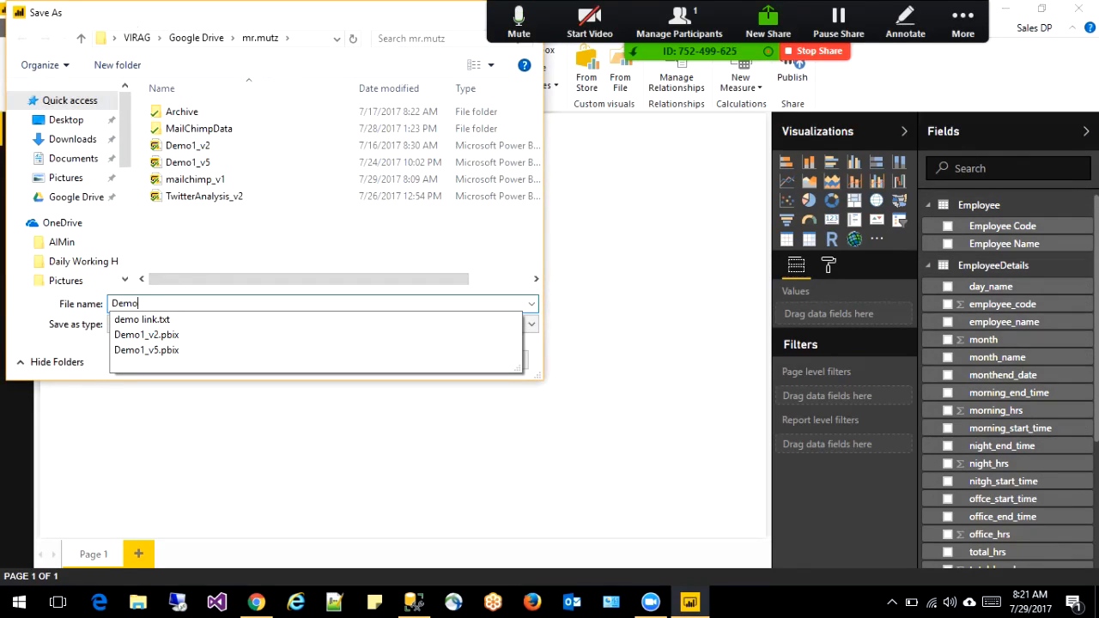
pyautogui.press('BackSpace')
pyautogui.press('BackSpace')
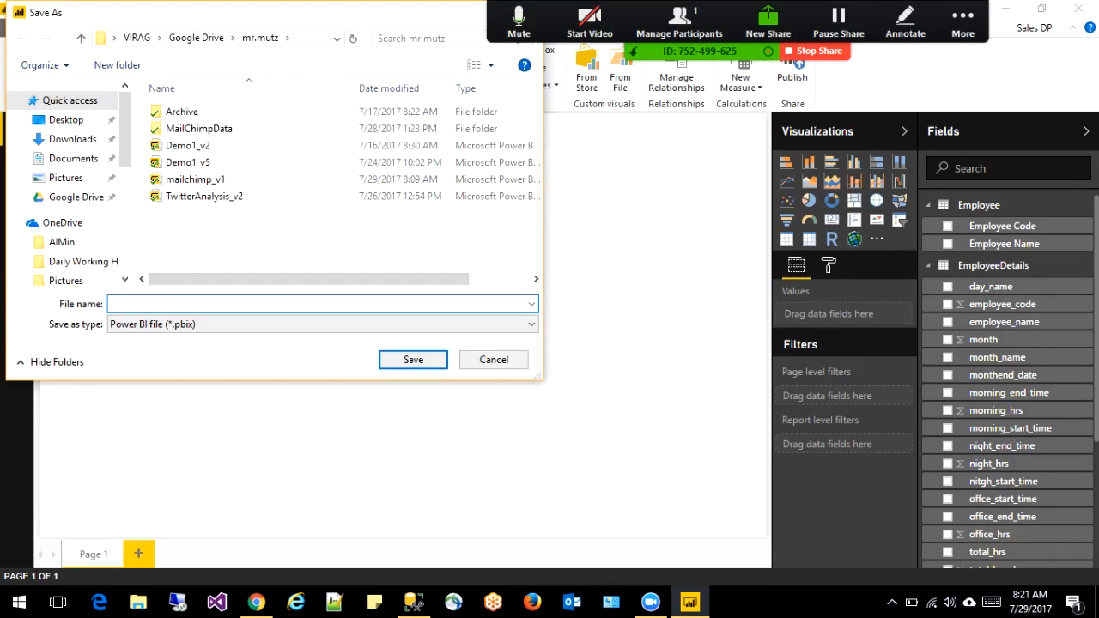
pyautogui.write('d')
pyautogui.press('BackSpace')
pyautogui.write('Demo1')
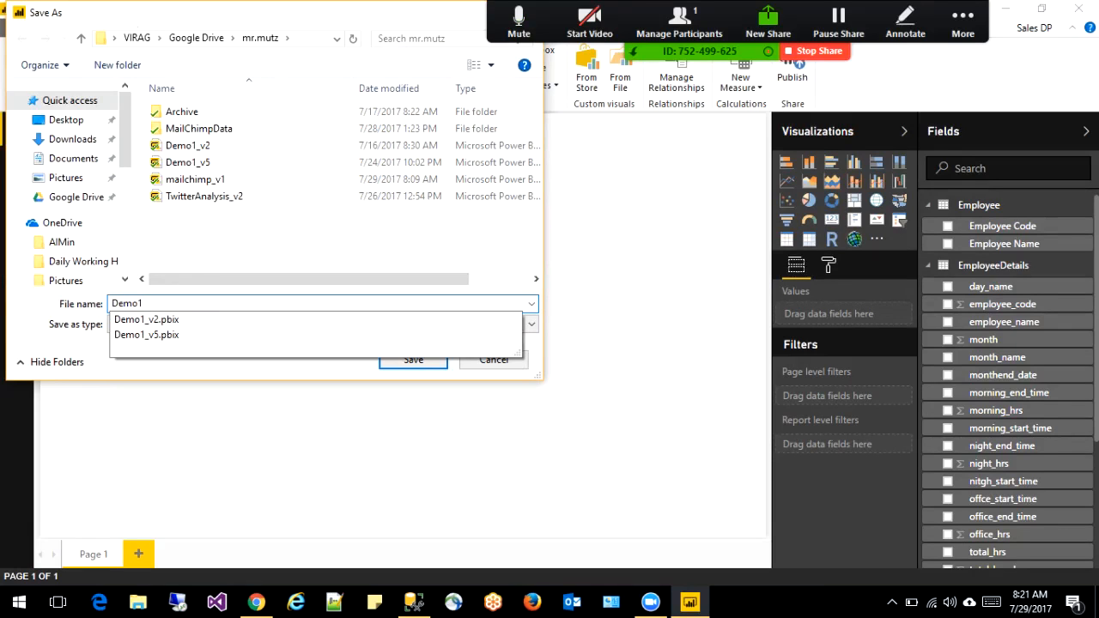
pyautogui.write('_BL')
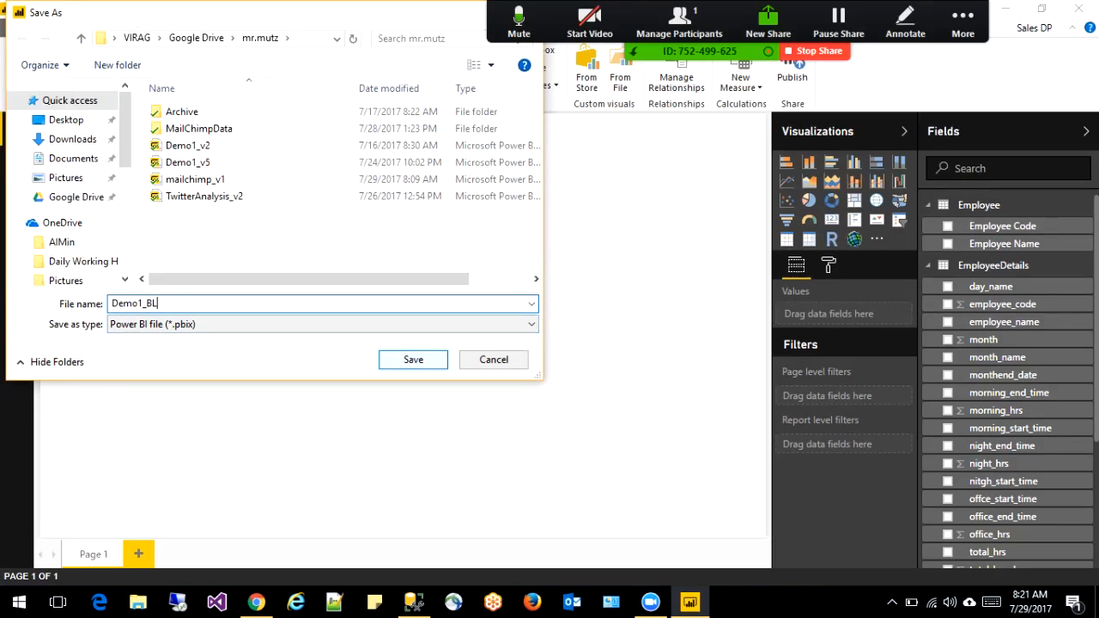
pyautogui.press('Return')
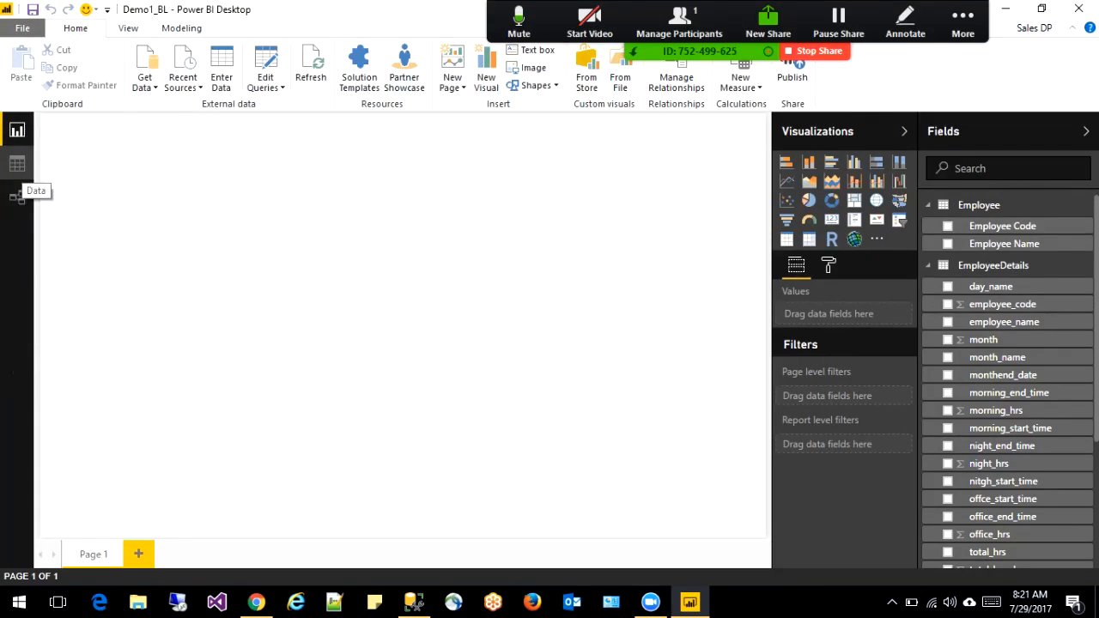
# Arrange the Employee and EmployeeDetails tables side by side in the relationship diagram and lengthen EmployeeDetails to show more of its fields
pyautogui.click(17, 163)
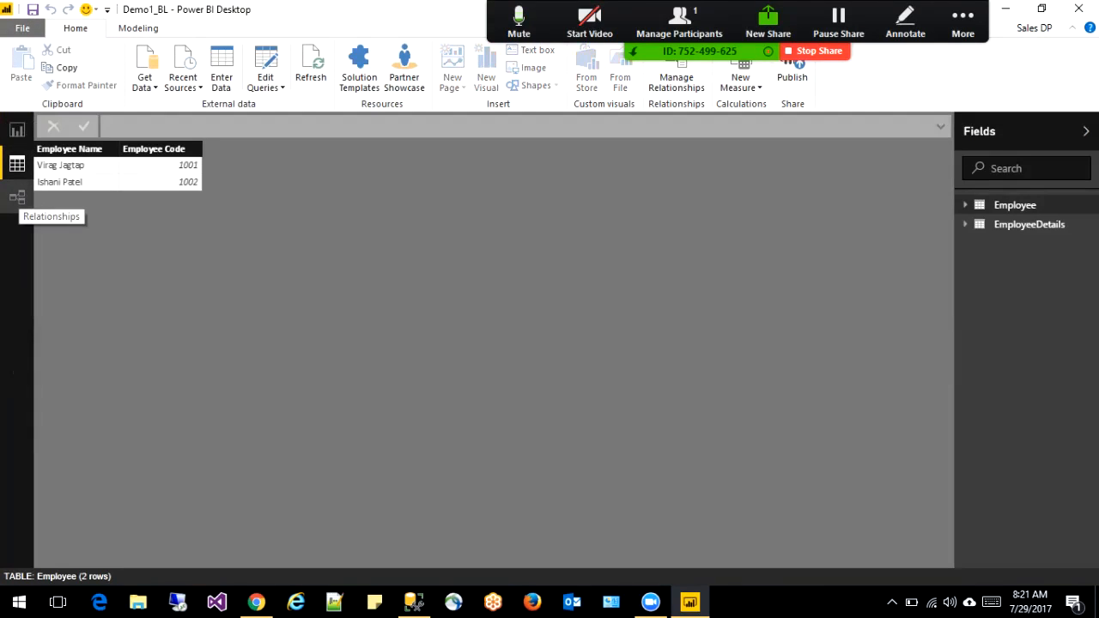
pyautogui.click(17, 197)
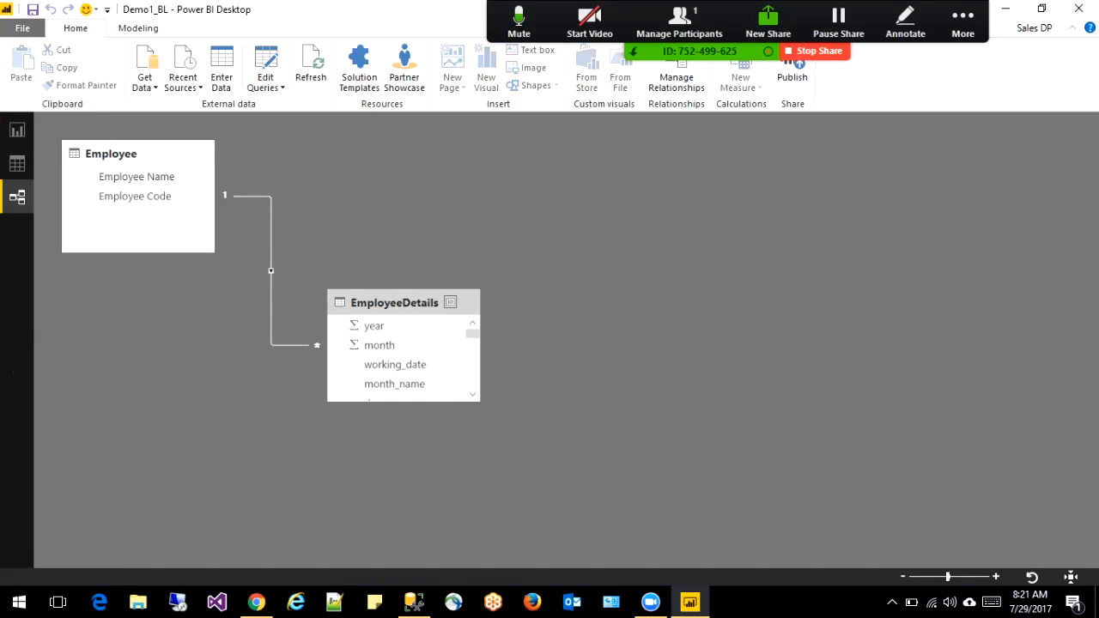
pyautogui.moveTo(395, 302); pyautogui.dragTo(469, 164)
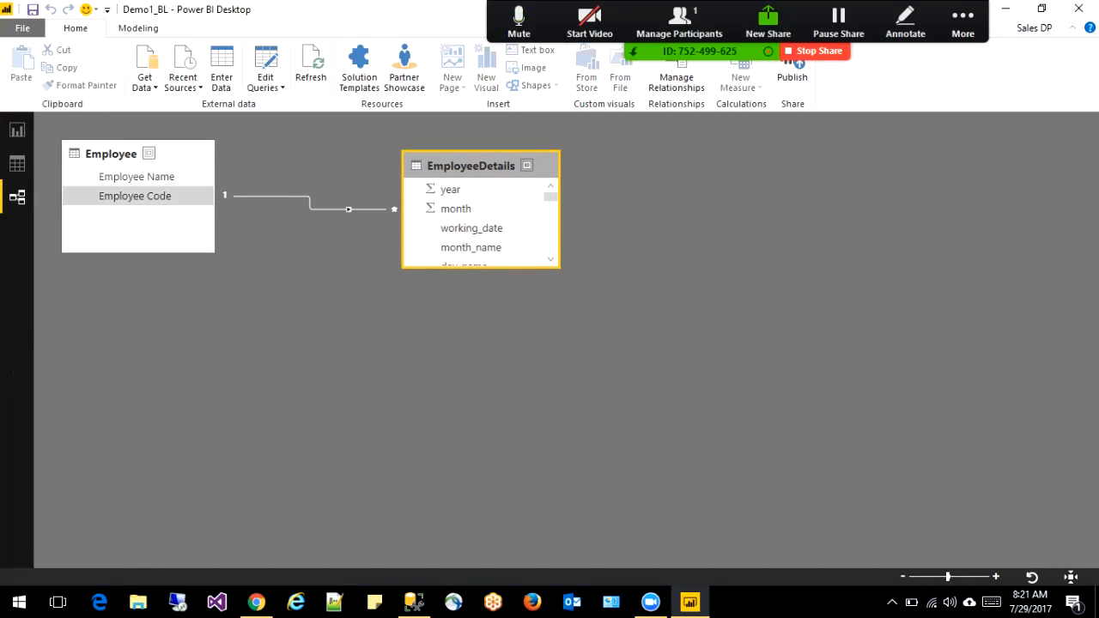
pyautogui.moveTo(151, 154); pyautogui.dragTo(207, 178)
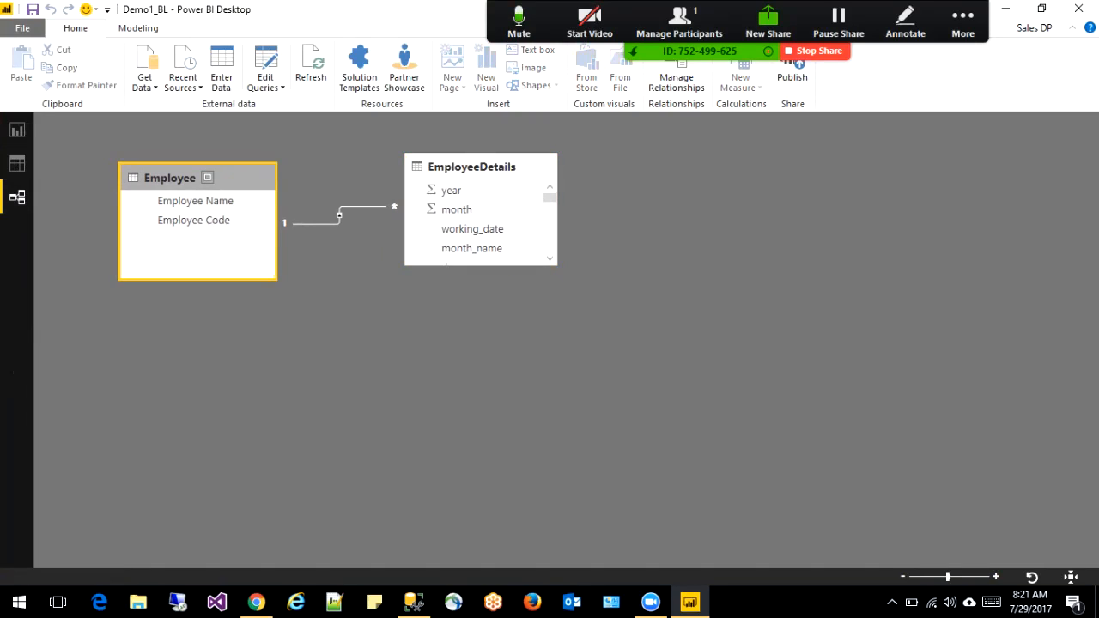
pyautogui.moveTo(481, 265); pyautogui.dragTo(481, 485)
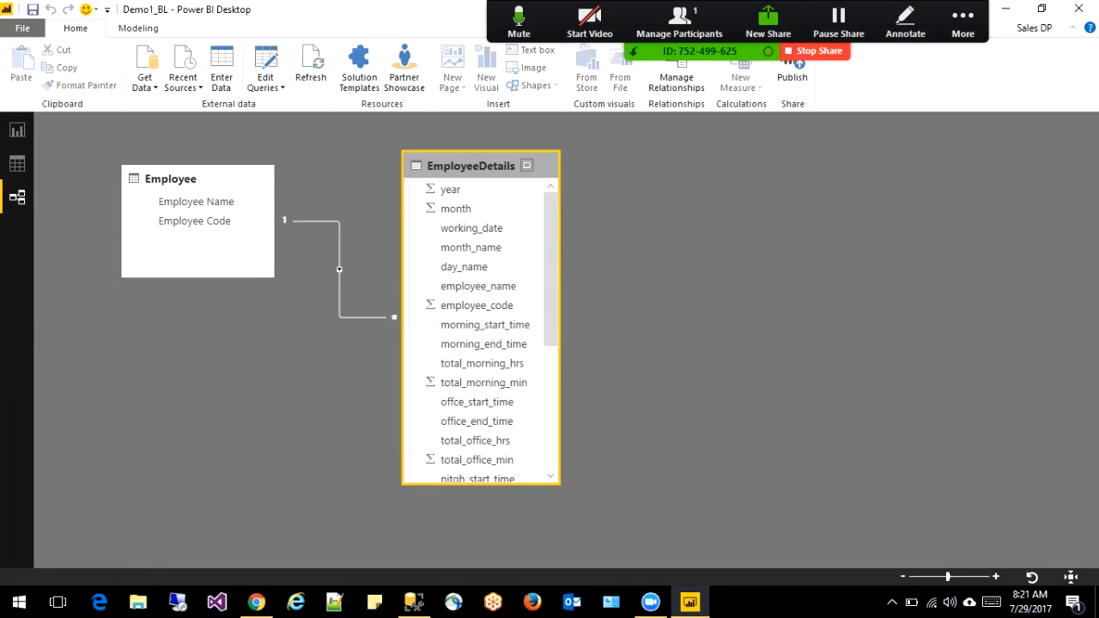
pyautogui.moveTo(471, 165); pyautogui.dragTo(499, 154)
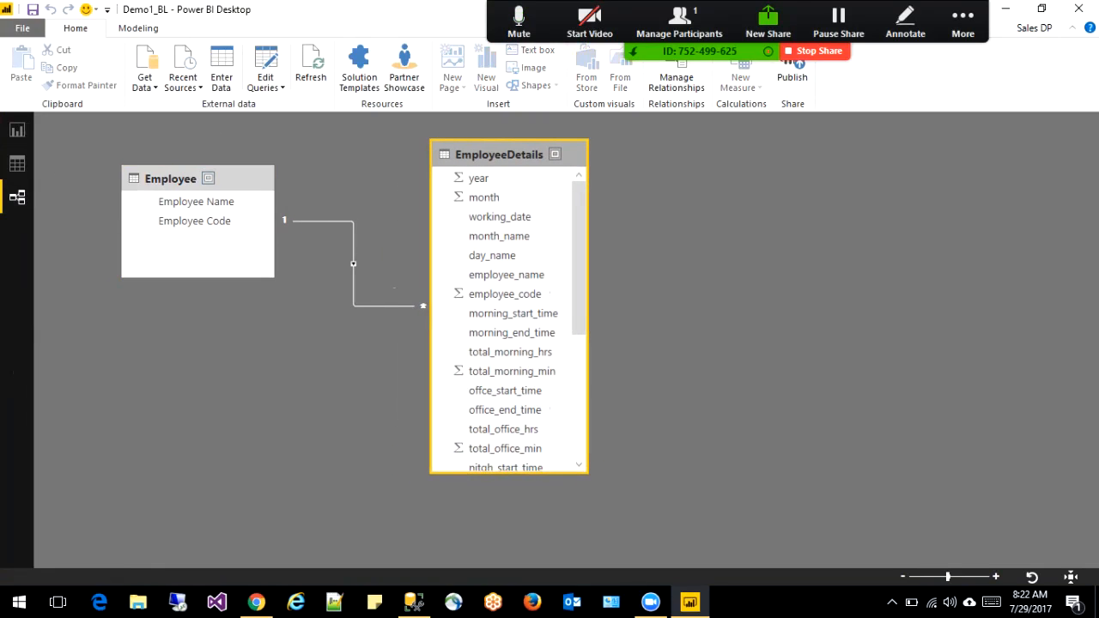
pyautogui.moveTo(170, 178); pyautogui.dragTo(144, 156)
pyautogui.moveTo(500, 156); pyautogui.dragTo(446, 156)
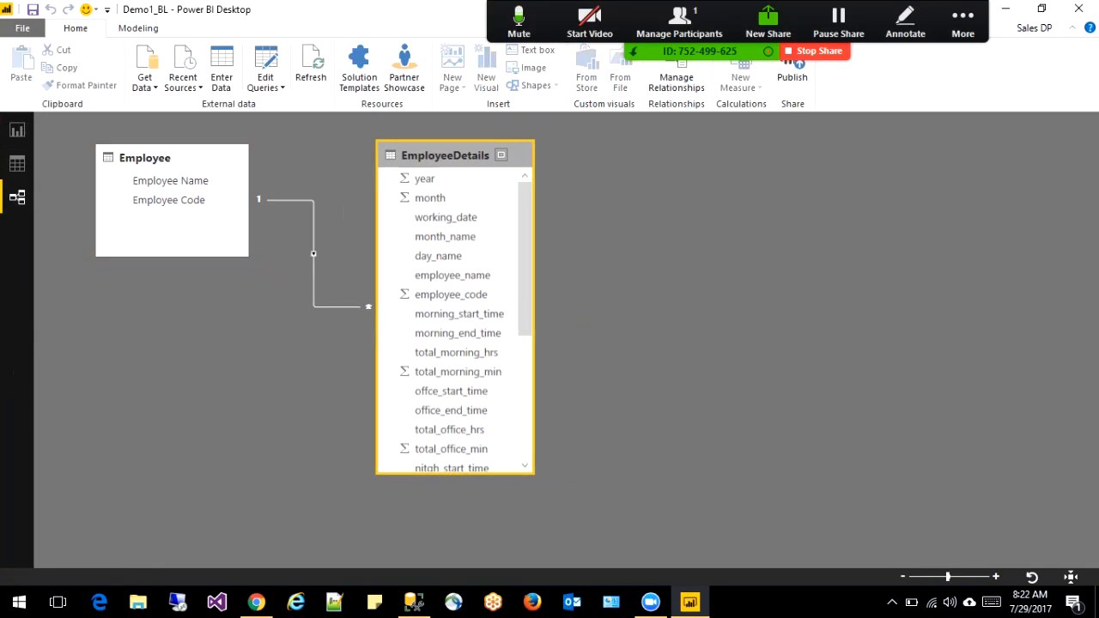
pyautogui.moveTo(167, 157); pyautogui.dragTo(148, 153)
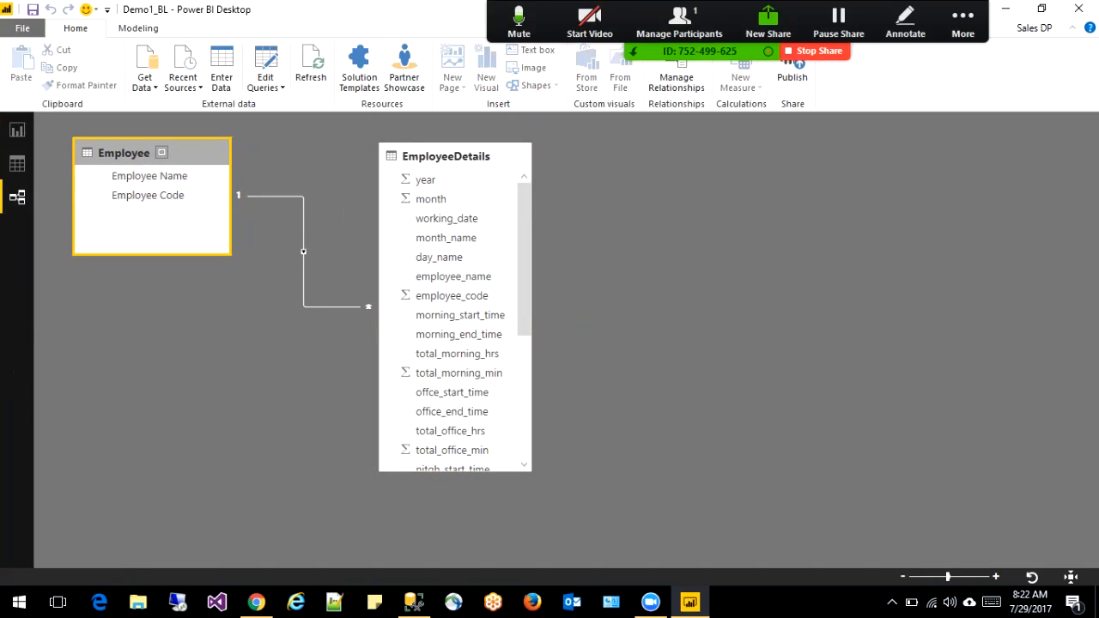
# Return to the report view and rename its first page as Summary
pyautogui.click(17, 163)
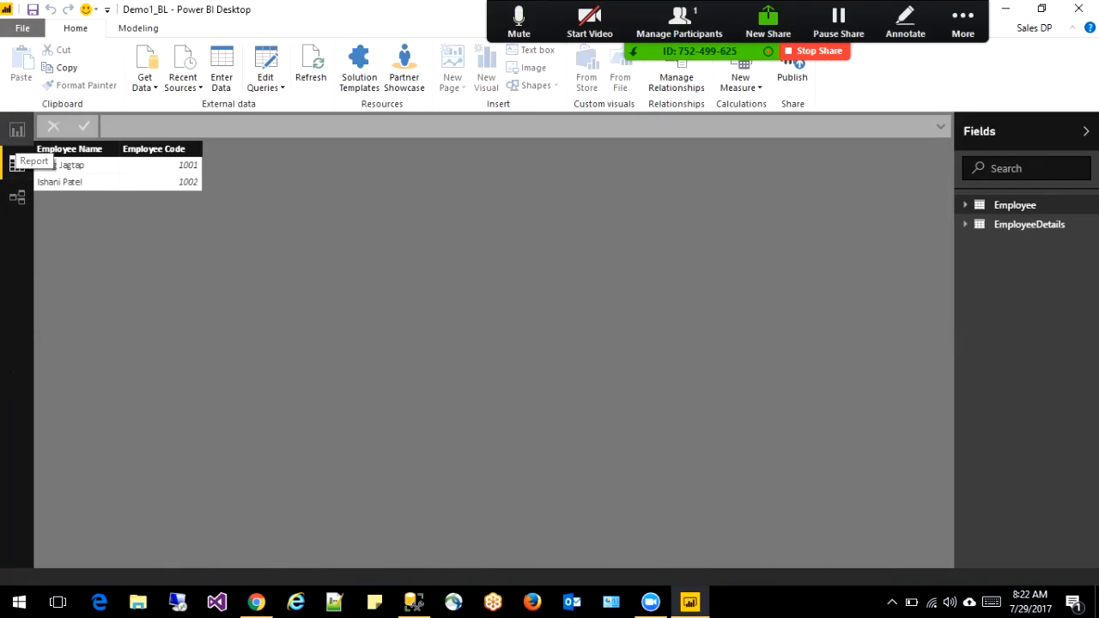
pyautogui.click(17, 129)
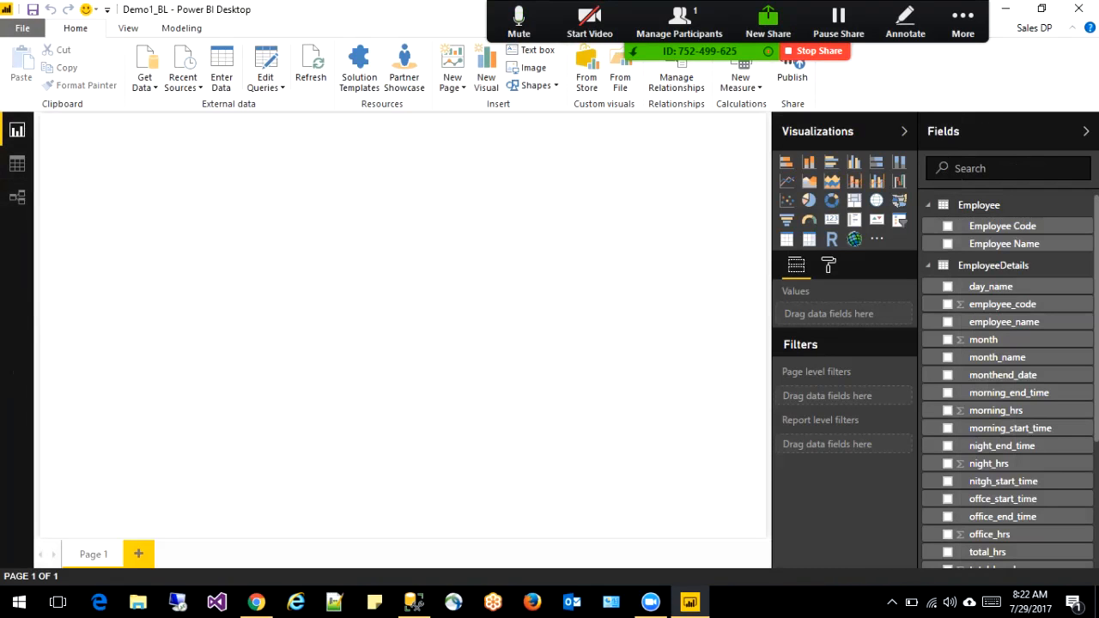
pyautogui.doubleClick(93, 554)
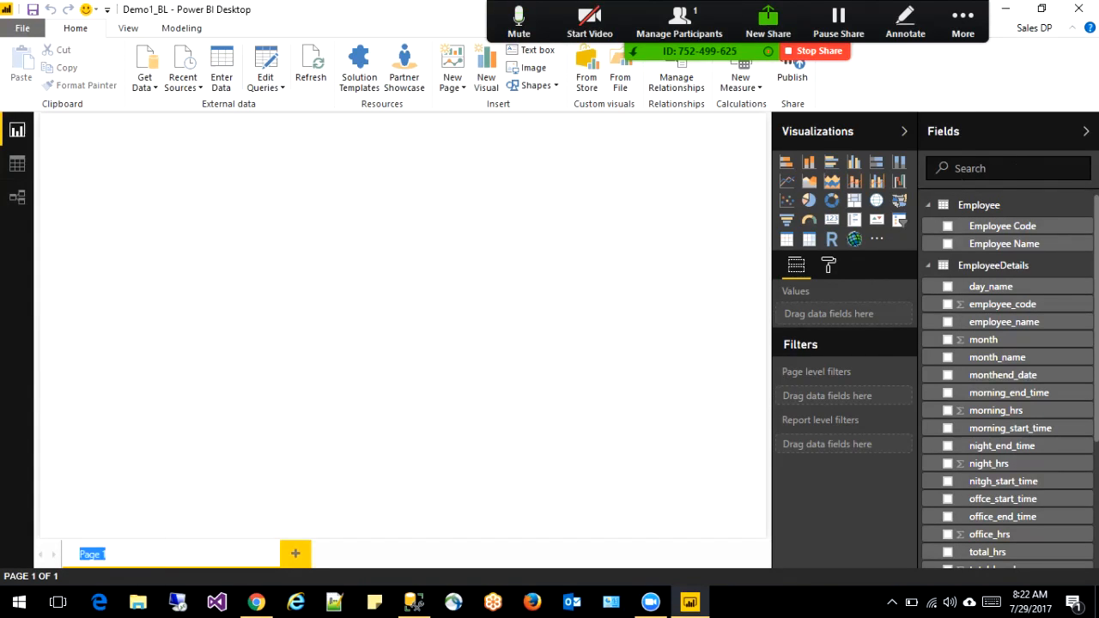
pyautogui.write('Summary')
pyautogui.press('Return')
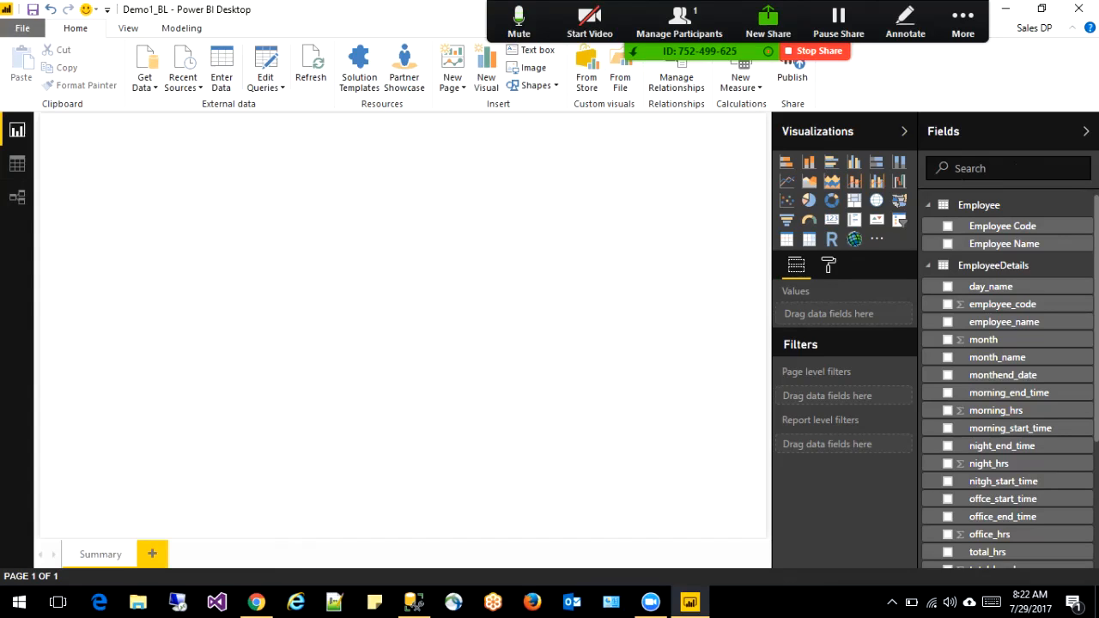
# Add a second report page named Details and return to the Summary page
pyautogui.click(152, 554)
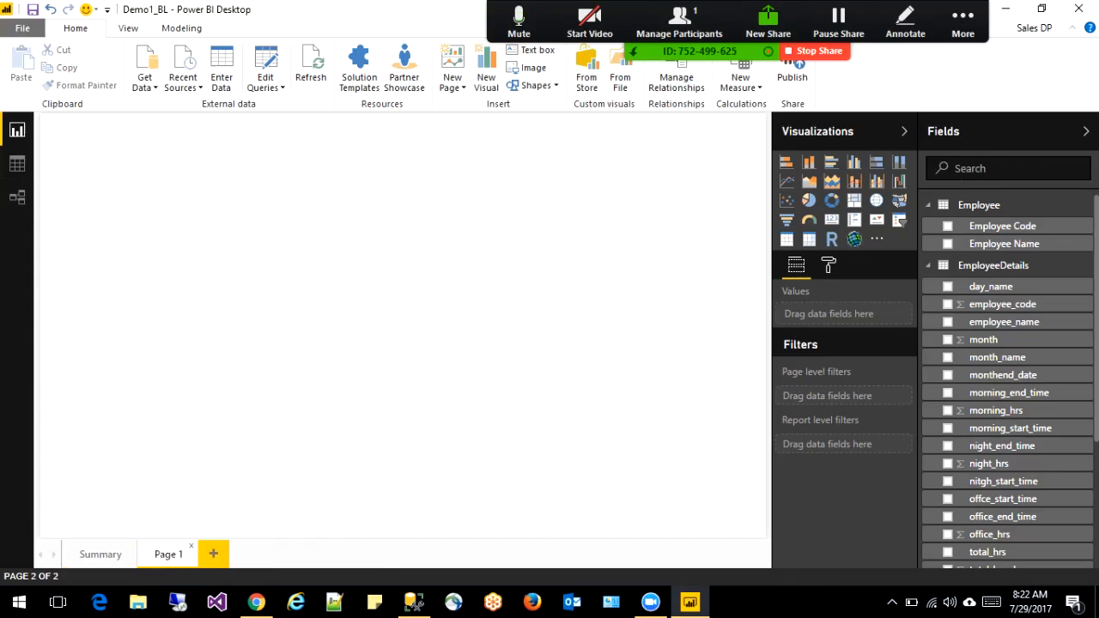
pyautogui.doubleClick(169, 554)
pyautogui.write('Details')
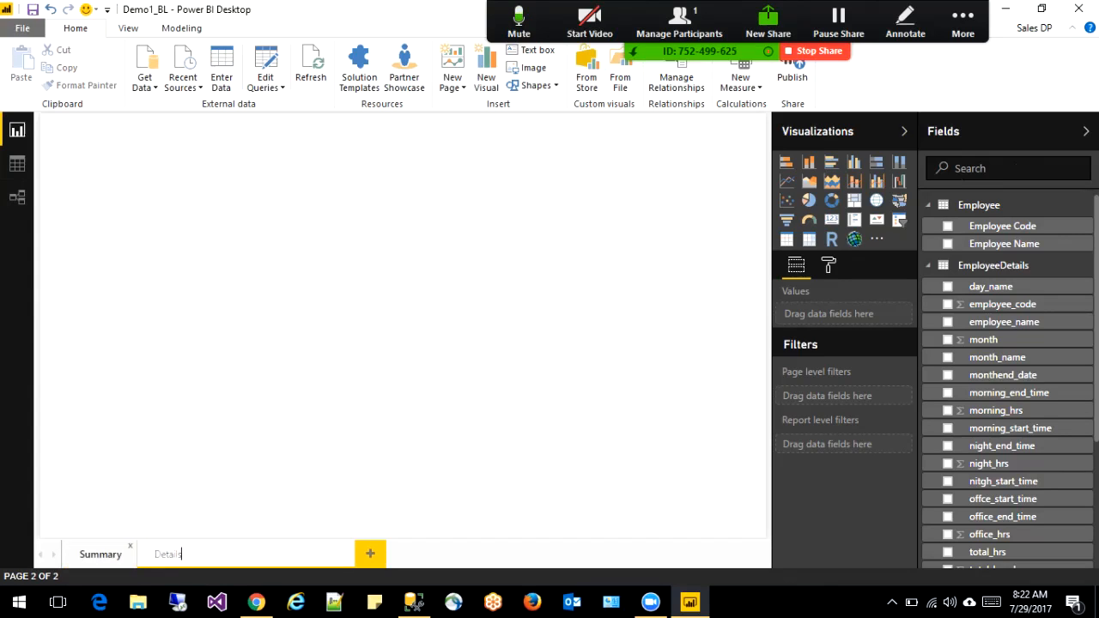
pyautogui.click(100, 554)
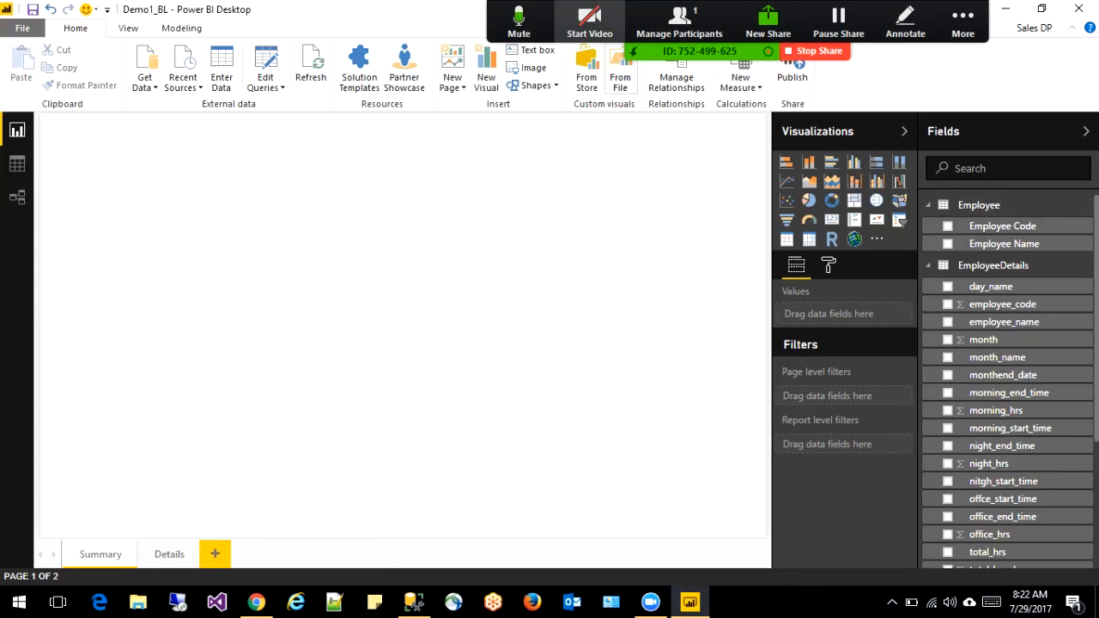
# Review which columns relate EmployeeDetails to Employee in the model's relationship list, then close the list
pyautogui.moveTo(766, 52); pyautogui.dragTo(465, 551)
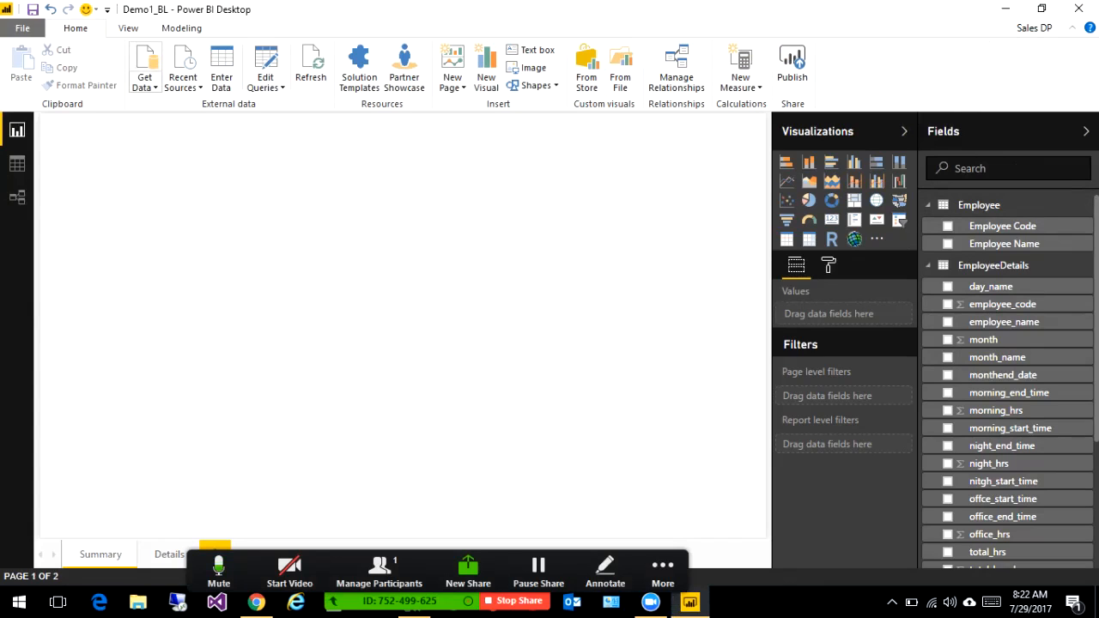
pyautogui.click(128, 29)
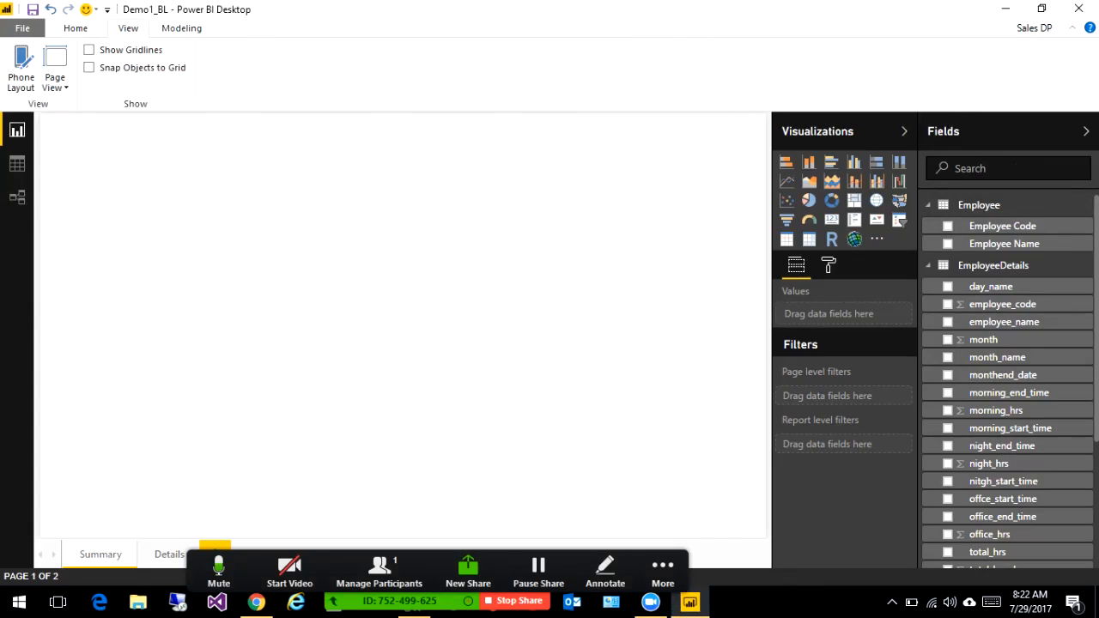
pyautogui.click(181, 28)
pyautogui.click(75, 28)
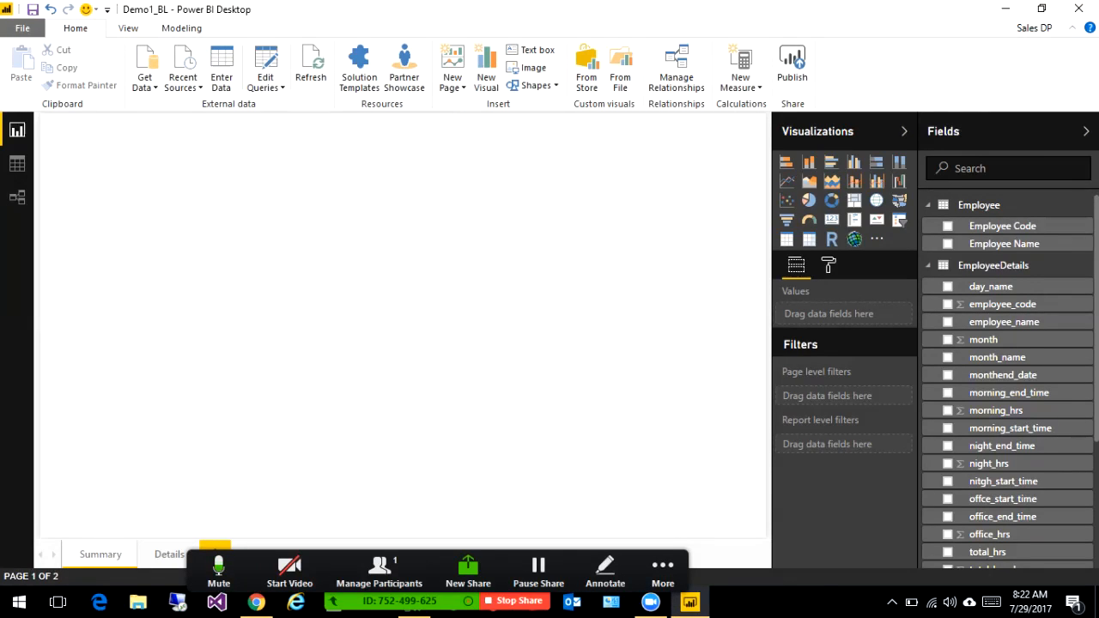
pyautogui.click(677, 69)
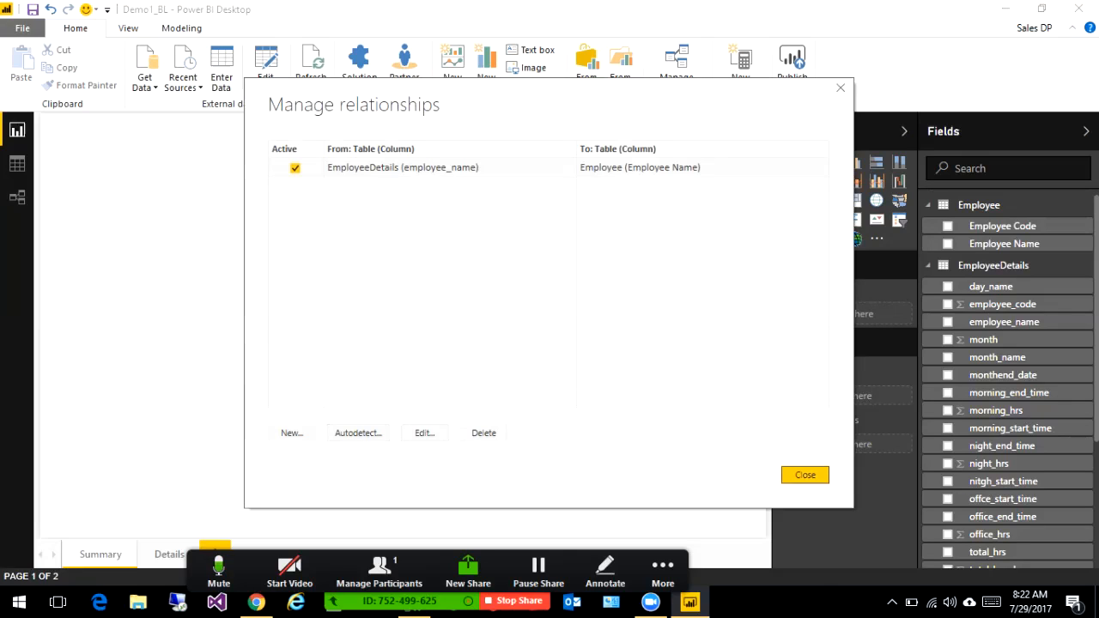
pyautogui.click(805, 474)
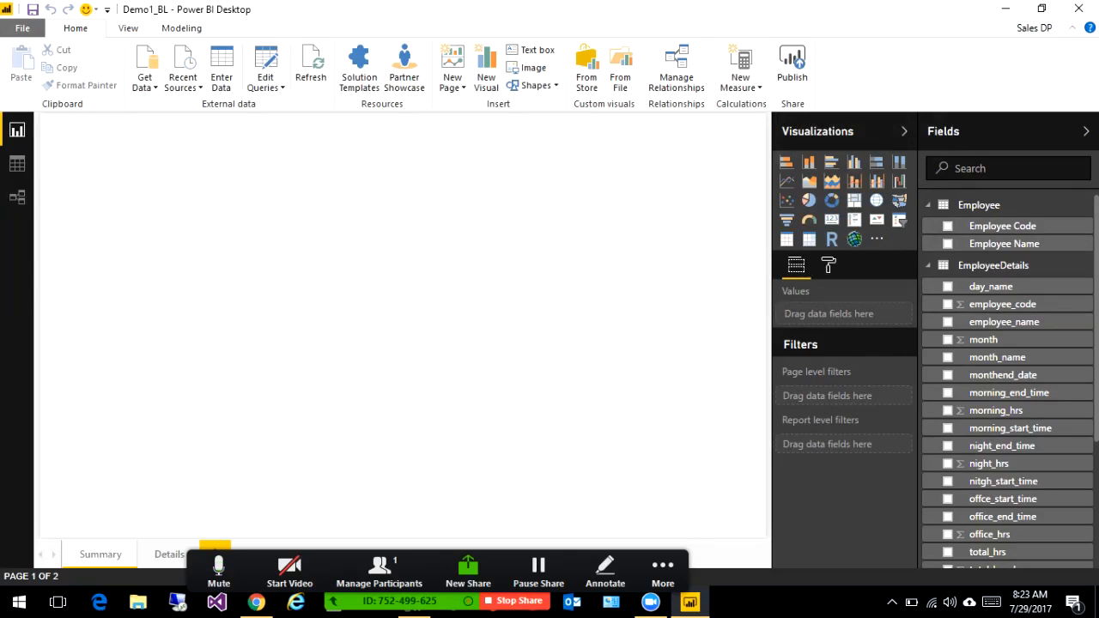
# Add the Employee Name field to the Summary page as a slicer in the page's upper-right corner
pyautogui.click(948, 244)
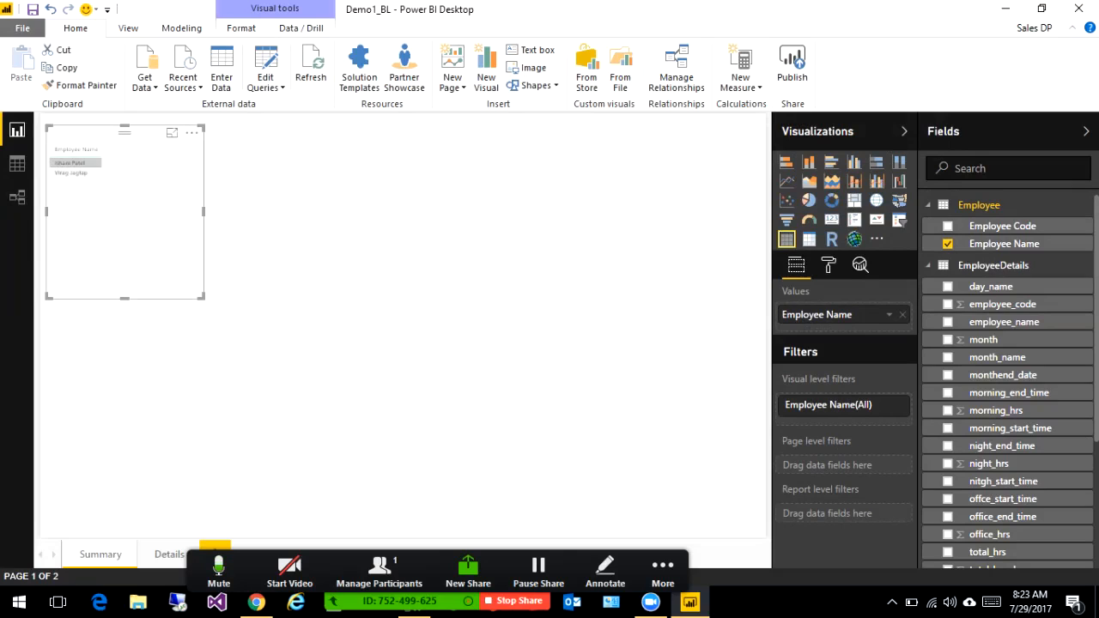
pyautogui.moveTo(116, 202); pyautogui.dragTo(678, 192)
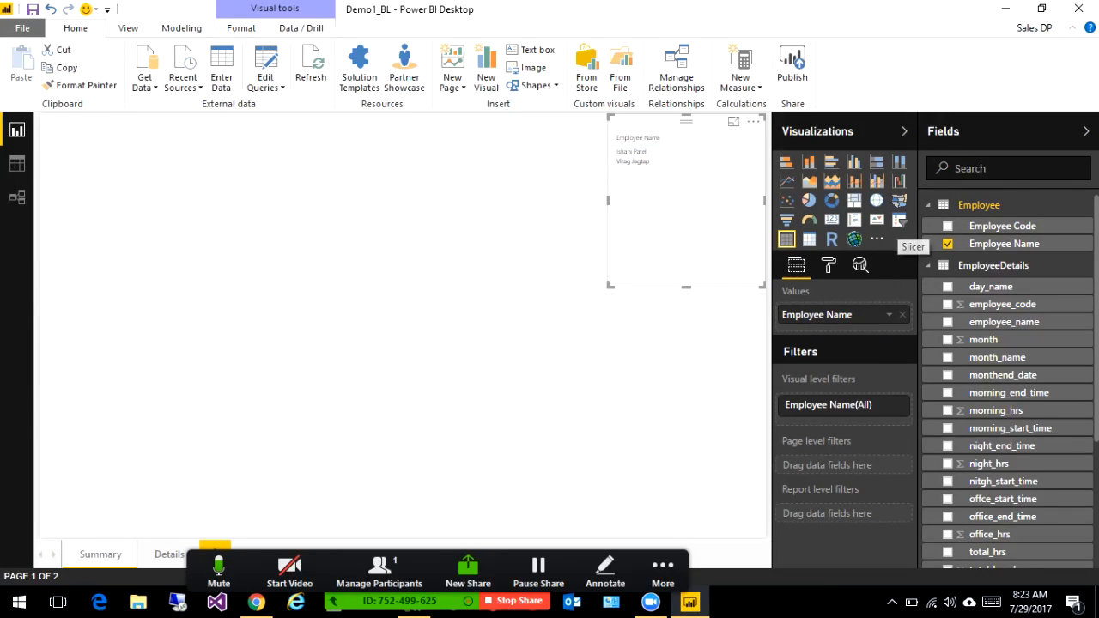
pyautogui.click(899, 221)
# Try switching between the two employees in the slicer, leave the first one selected, and shorten the slicer to fit its entries
pyautogui.click(619, 150)
pyautogui.click(619, 160)
pyautogui.click(619, 150)
pyautogui.click(619, 160)
pyautogui.click(620, 150)
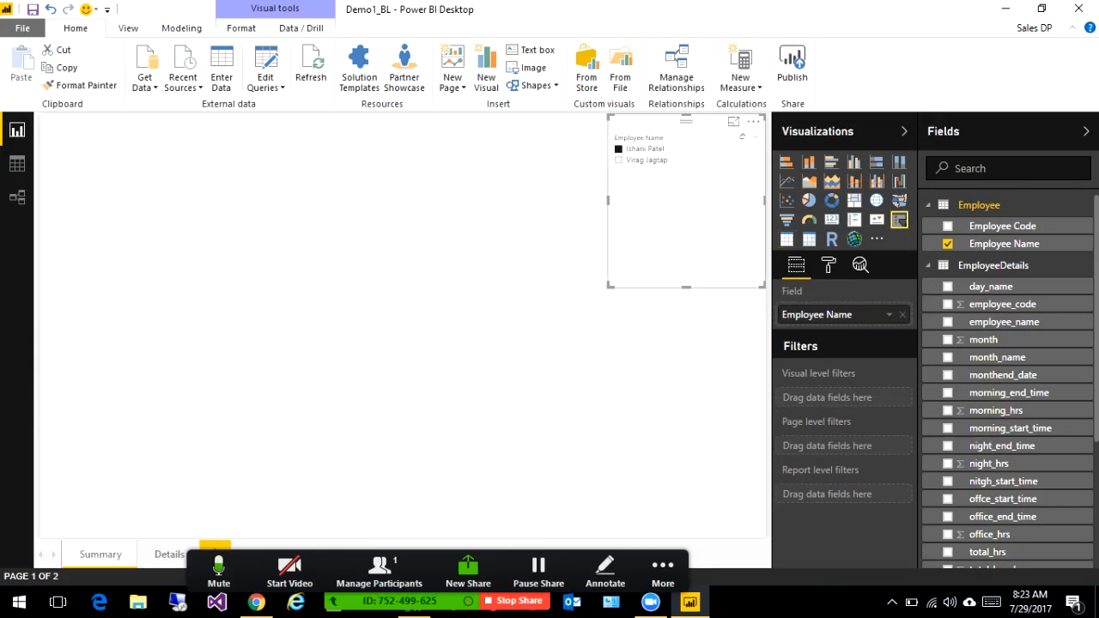
pyautogui.moveTo(686, 288); pyautogui.dragTo(686, 178)
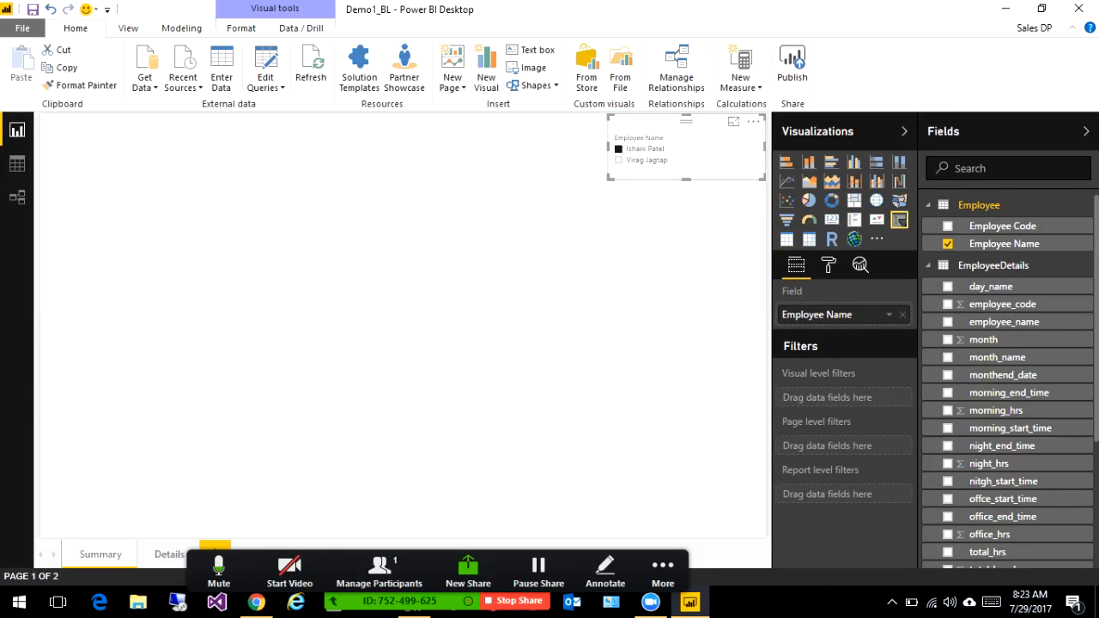
# Look over the slicer's formatting options and return to its field settings
pyautogui.click(829, 266)
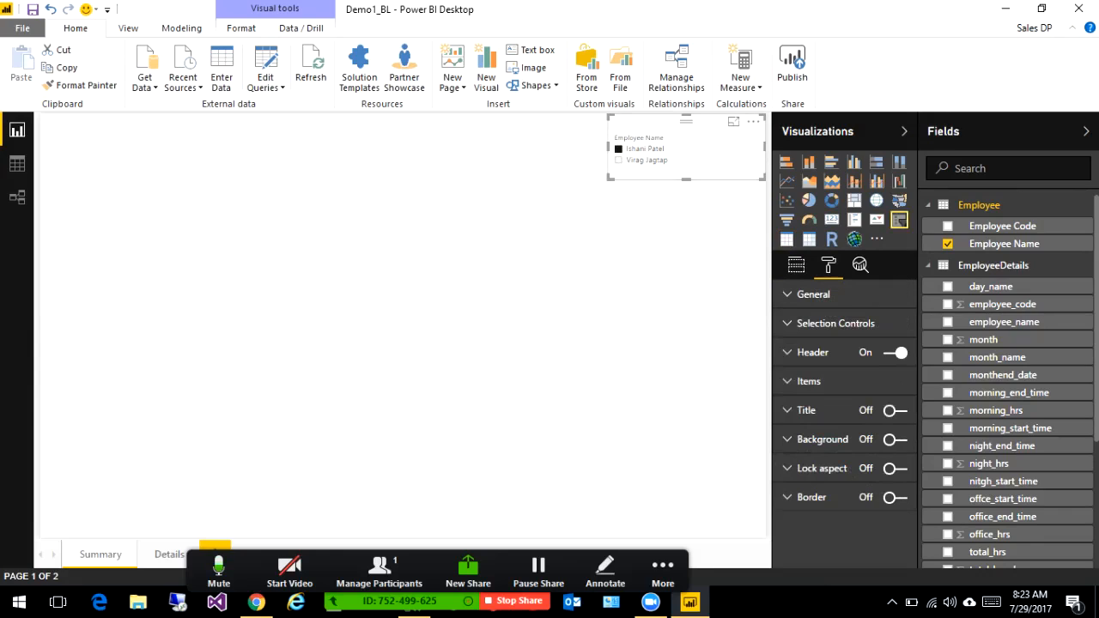
pyautogui.click(796, 265)
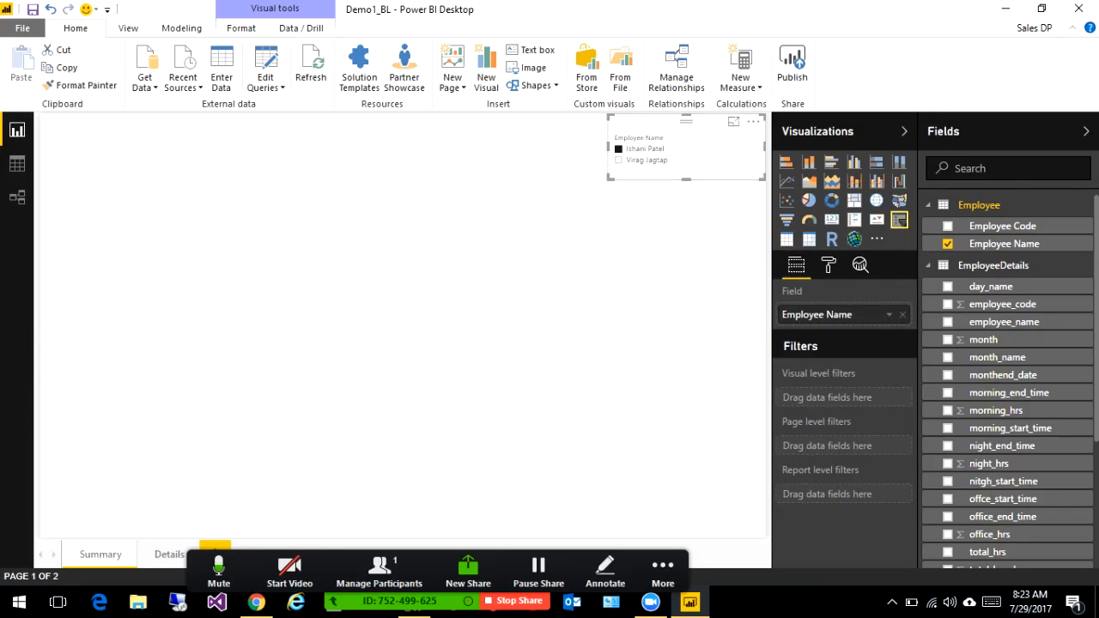
pyautogui.click(829, 266)
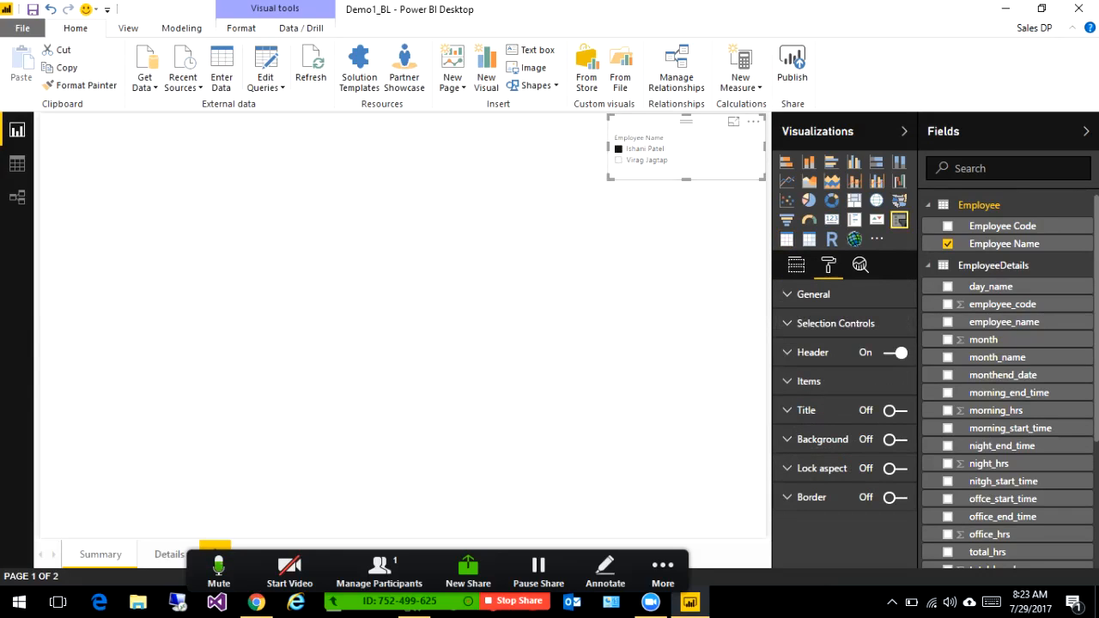
pyautogui.click(797, 266)
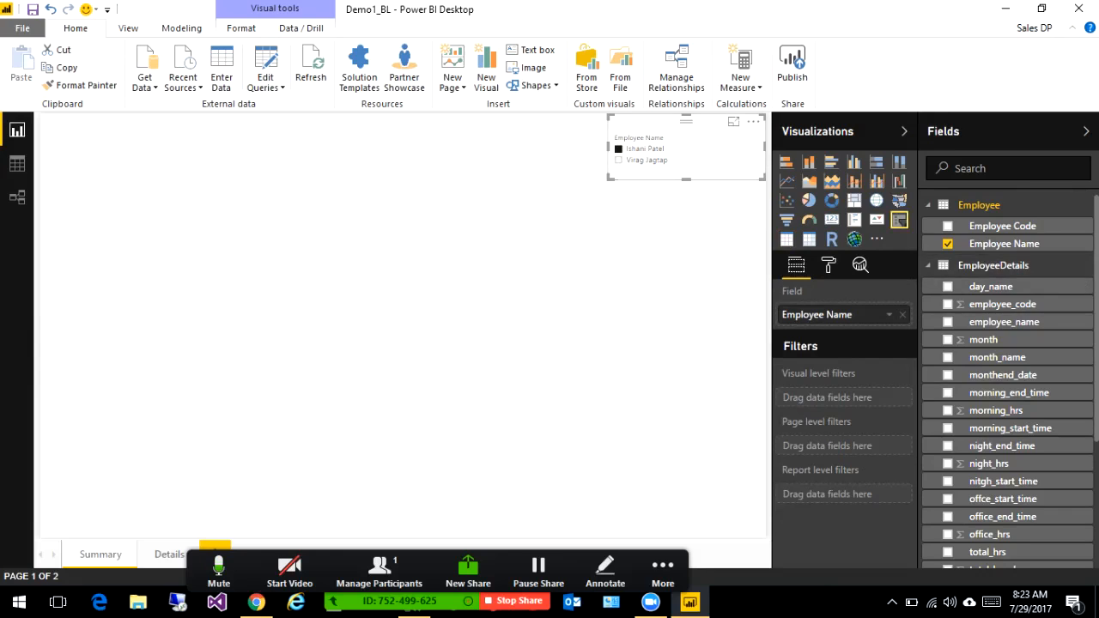
# Try the Employee Name slicer as a dropdown, choose the second employee in it, and switch the slicer back to a list
pyautogui.moveTo(996, 244); pyautogui.dragTo(819, 316)
pyautogui.click(756, 135)
pyautogui.click(724, 168)
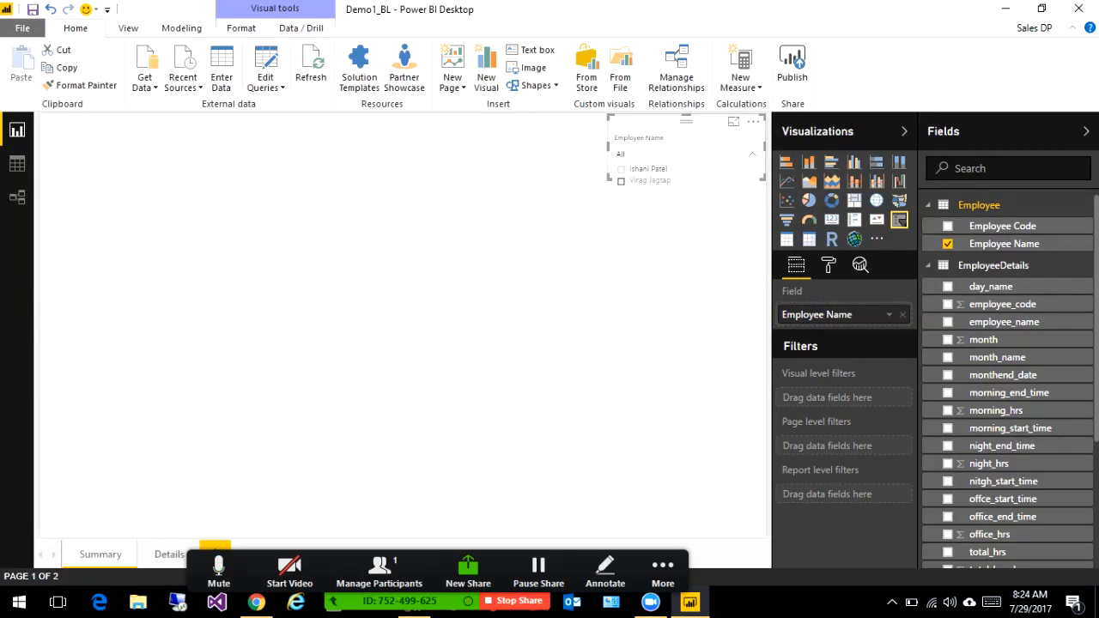
pyautogui.click(646, 181)
pyautogui.click(755, 137)
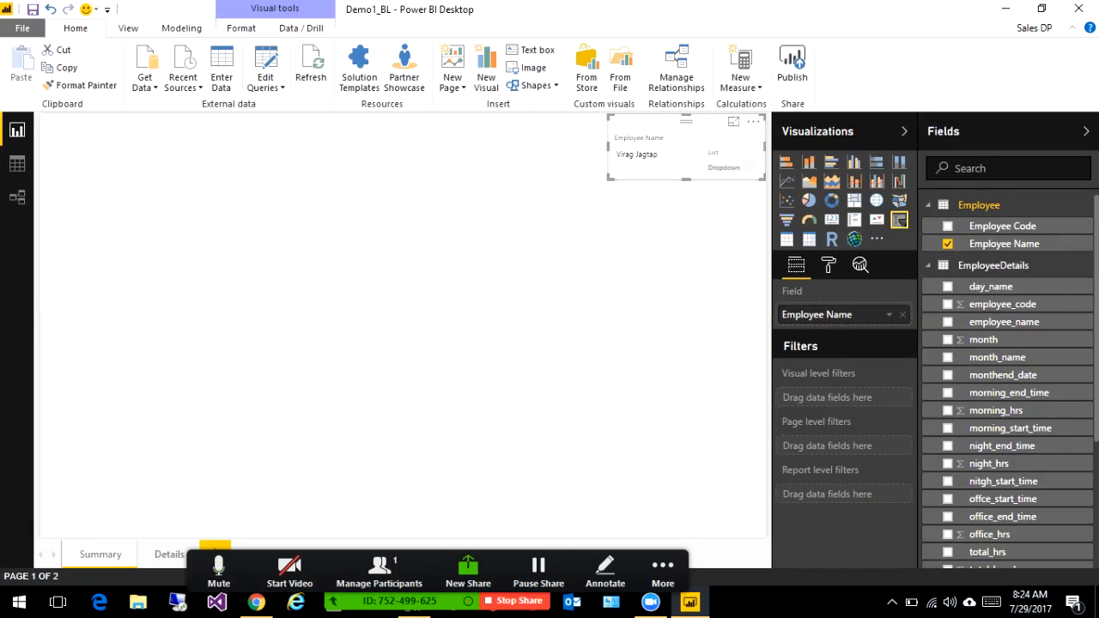
pyautogui.click(716, 152)
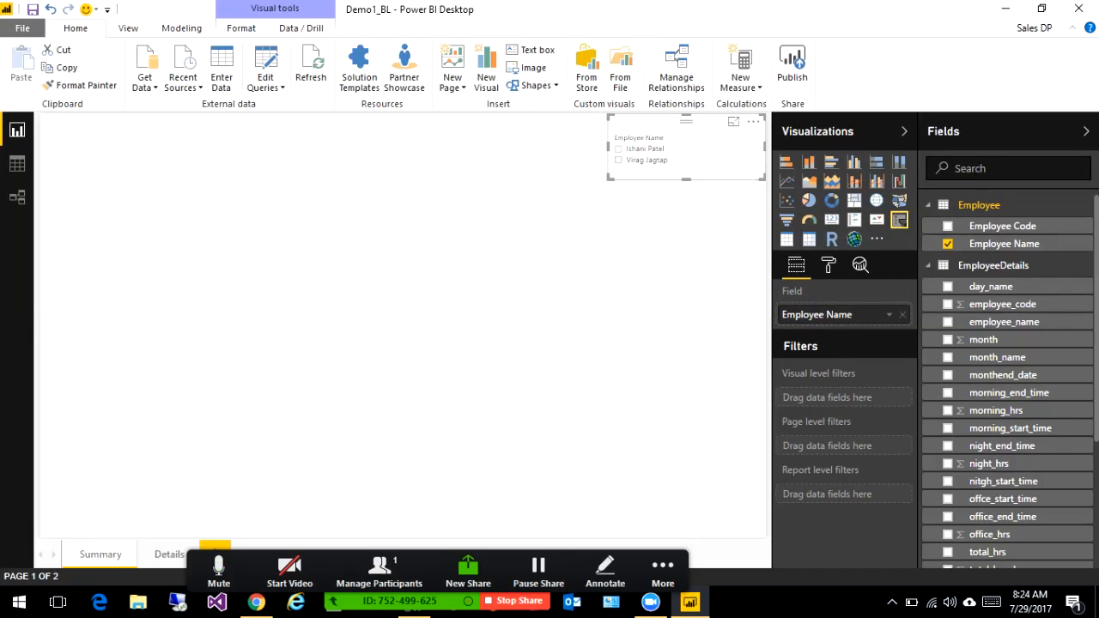
# Narrow the slicer so it fits its entries more closely and turn on its border
pyautogui.moveTo(608, 146); pyautogui.dragTo(673, 147)
pyautogui.click(828, 265)
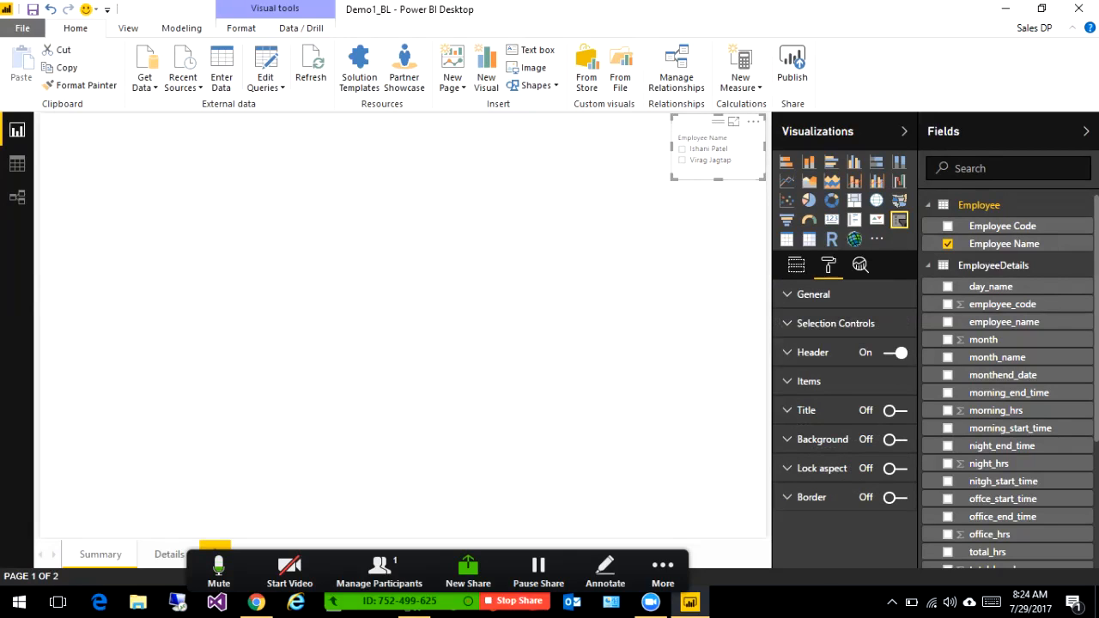
pyautogui.click(812, 352)
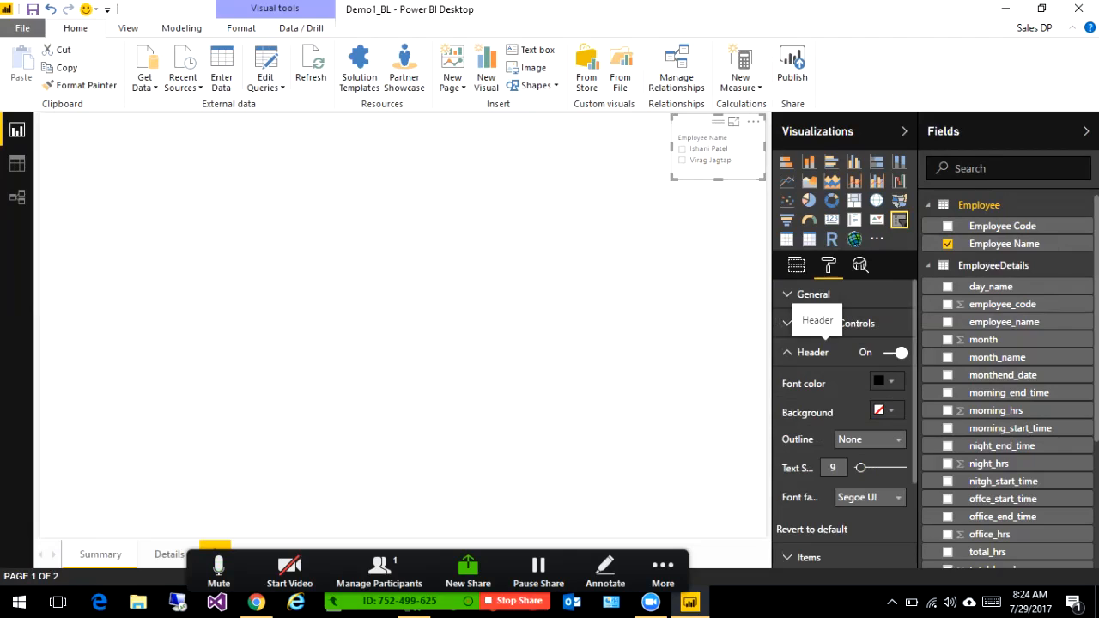
pyautogui.click(813, 352)
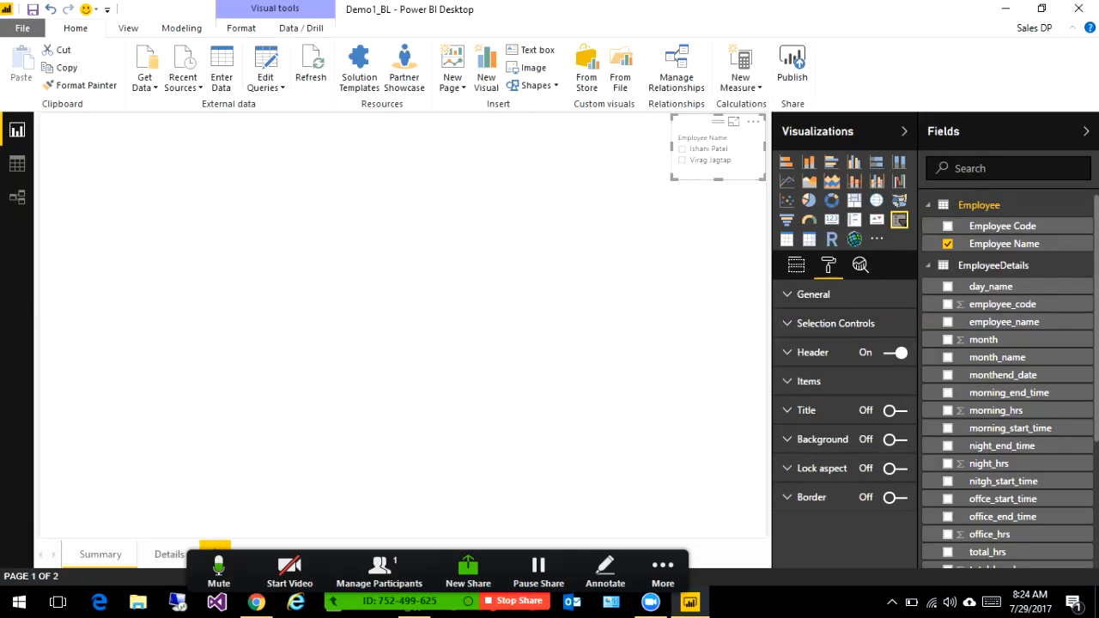
pyautogui.click(894, 497)
pyautogui.click(652, 283)
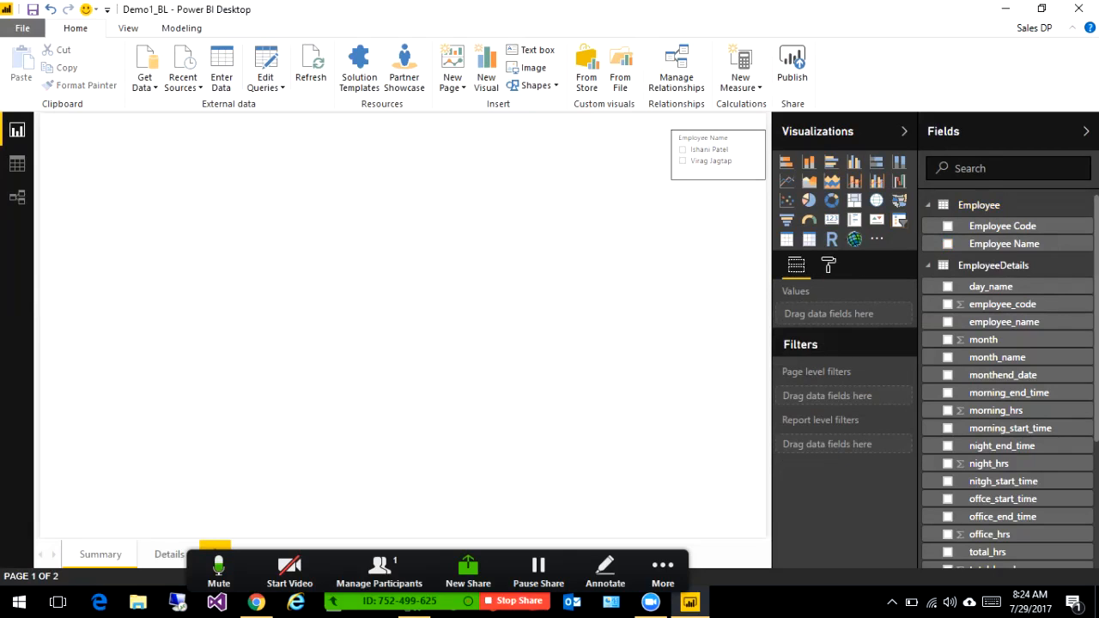
# Turn on the slicer's background and set its color to light yellow
pyautogui.click(722, 170)
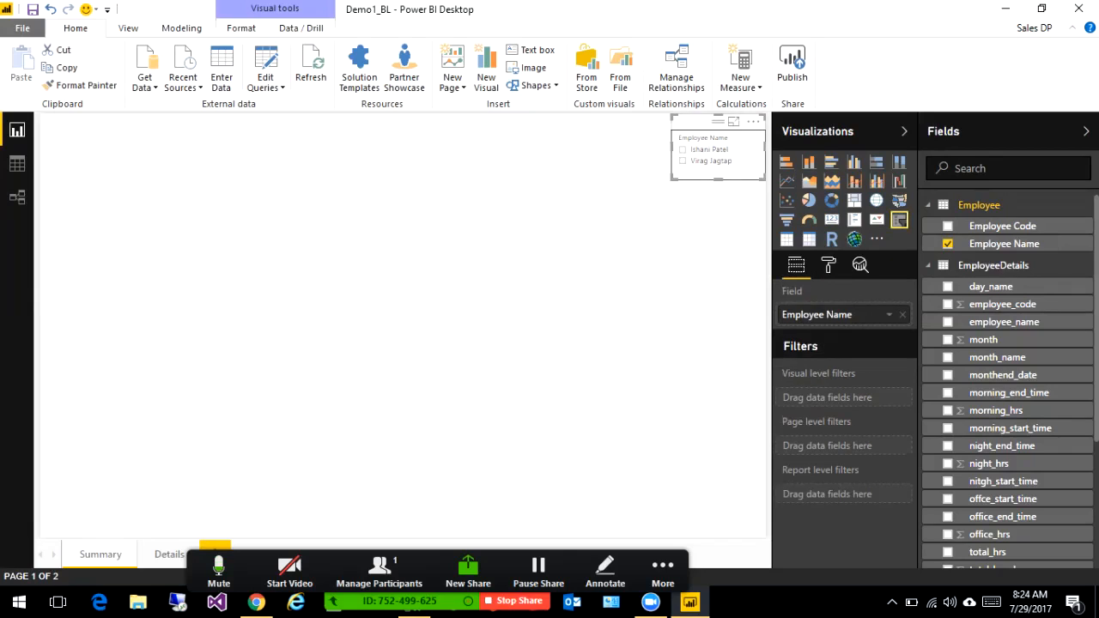
pyautogui.click(829, 265)
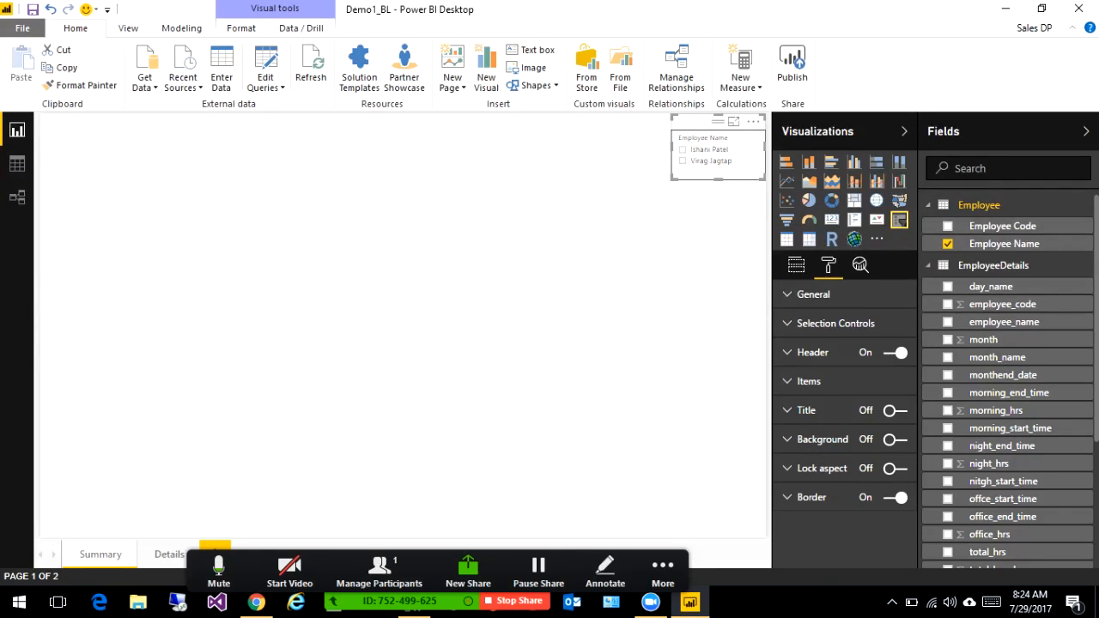
pyautogui.click(894, 438)
pyautogui.click(788, 440)
pyautogui.click(889, 469)
pyautogui.click(846, 515)
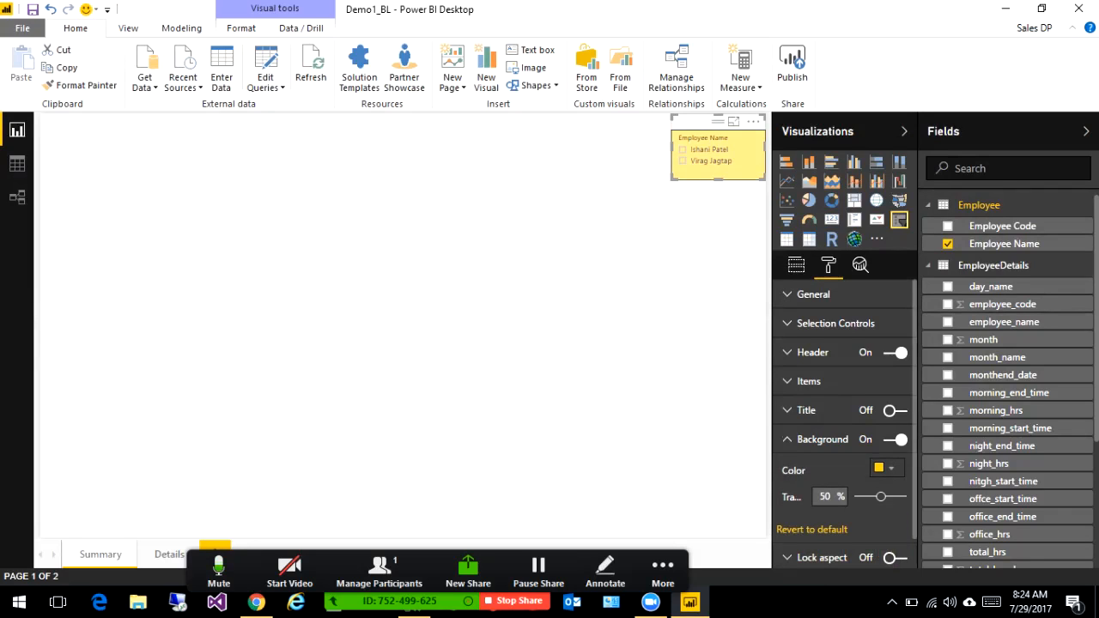
pyautogui.click(885, 468)
pyautogui.click(843, 330)
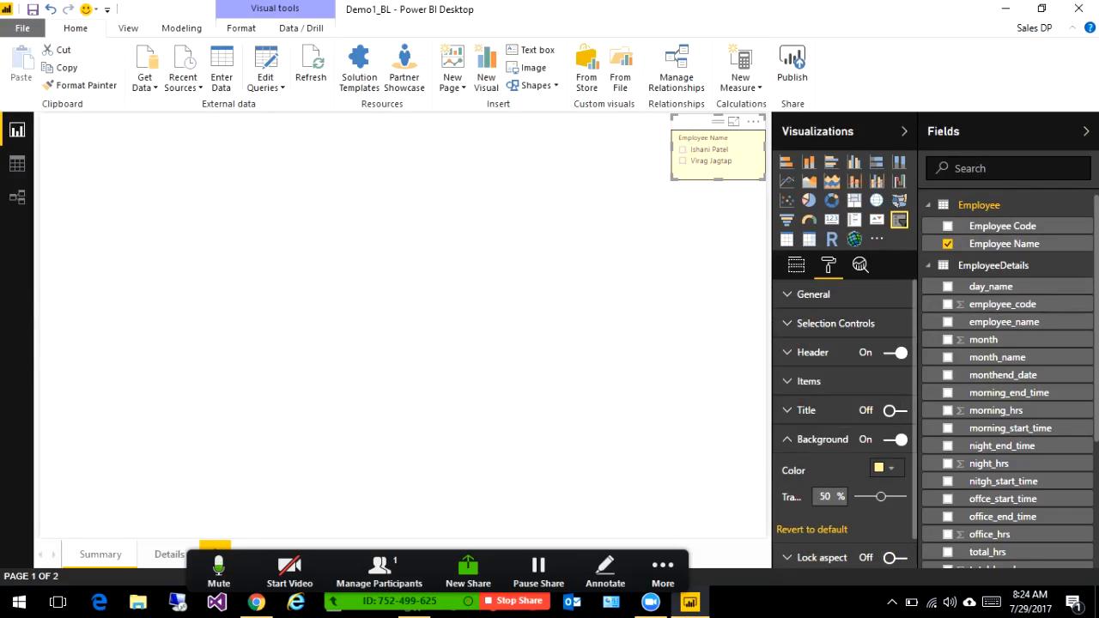
# Turn on the slicer's title and set its text to Employee
pyautogui.click(806, 410)
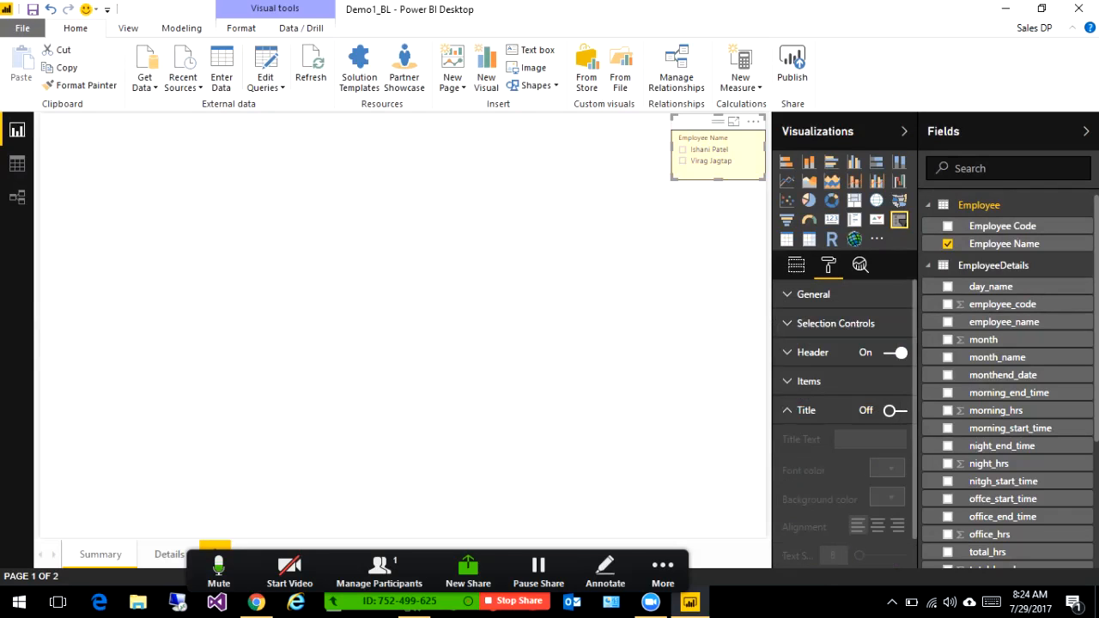
pyautogui.click(896, 410)
pyautogui.click(870, 440)
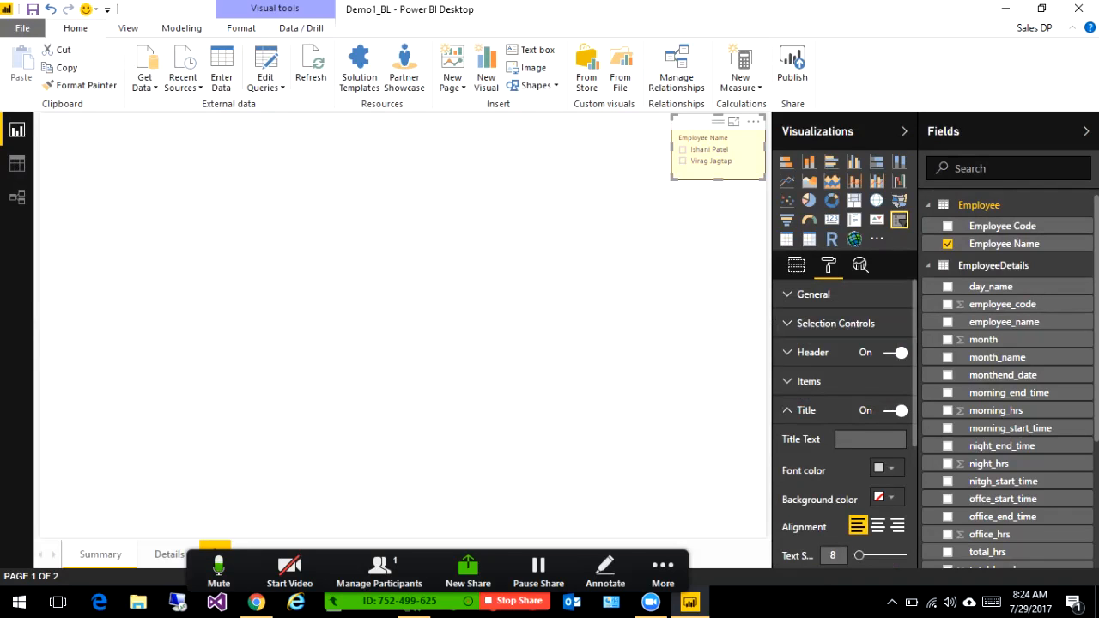
pyautogui.write('Empkoyee')
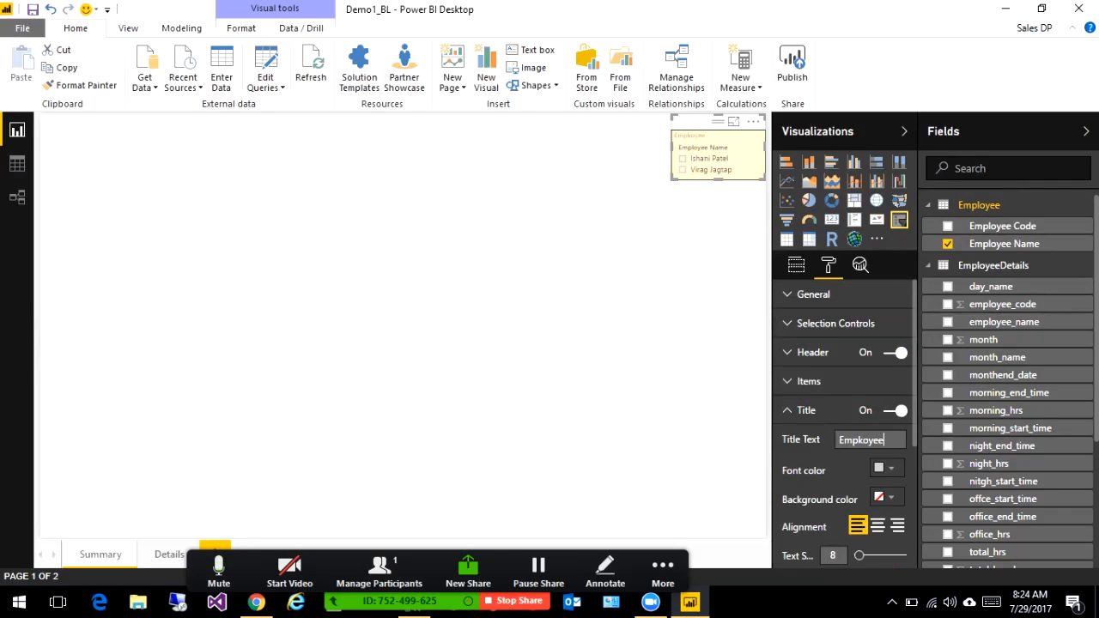
pyautogui.press('BackSpace')
pyautogui.press('BackSpace')
pyautogui.press('BackSpace')
pyautogui.press('BackSpace')
pyautogui.press('BackSpace')
pyautogui.write('loyee')
# Set the slicer title's font color to white and its background color to black
pyautogui.click(889, 468)
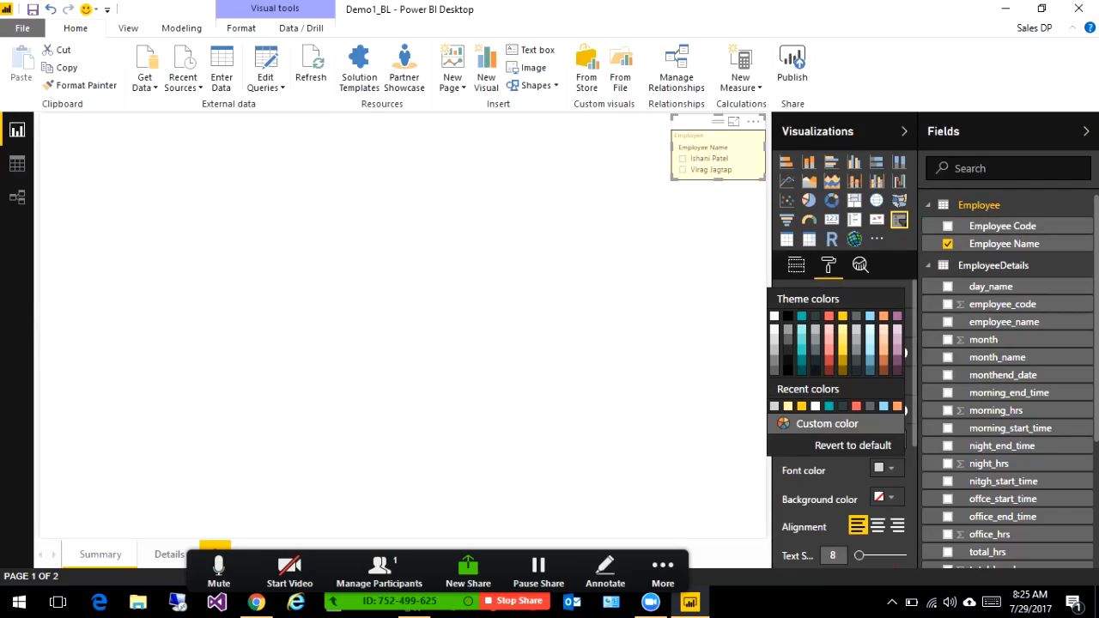
pyautogui.click(788, 316)
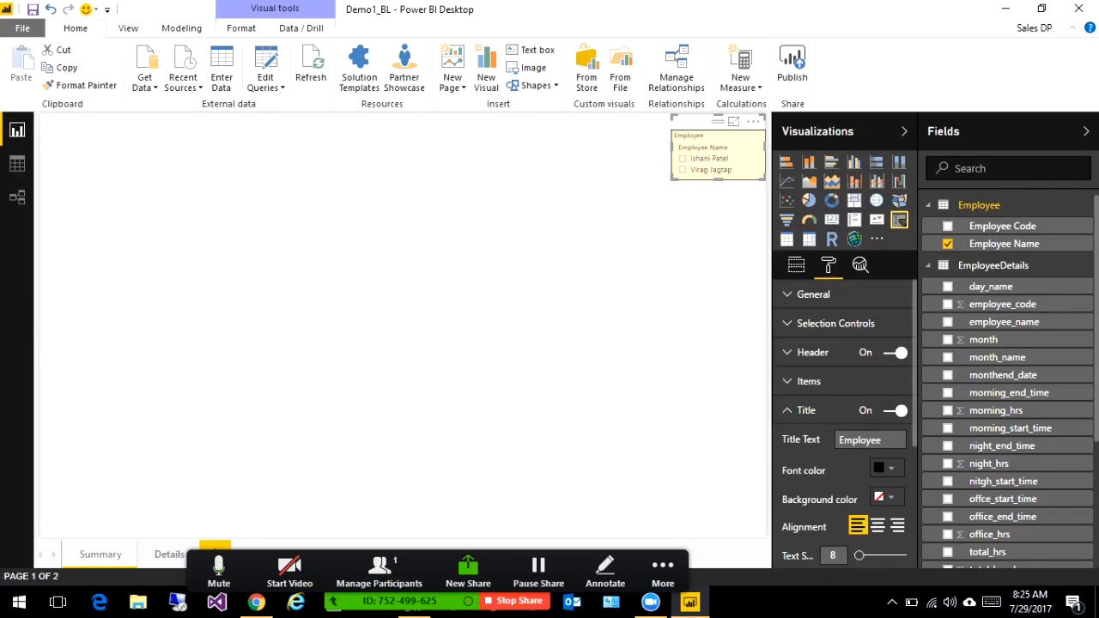
pyautogui.click(889, 468)
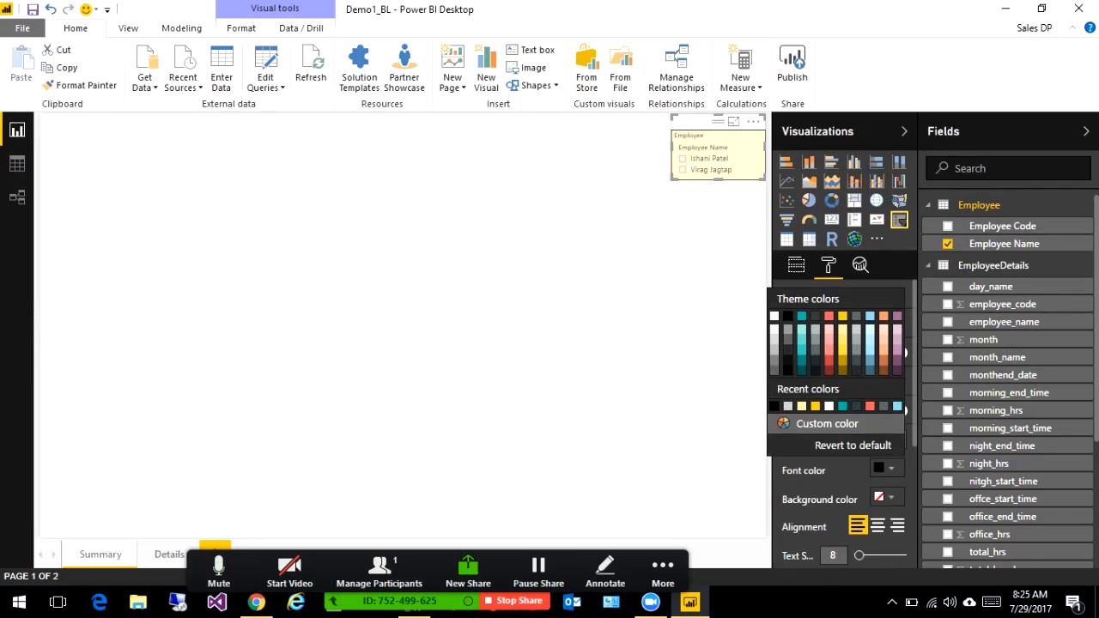
pyautogui.click(775, 316)
pyautogui.click(889, 497)
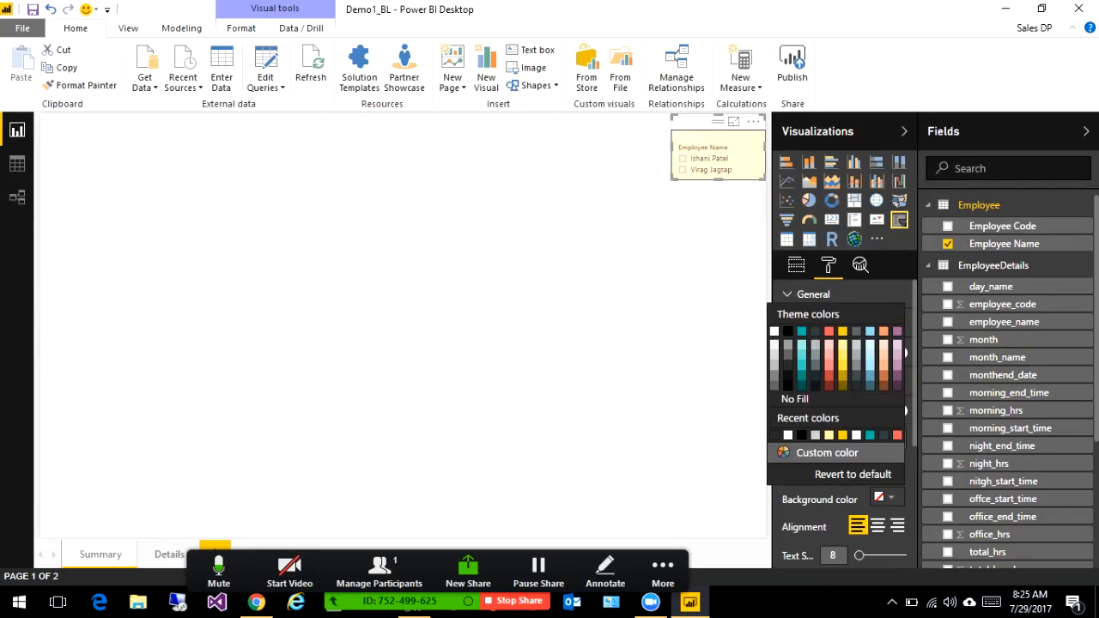
pyautogui.click(802, 435)
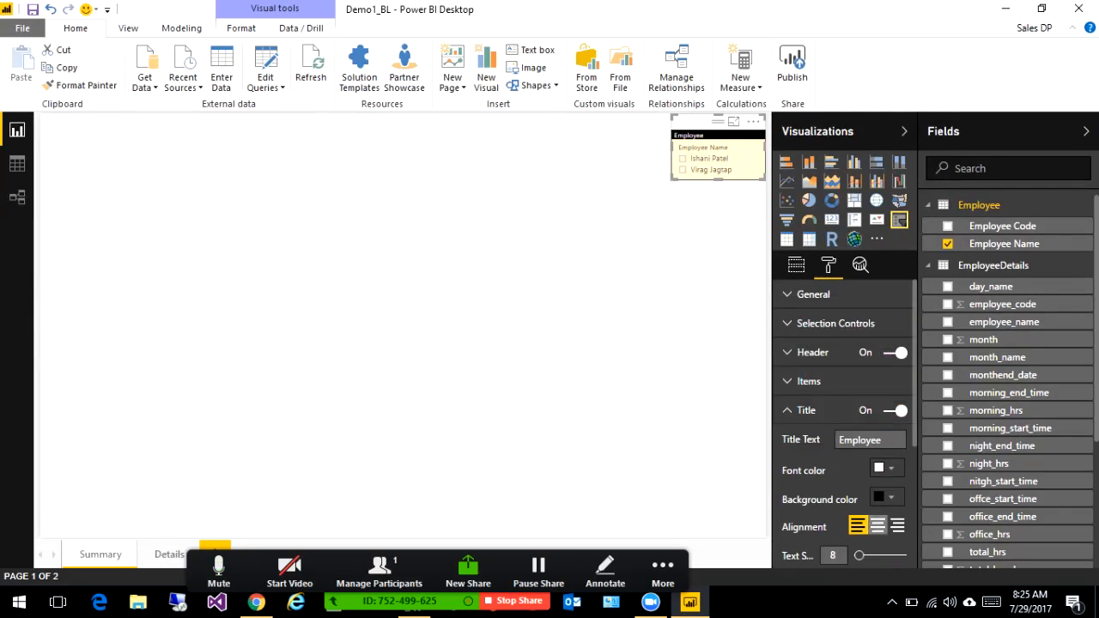
# Set the slicer title's text size to 15 and enlarge the slicer in height and width to fit its entries
pyautogui.doubleClick(833, 555)
pyautogui.write('15')
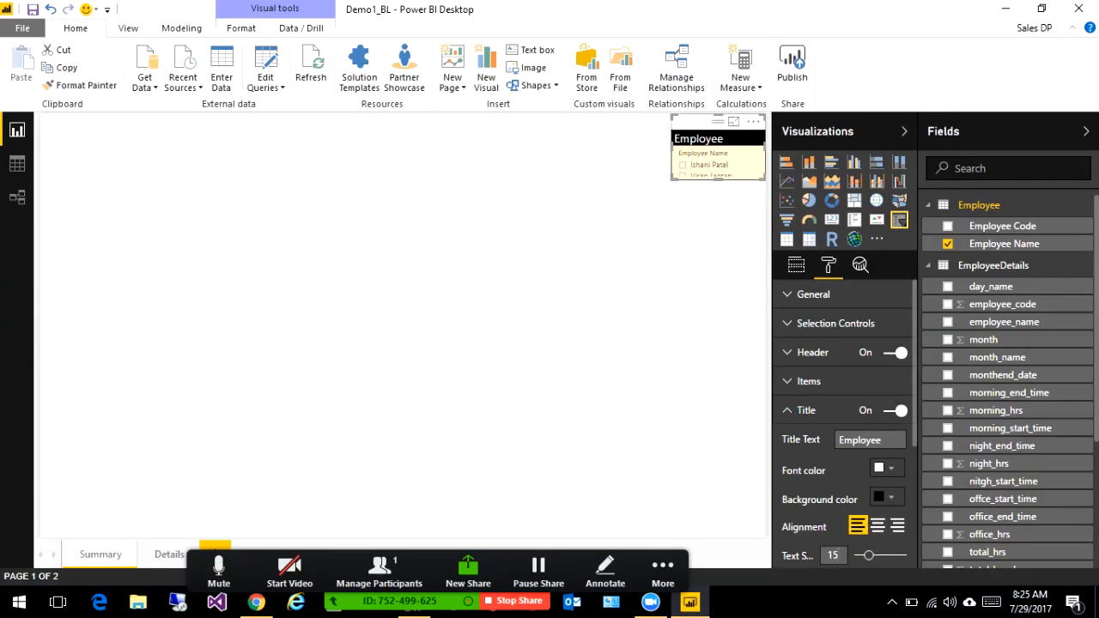
pyautogui.moveTo(719, 179); pyautogui.dragTo(719, 210)
pyautogui.moveTo(672, 163); pyautogui.dragTo(652, 162)
pyautogui.click(592, 266)
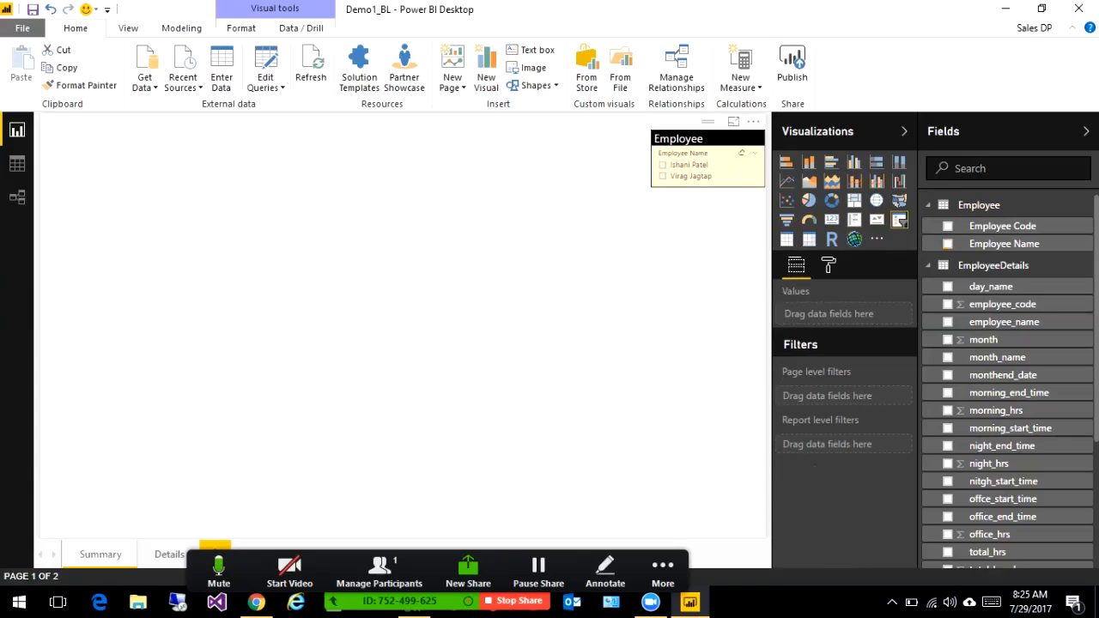
# Turn off the slicer's Employee Name header
pyautogui.click(829, 265)
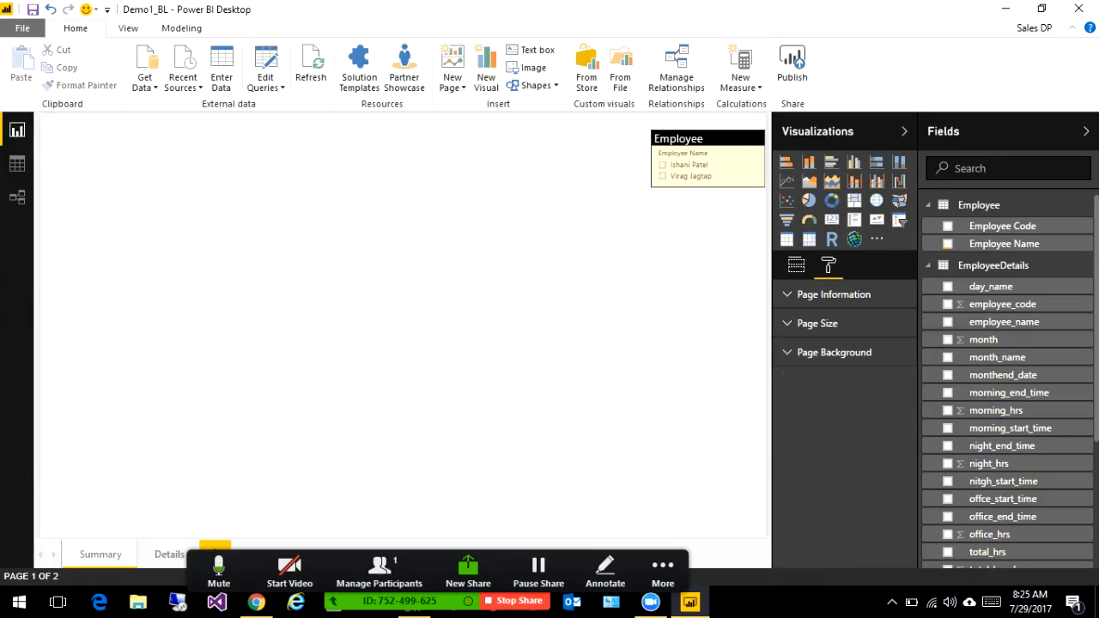
pyautogui.click(724, 154)
pyautogui.click(829, 265)
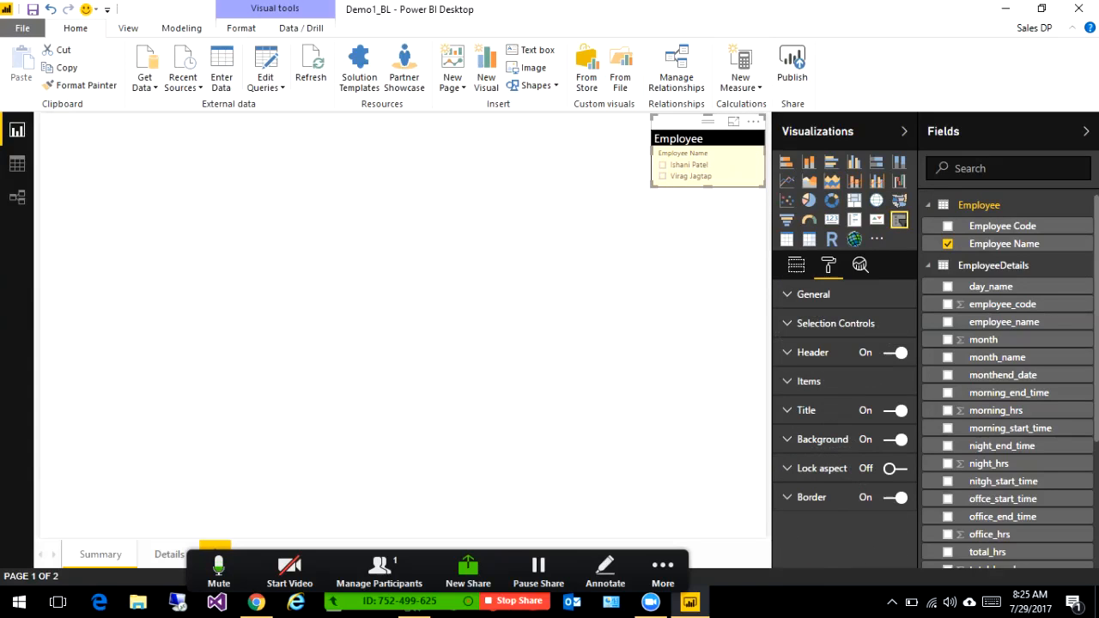
pyautogui.click(895, 353)
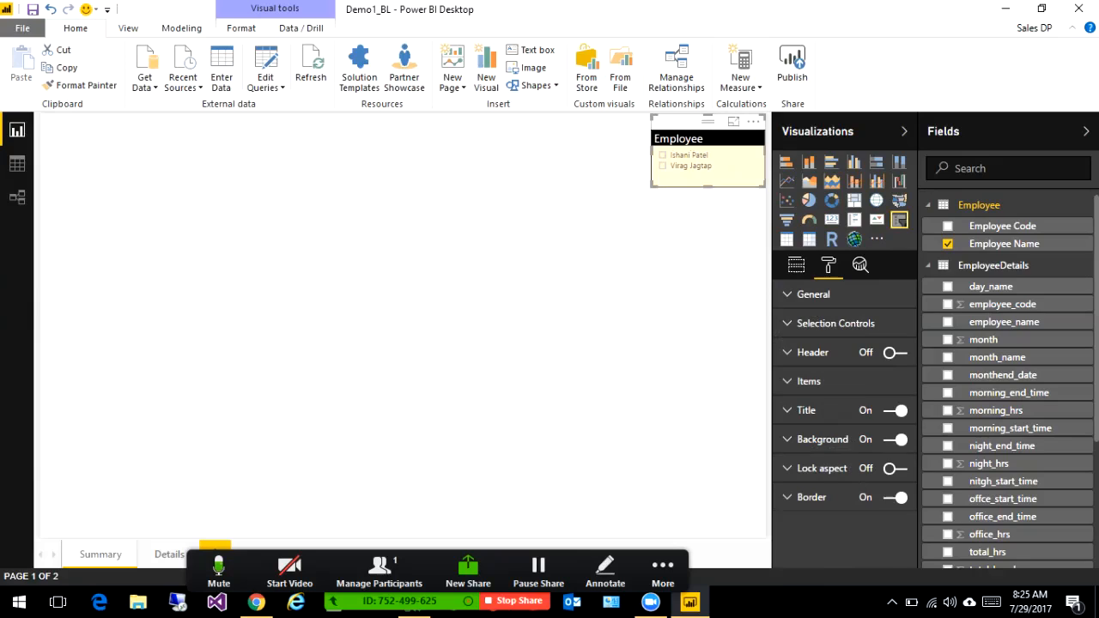
# Try the slicer with Select All on and Single Select off, toggle its entries, and turn Single Select back on
pyautogui.click(835, 323)
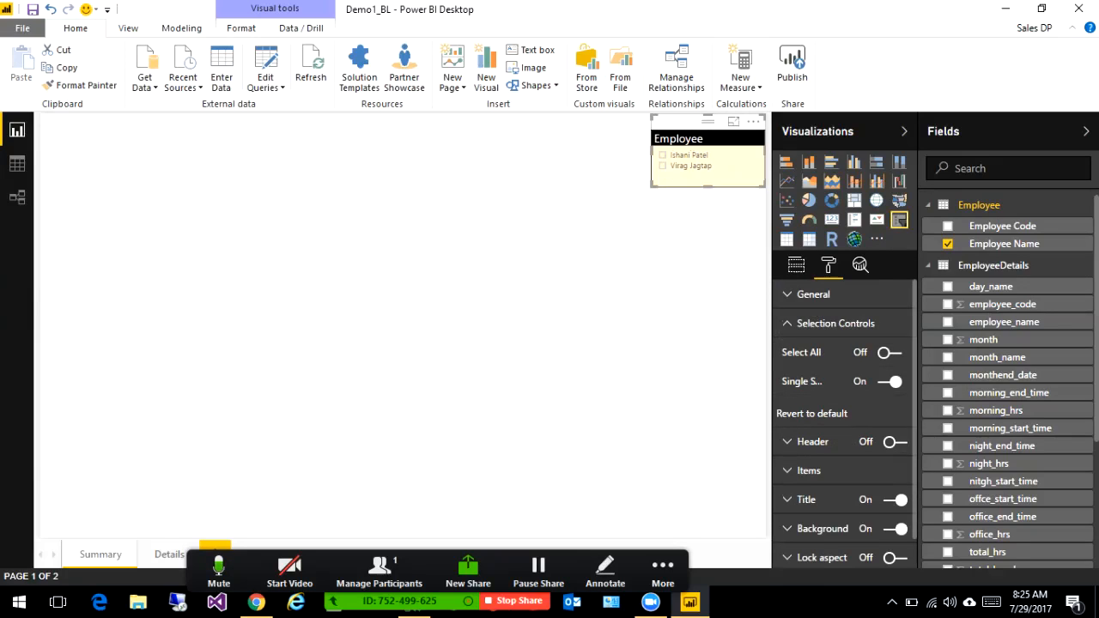
pyautogui.click(890, 382)
pyautogui.click(891, 352)
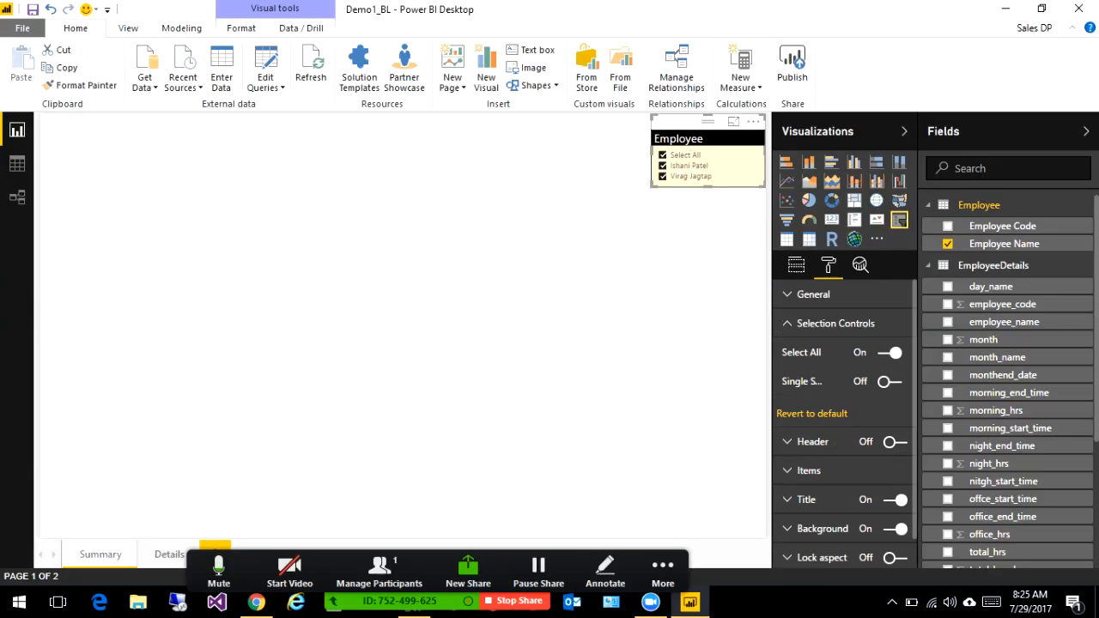
pyautogui.click(662, 176)
pyautogui.click(662, 176)
pyautogui.click(662, 166)
pyautogui.click(890, 382)
# Switch between the two employees in the slicer and leave the second one selected
pyautogui.click(662, 166)
pyautogui.click(662, 156)
pyautogui.click(662, 165)
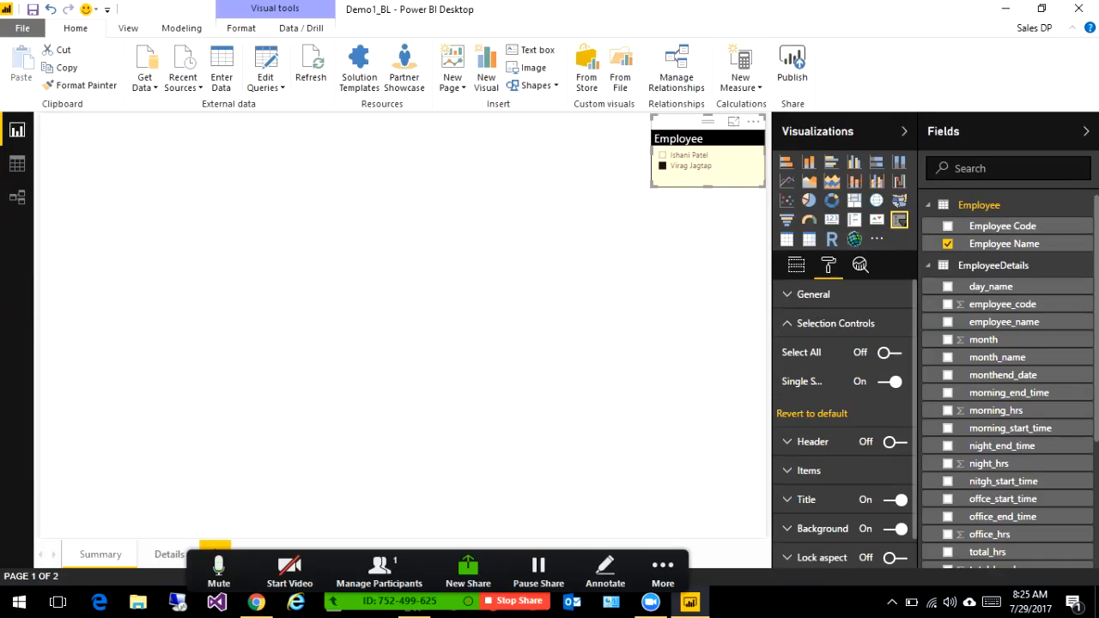
# Set the font color of the slicer's items to black
pyautogui.click(836, 322)
pyautogui.click(809, 381)
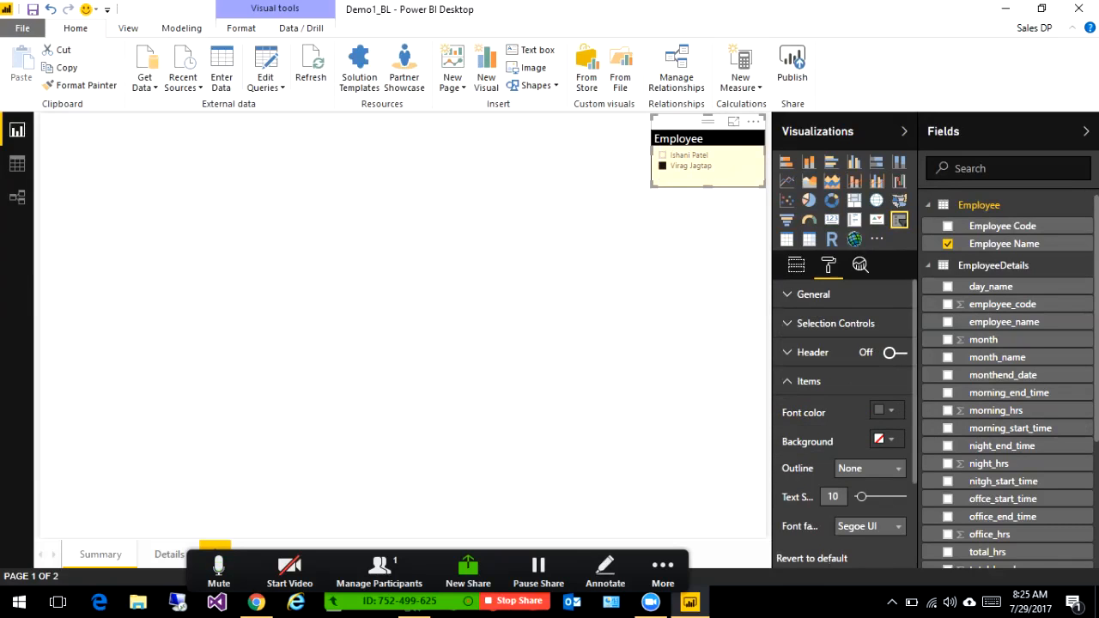
pyautogui.click(890, 411)
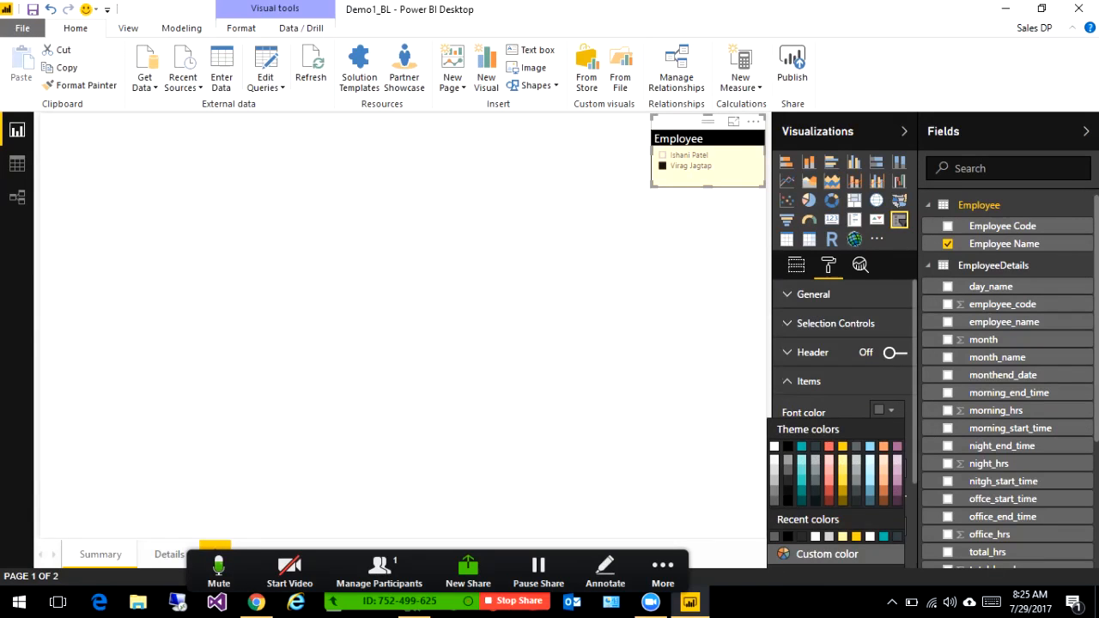
pyautogui.click(787, 446)
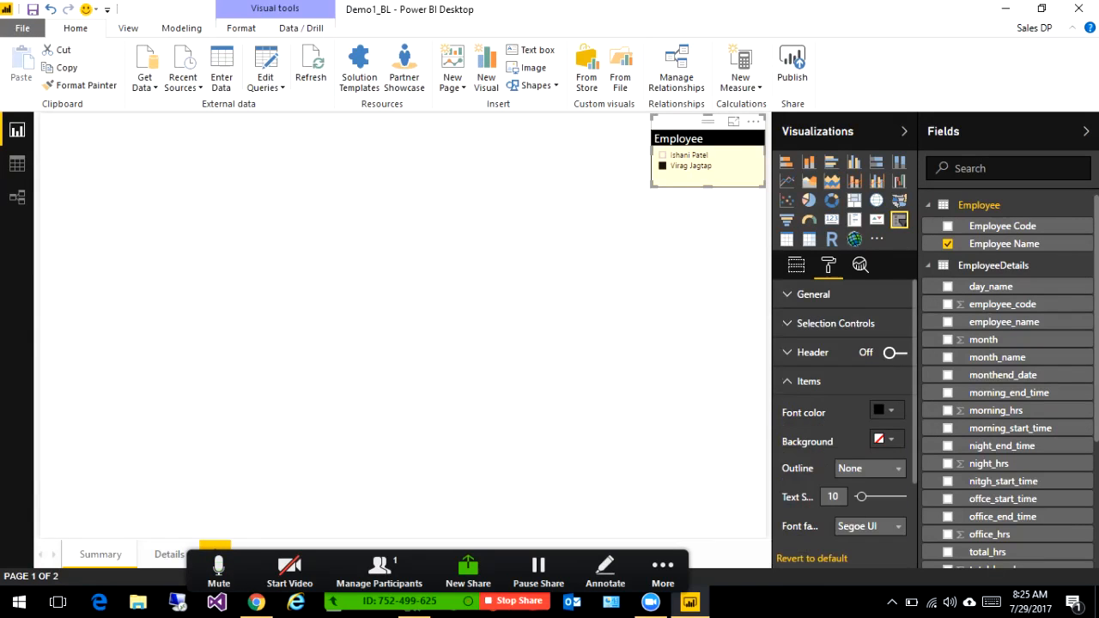
# Try a light red background behind the slicer's items and revert it to the default
pyautogui.click(891, 440)
pyautogui.click(829, 299)
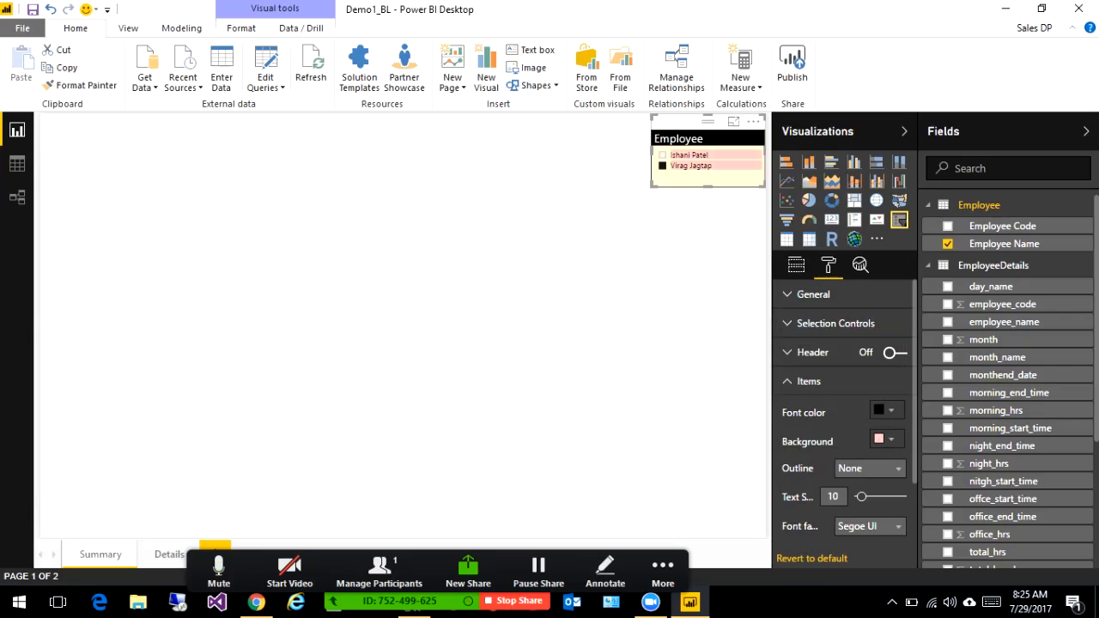
pyautogui.click(891, 440)
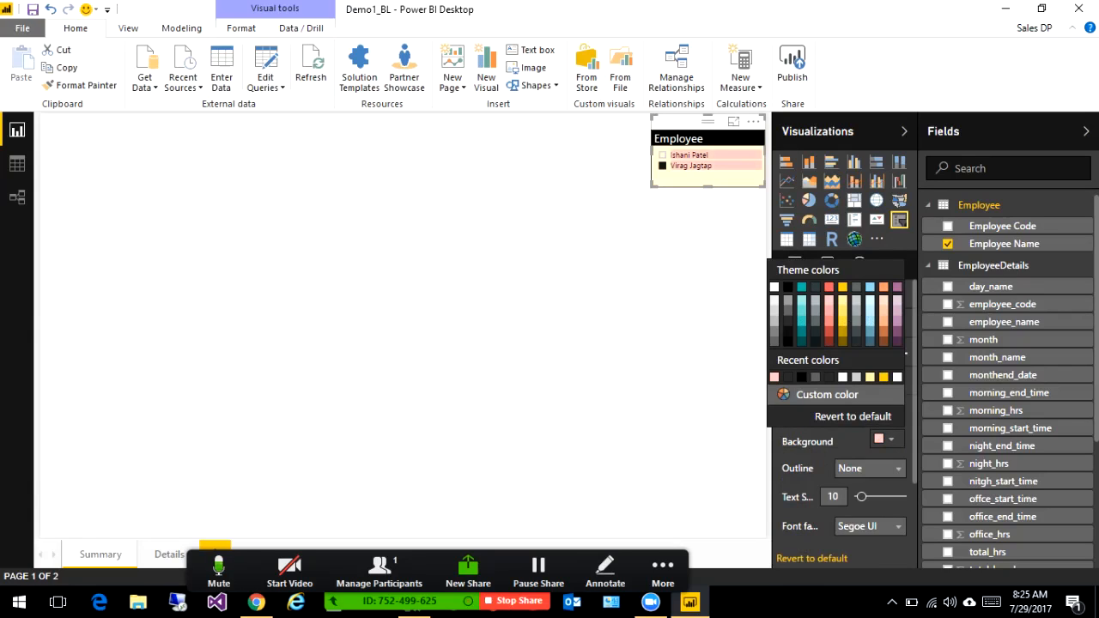
pyautogui.click(853, 415)
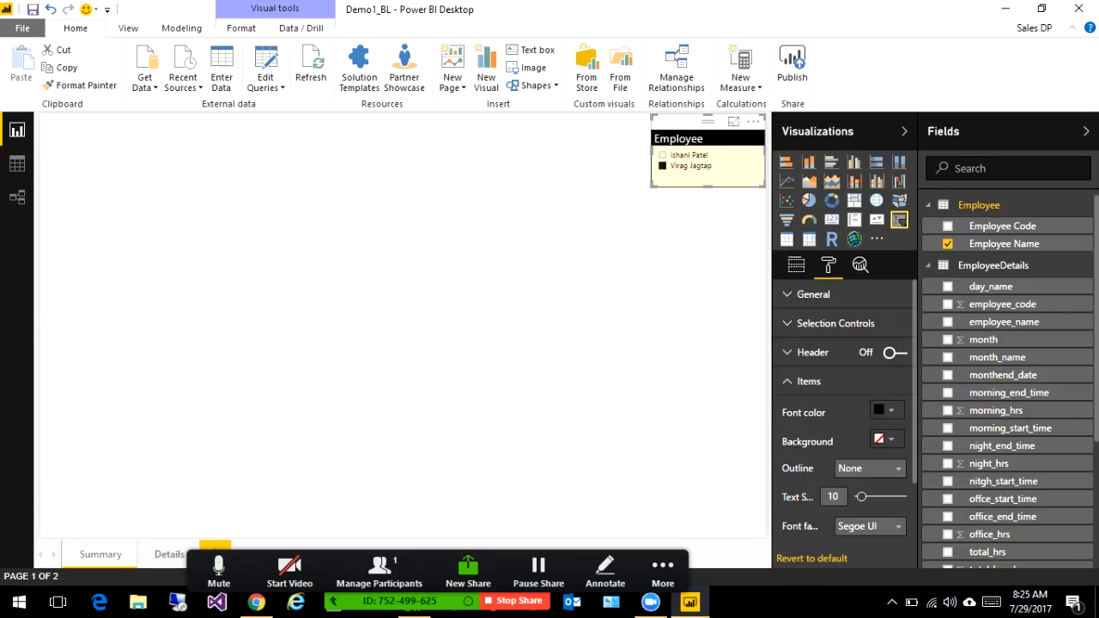
# Set the text size of the slicer's items to 12 and deselect the slicer
pyautogui.write('12')
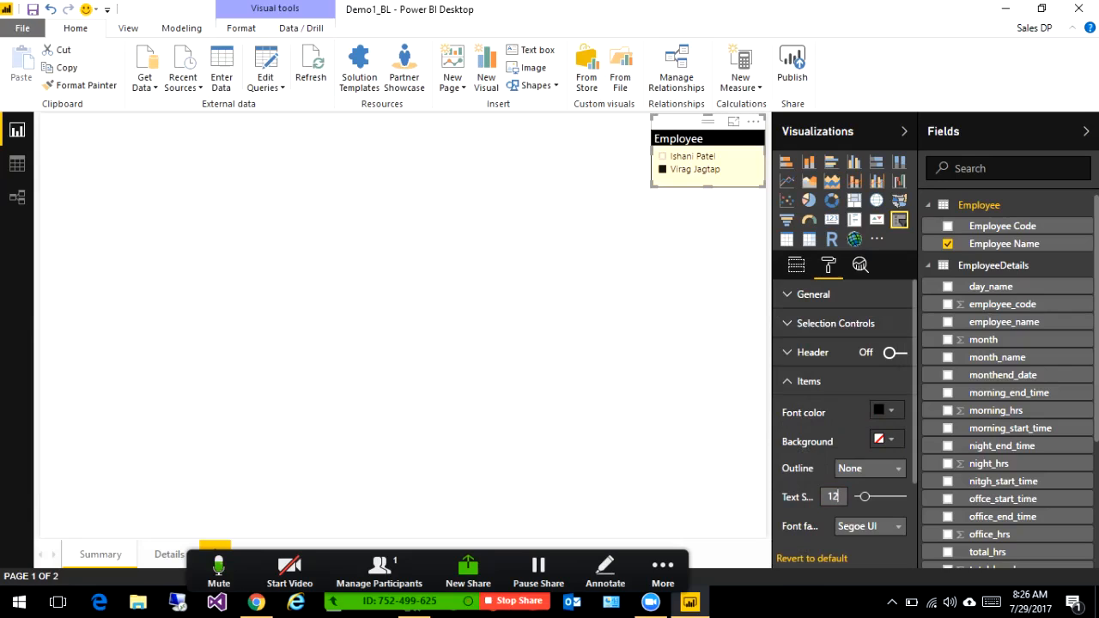
pyautogui.click(532, 223)
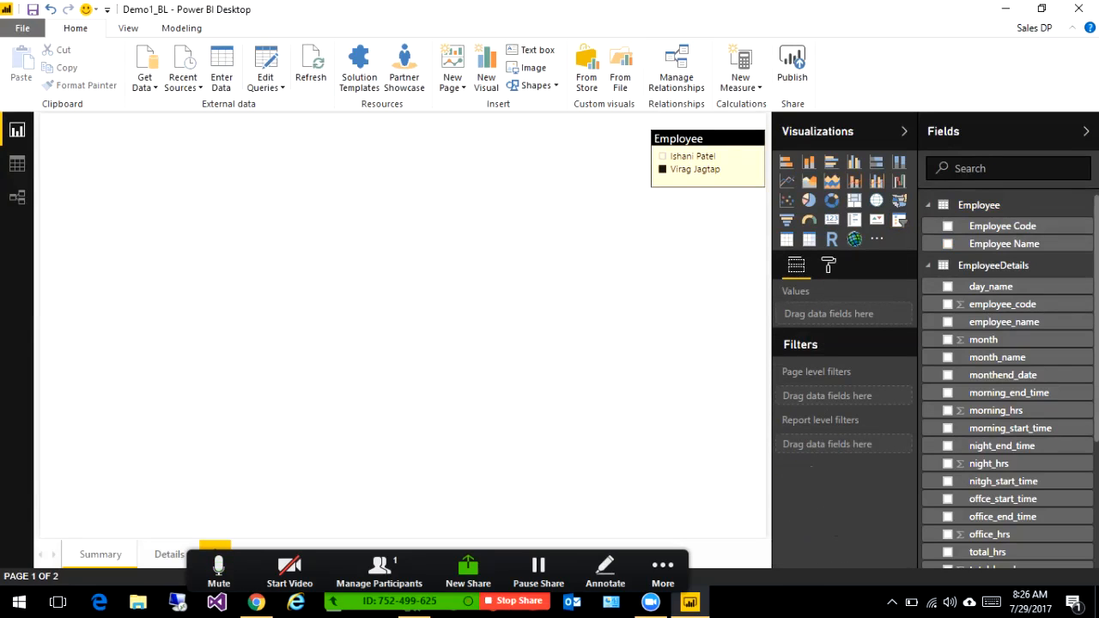
# Add a clustered column chart to the Summary page using working_date from EmployeeDetails, leaving out weekend_date
pyautogui.click(708, 138)
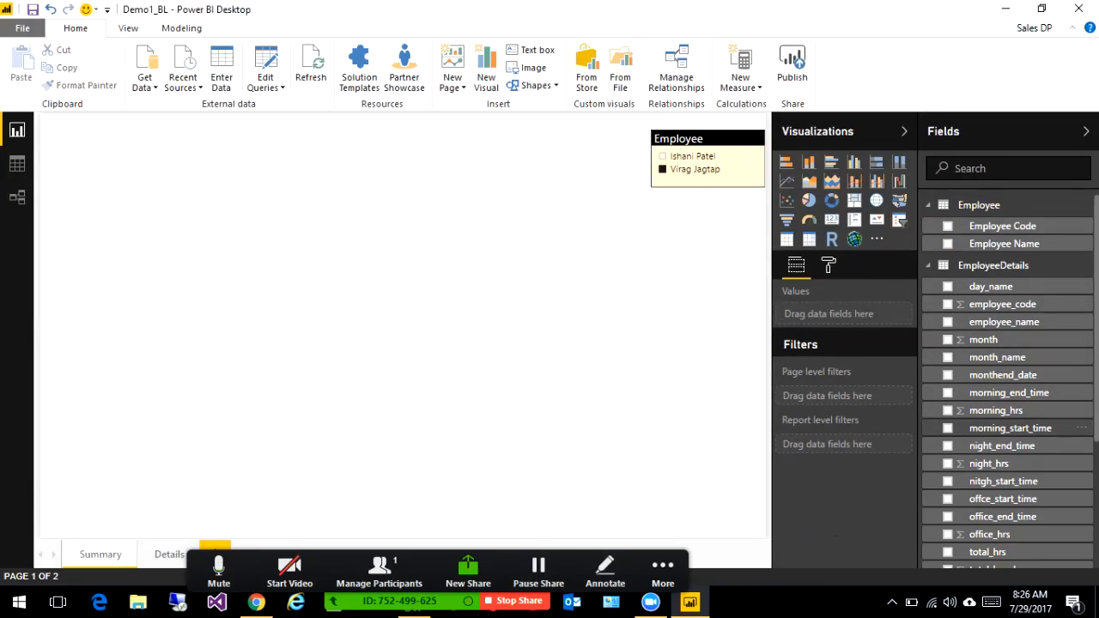
pyautogui.scroll(-3, 1013, 429)
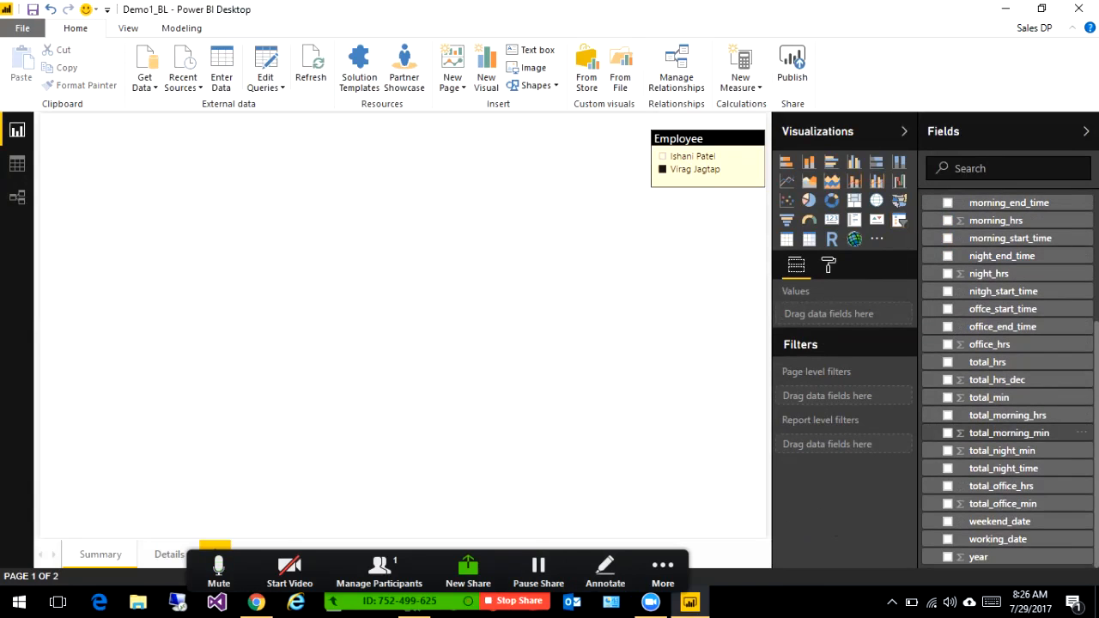
pyautogui.scroll(3, 1013, 434)
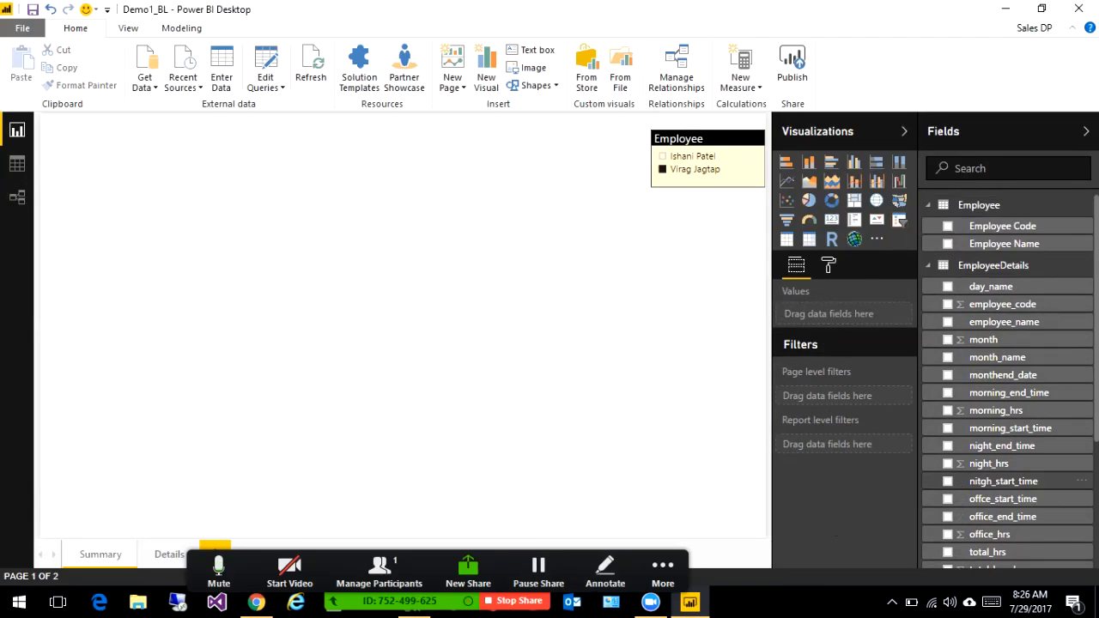
pyautogui.scroll(-3, 1013, 386)
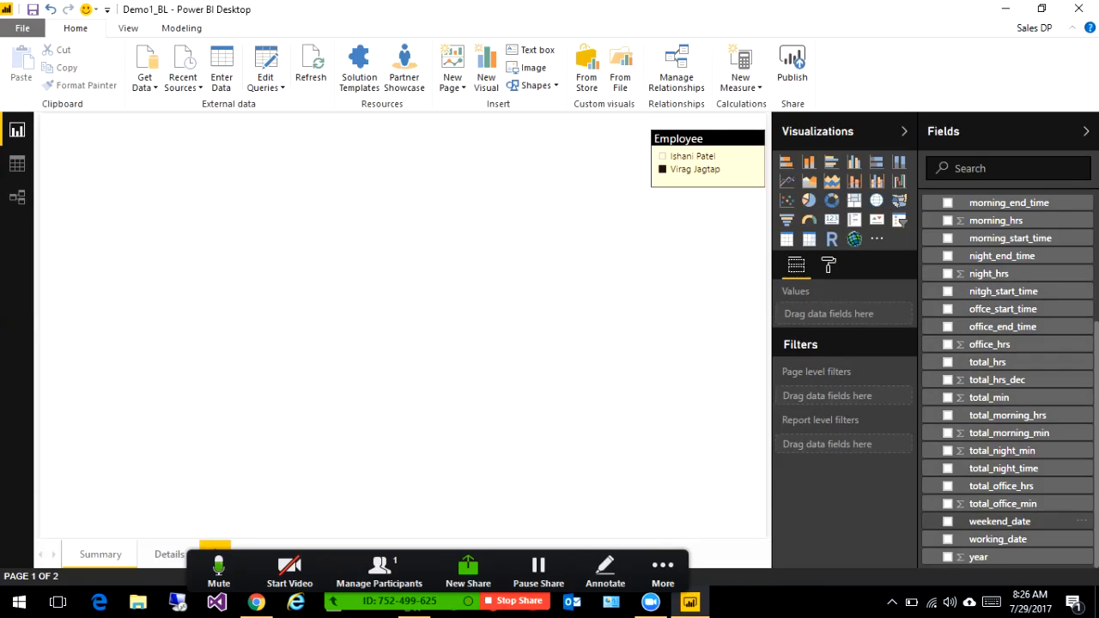
pyautogui.click(947, 522)
pyautogui.click(947, 540)
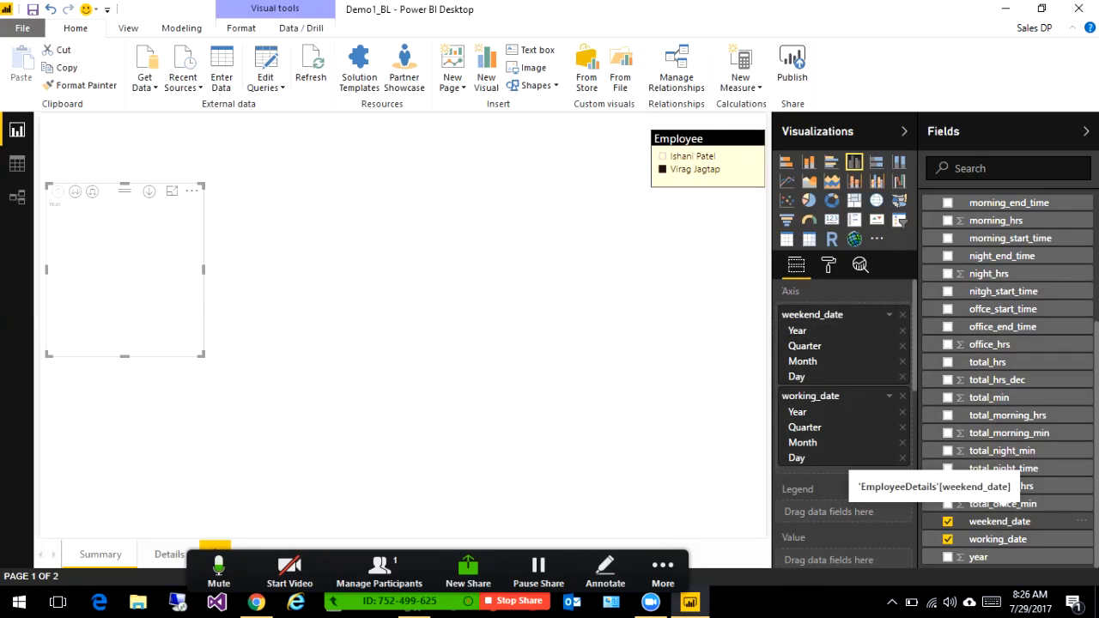
pyautogui.click(947, 522)
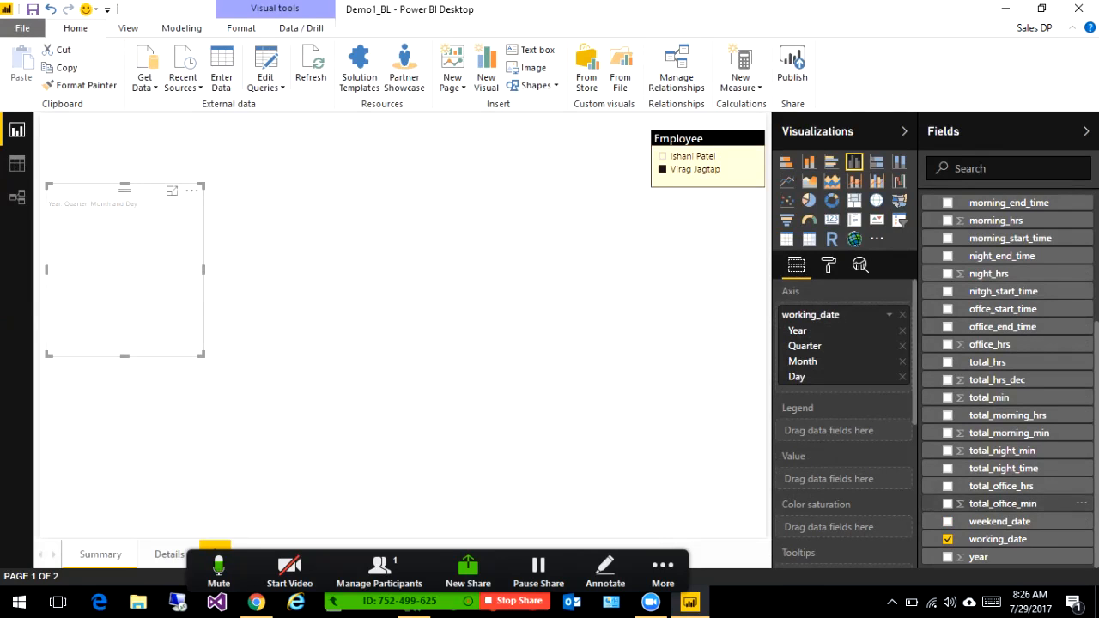
# Give the chart office_hrs, night_hrs and morning_hrs as values, and remove working_date and total_office_hrs from its axis
pyautogui.click(947, 486)
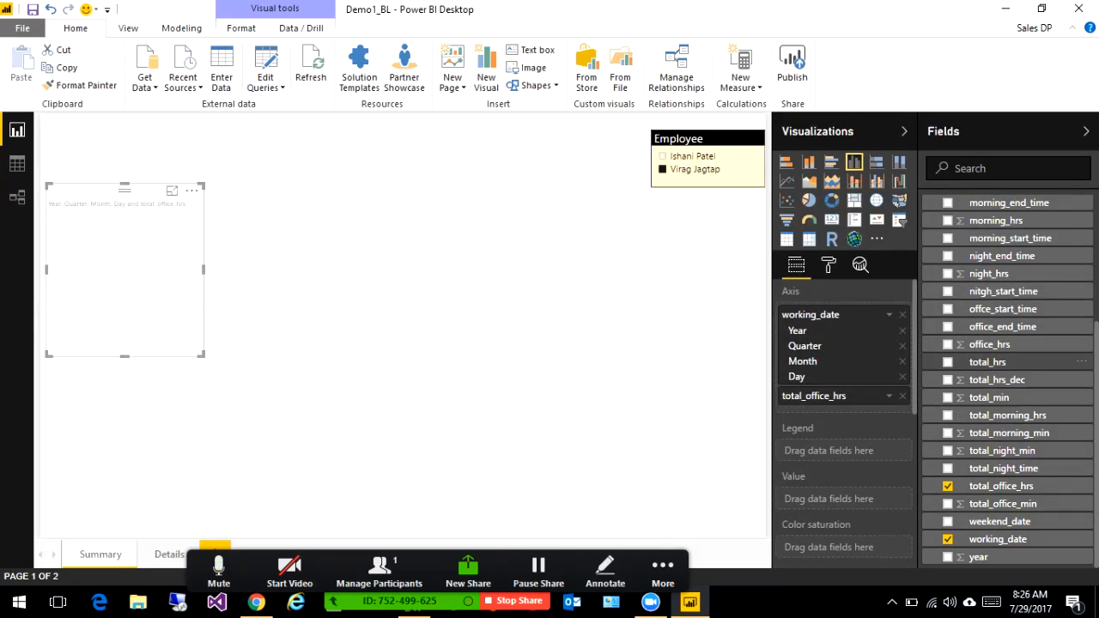
pyautogui.click(948, 345)
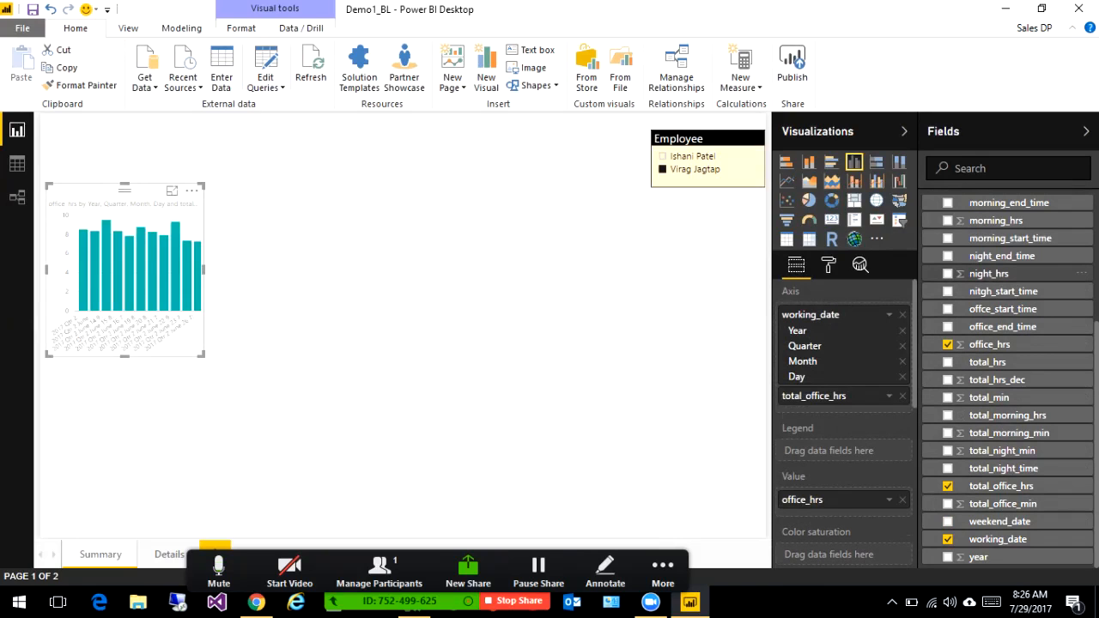
pyautogui.click(947, 273)
pyautogui.click(947, 221)
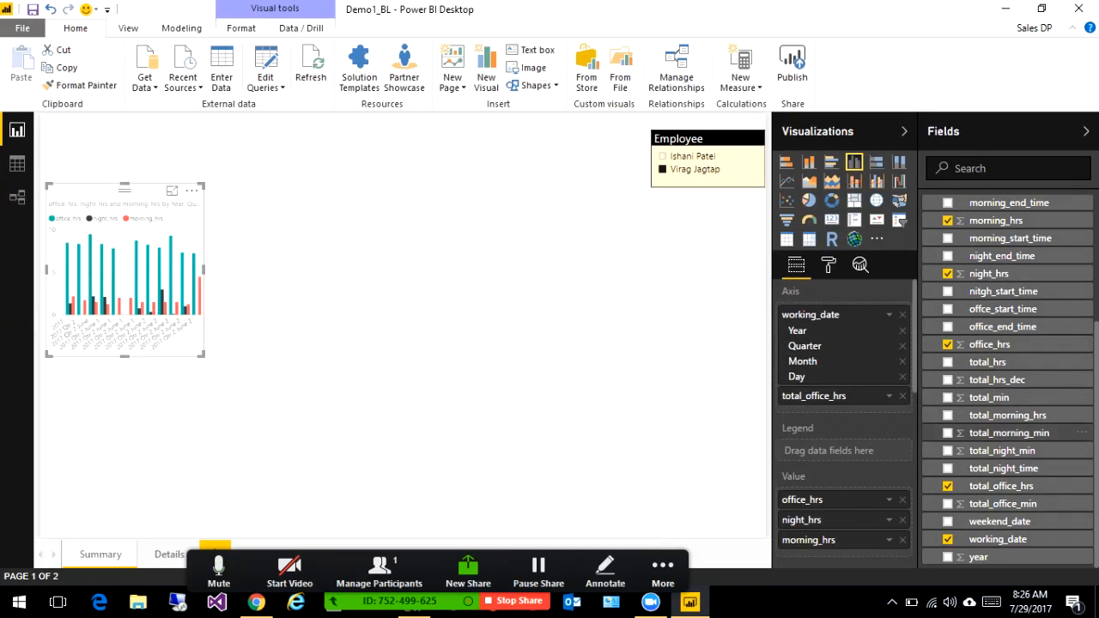
pyautogui.click(947, 539)
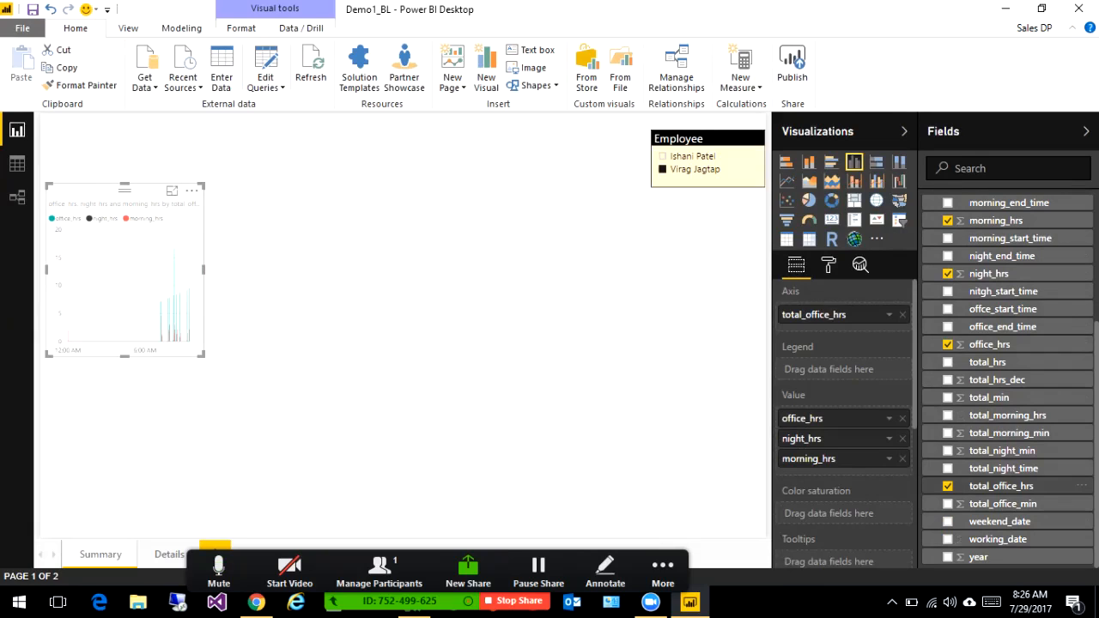
pyautogui.click(947, 486)
# Enlarge the chart and move it to the page's upper-left corner, then try the stacked column type and return to clustered
pyautogui.moveTo(204, 354); pyautogui.dragTo(564, 384)
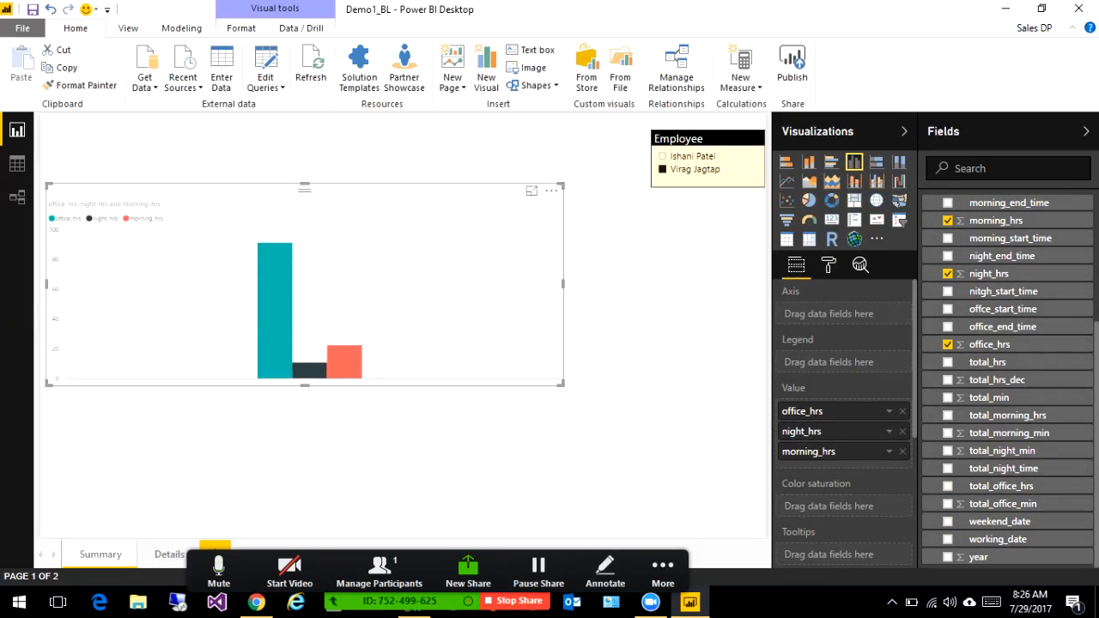
pyautogui.moveTo(304, 191); pyautogui.dragTo(298, 121)
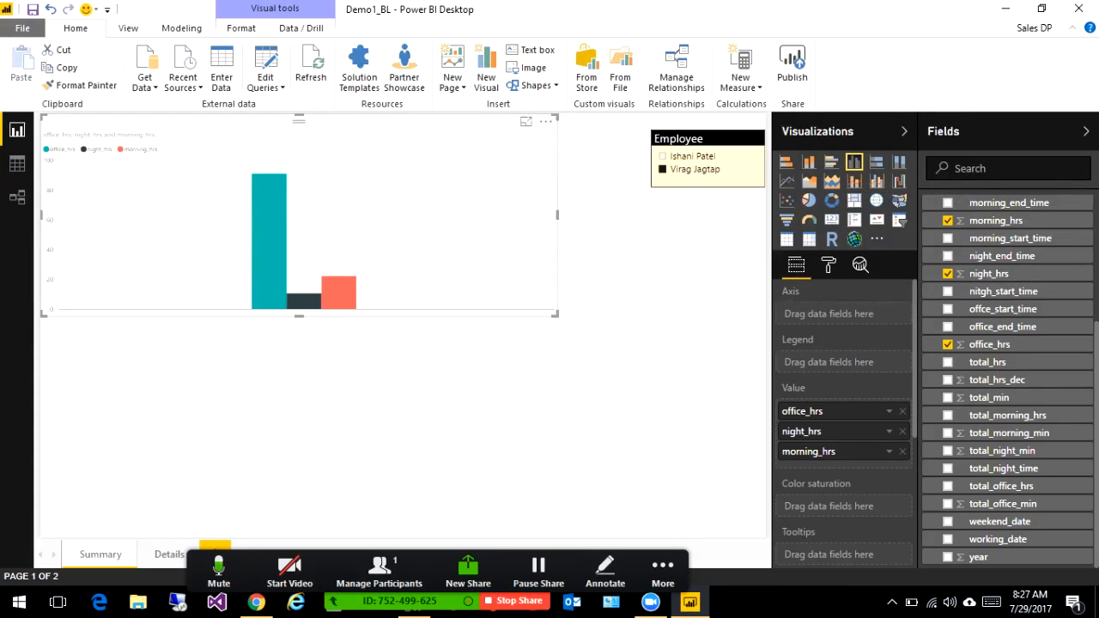
pyautogui.click(809, 162)
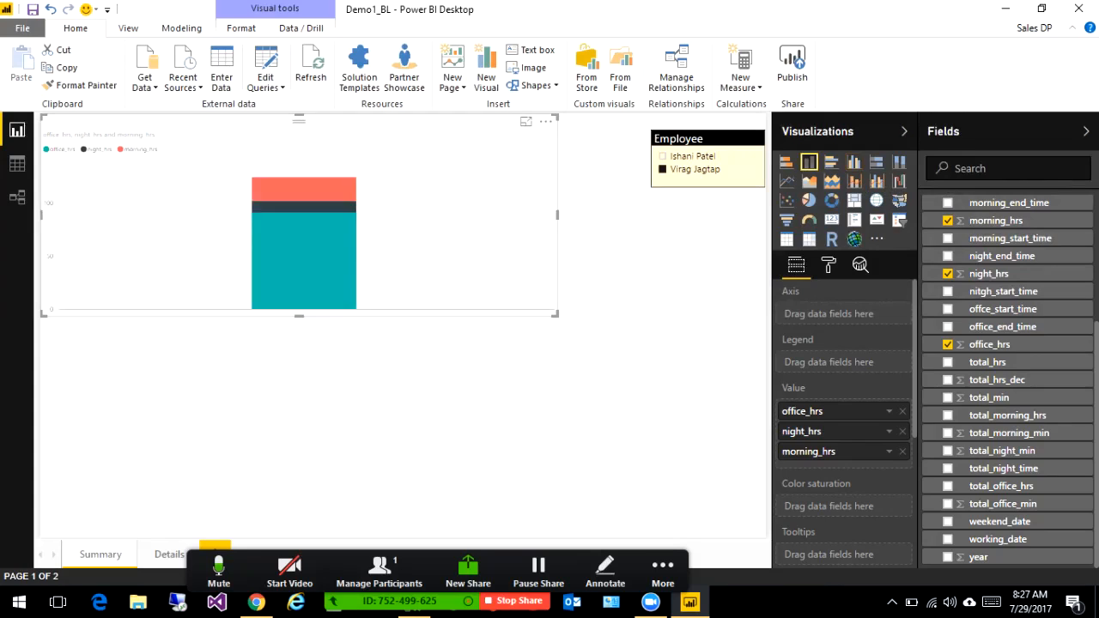
pyautogui.click(854, 161)
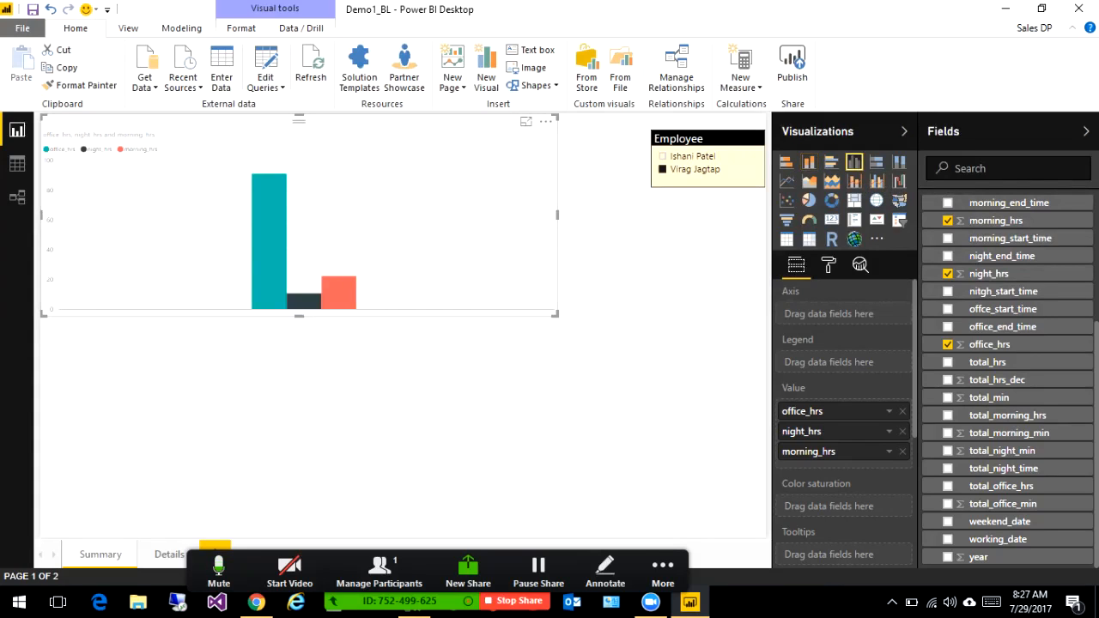
# Put working_date on the chart's axis as plain dates instead of a date hierarchy, and change the chart to stacked columns
pyautogui.moveTo(998, 539); pyautogui.dragTo(846, 313)
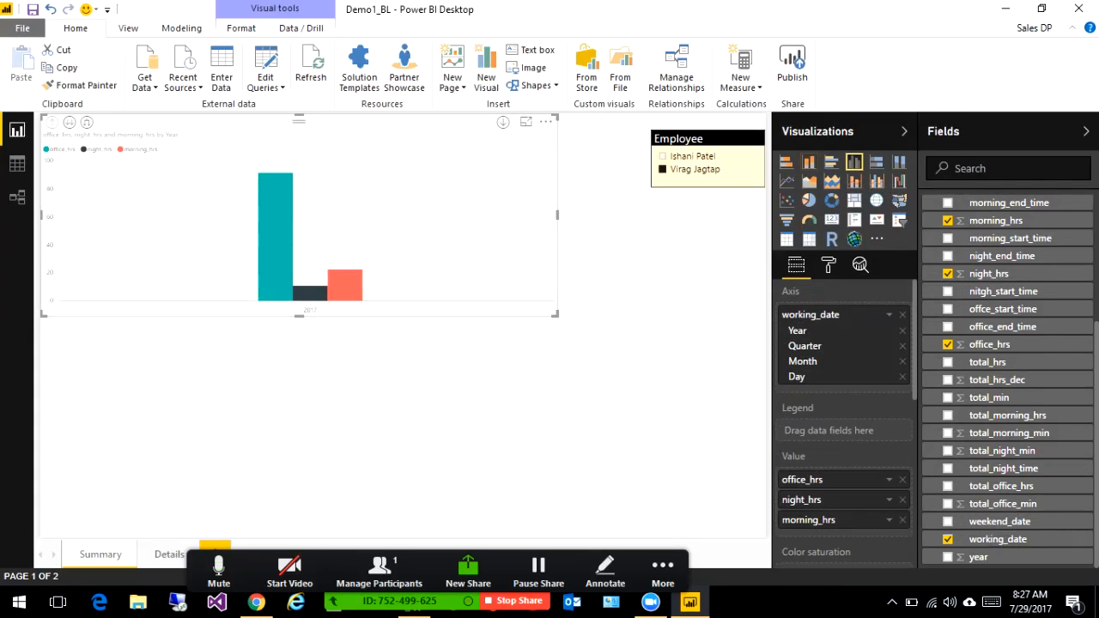
pyautogui.click(889, 314)
pyautogui.click(945, 362)
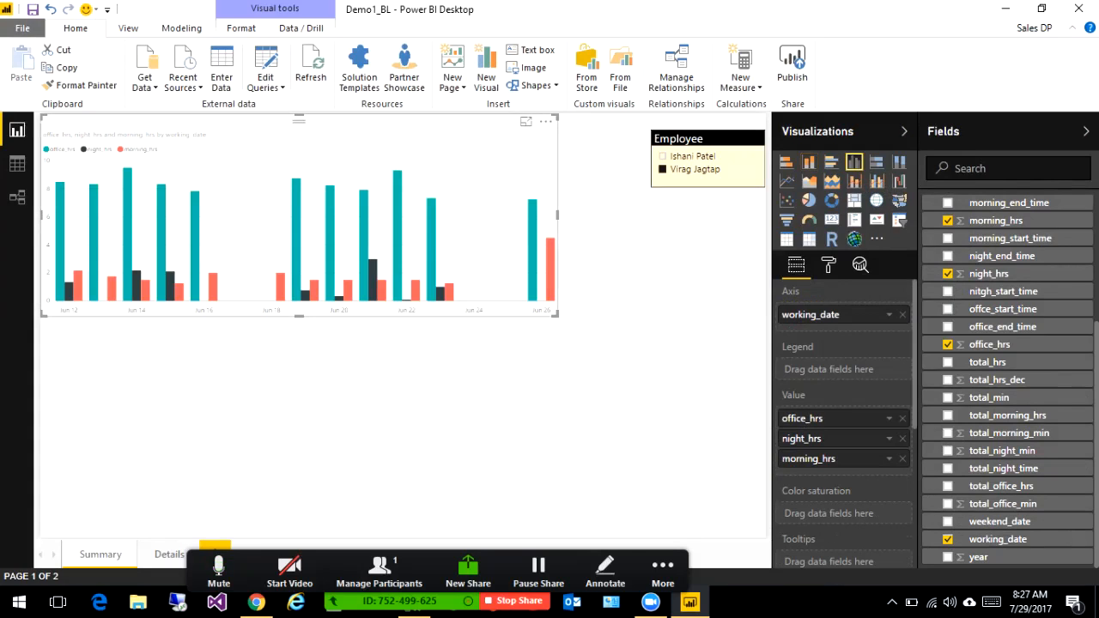
pyautogui.click(809, 161)
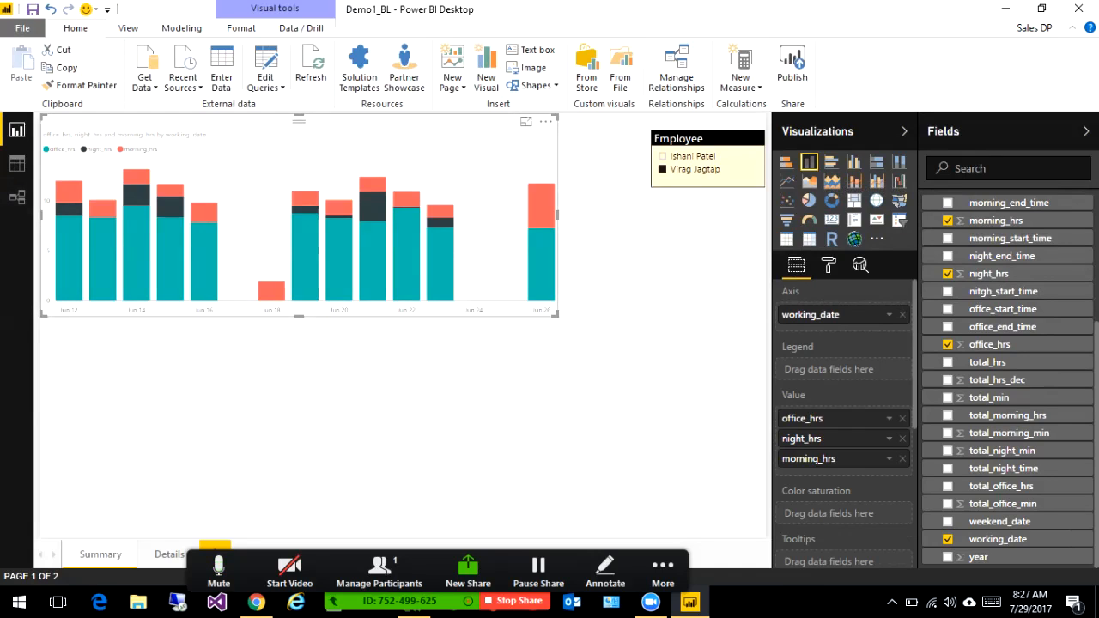
# Set the chart's X-axis type to Categorical and widen the chart almost to the Employee slicer
pyautogui.click(829, 265)
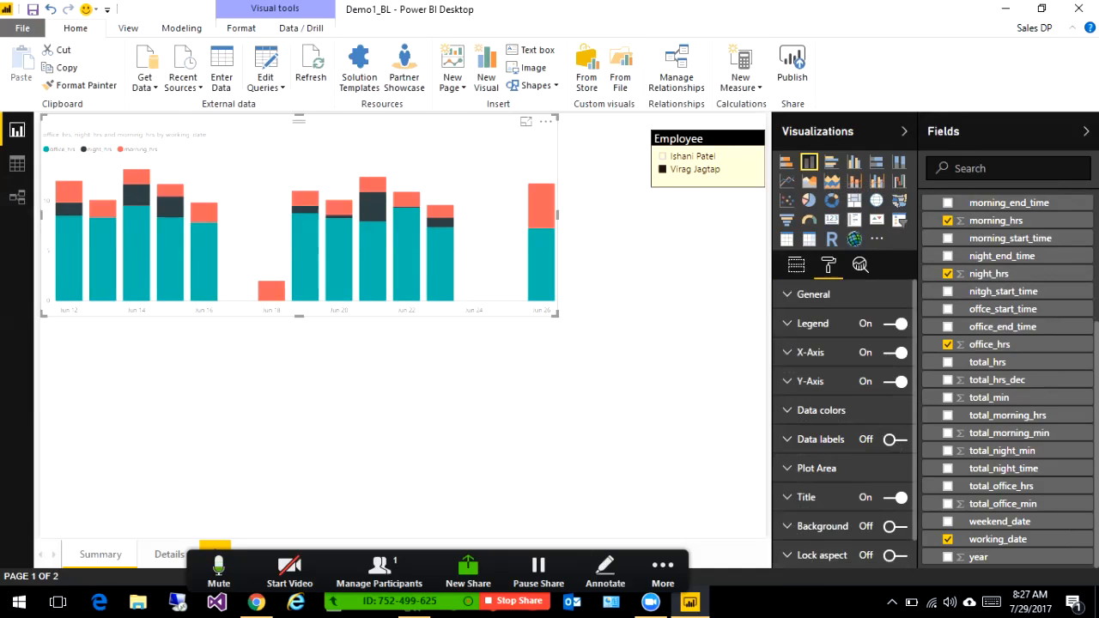
pyautogui.click(789, 323)
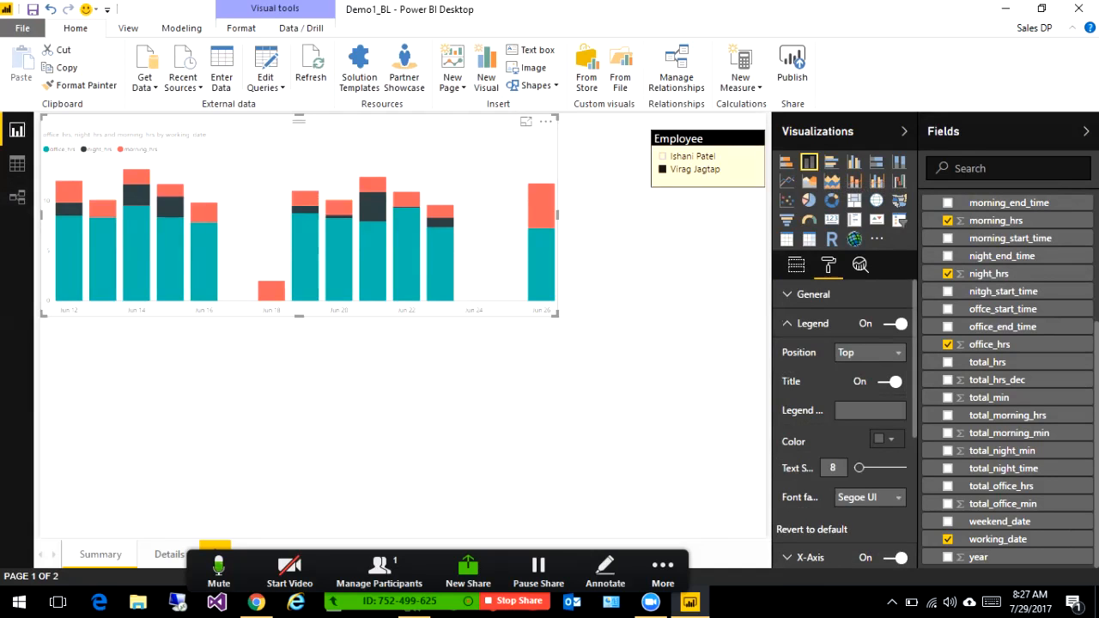
pyautogui.click(788, 324)
pyautogui.click(788, 352)
pyautogui.click(870, 381)
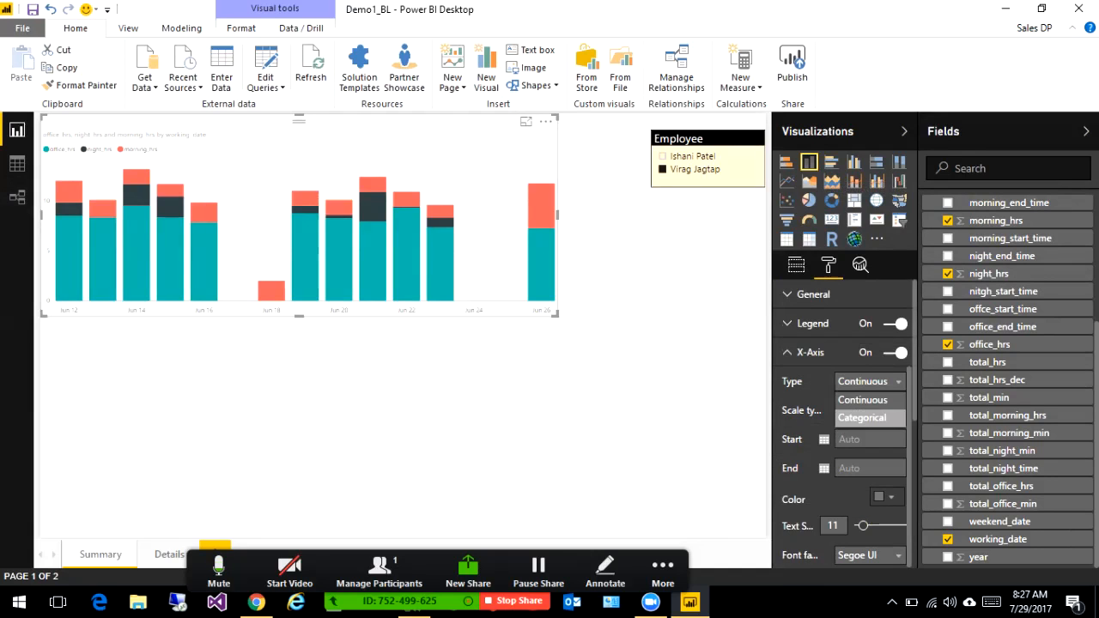
pyautogui.click(867, 418)
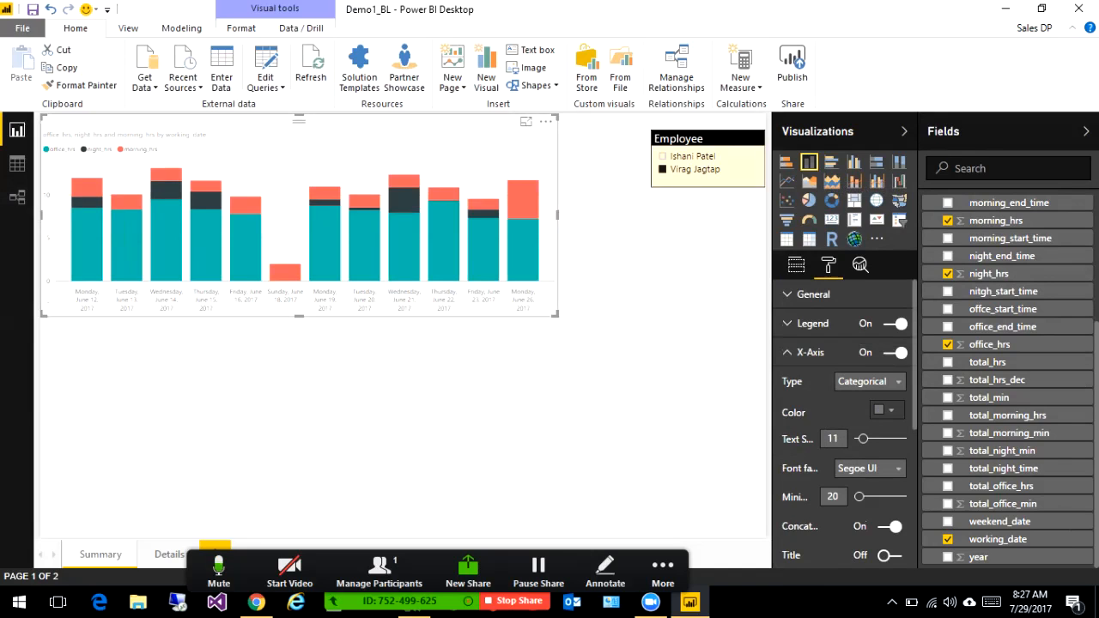
pyautogui.moveTo(558, 215); pyautogui.dragTo(634, 214)
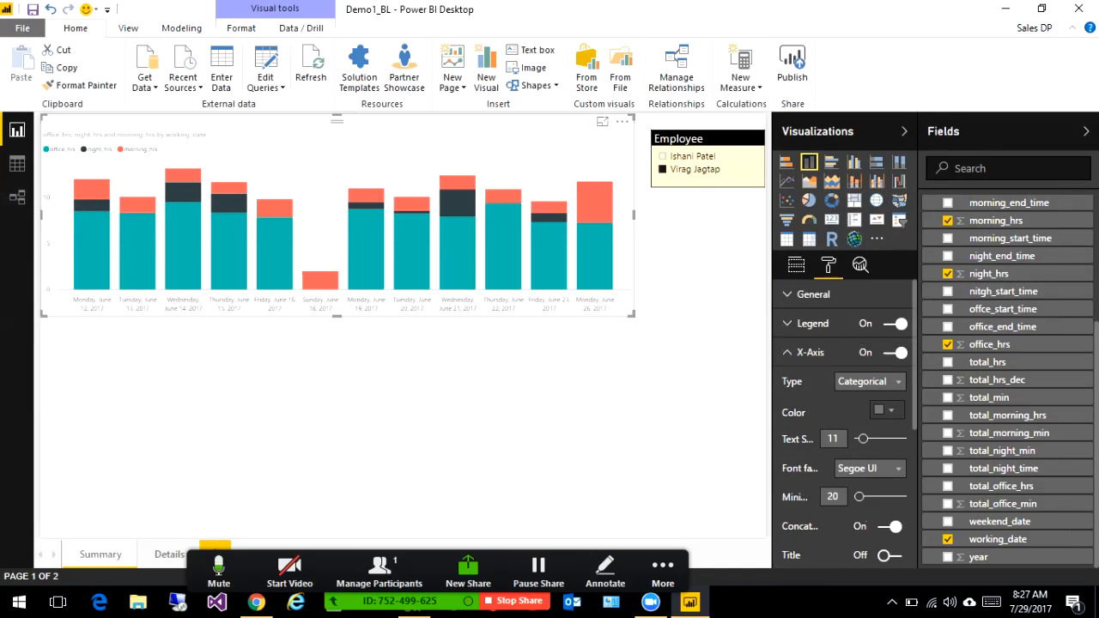
# Turn the chart's legend off and back on
pyautogui.click(788, 353)
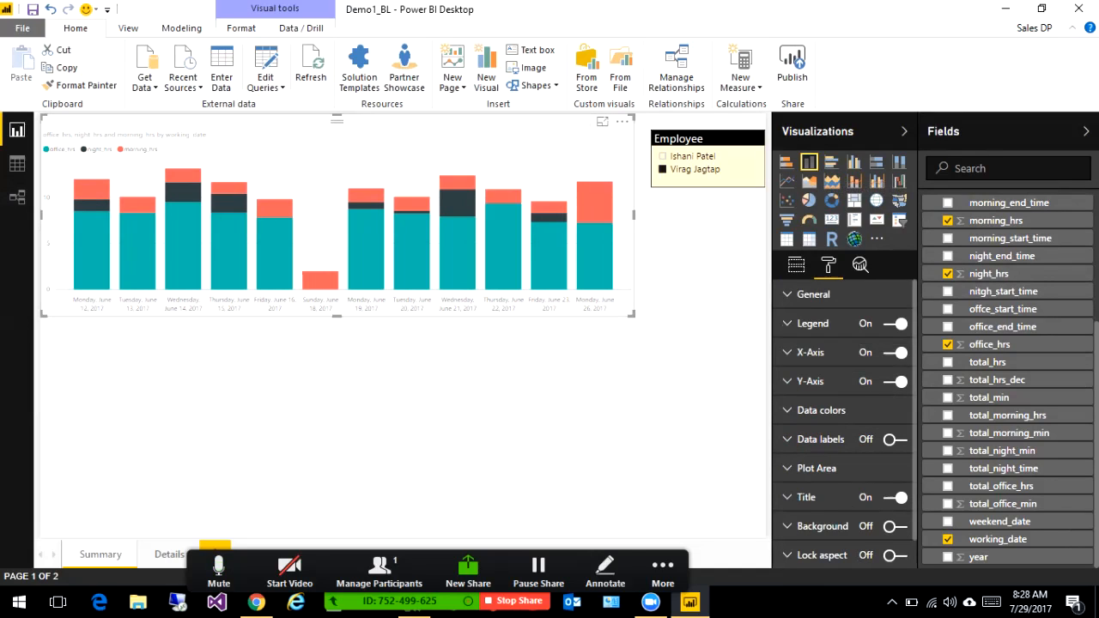
pyautogui.click(896, 324)
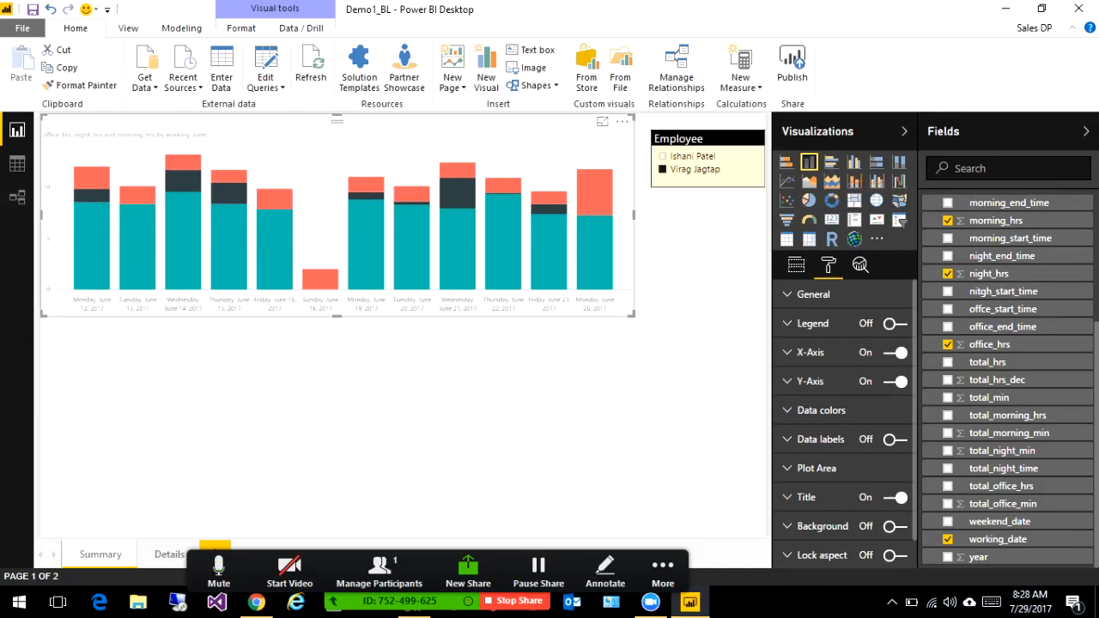
pyautogui.click(896, 324)
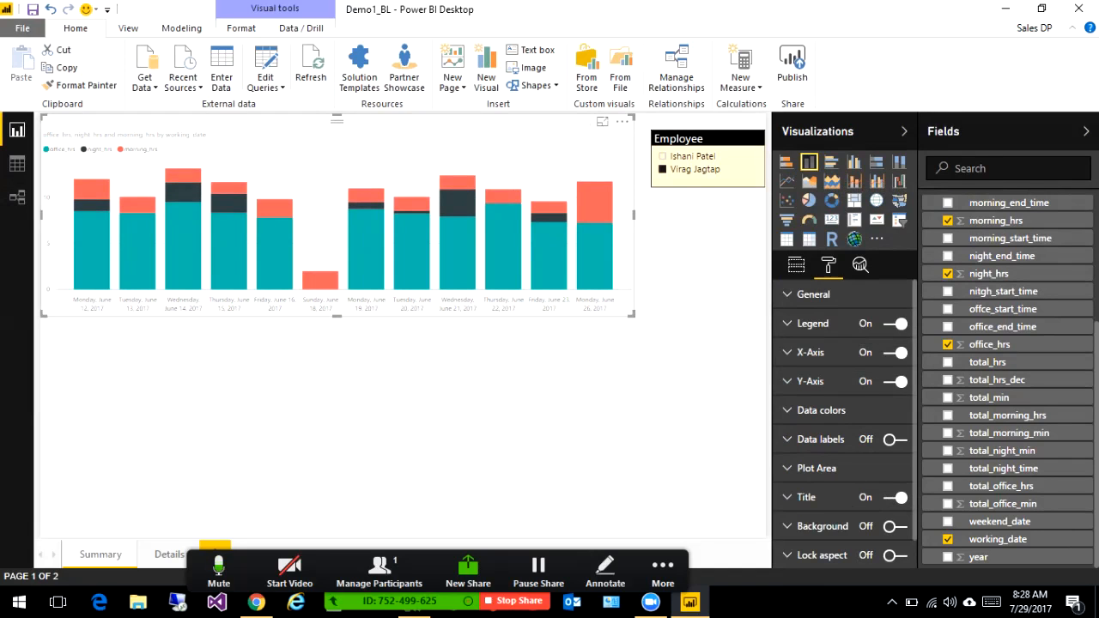
# Change the chart's title text to "Working Hours"
pyautogui.click(806, 498)
pyautogui.scroll(-3, 844, 430)
pyautogui.moveTo(839, 320); pyautogui.dragTo(907, 320)
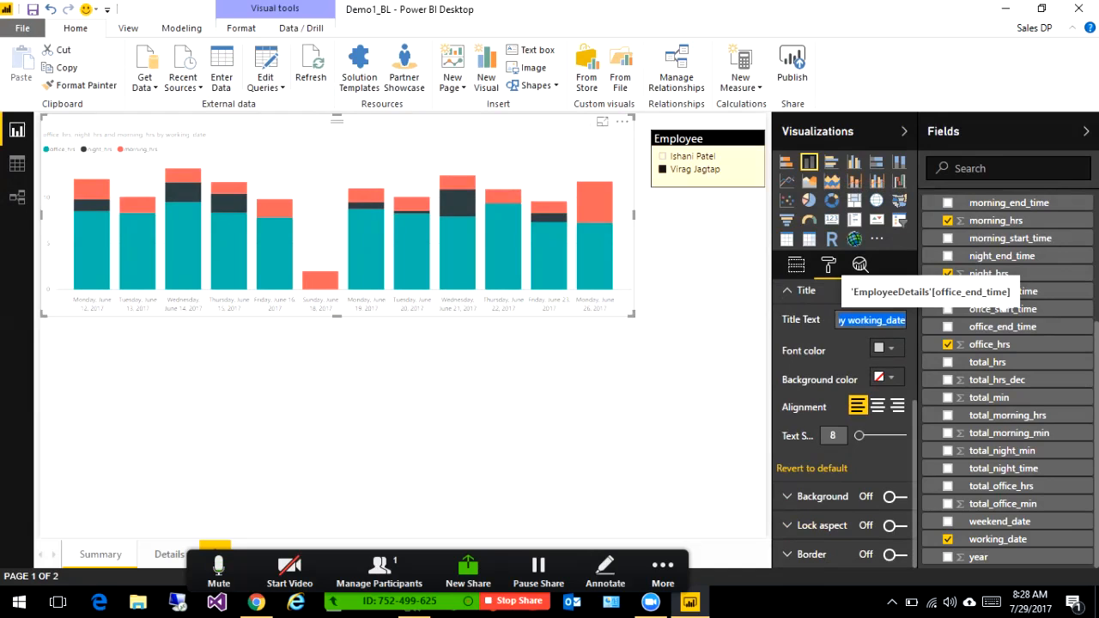
pyautogui.write('Working Hours')
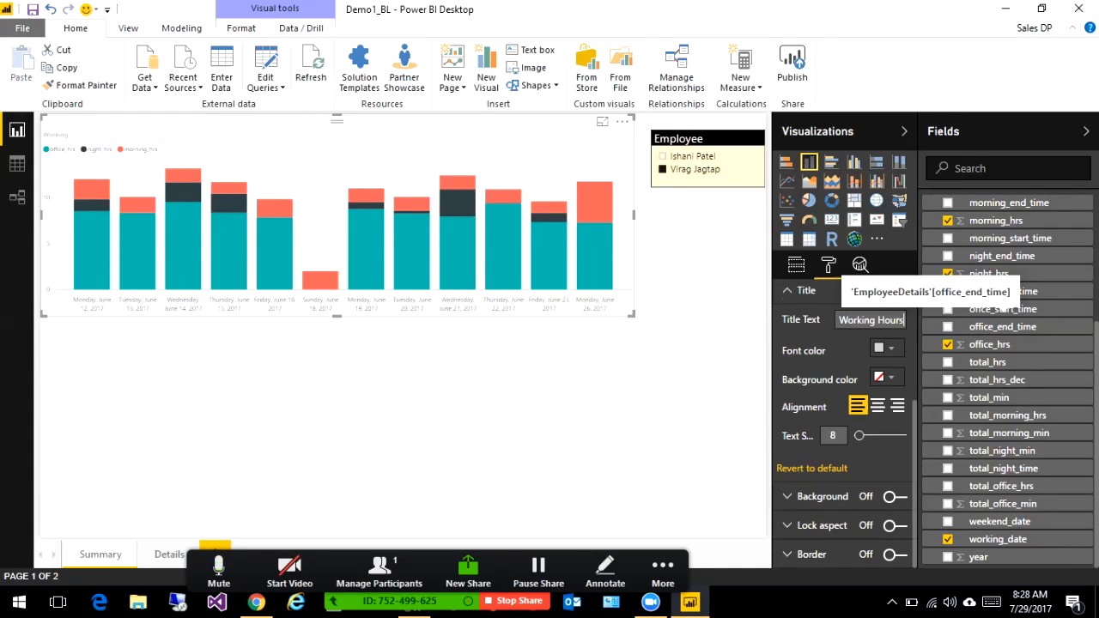
# Format the chart's title with a white font, a black background and a text size of 15
pyautogui.click(891, 349)
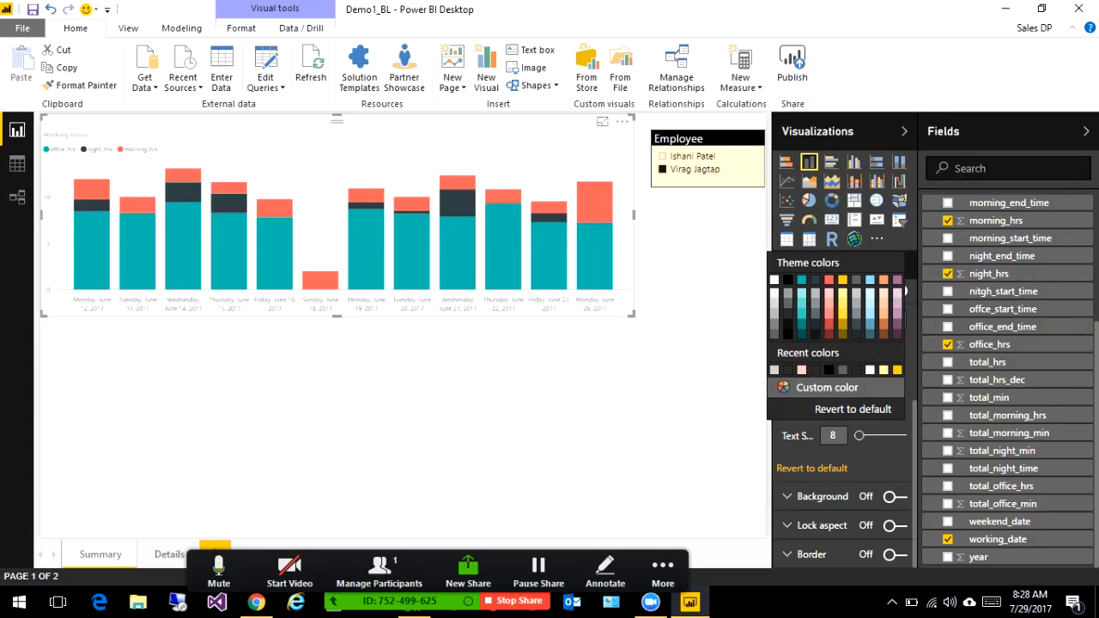
pyautogui.click(774, 280)
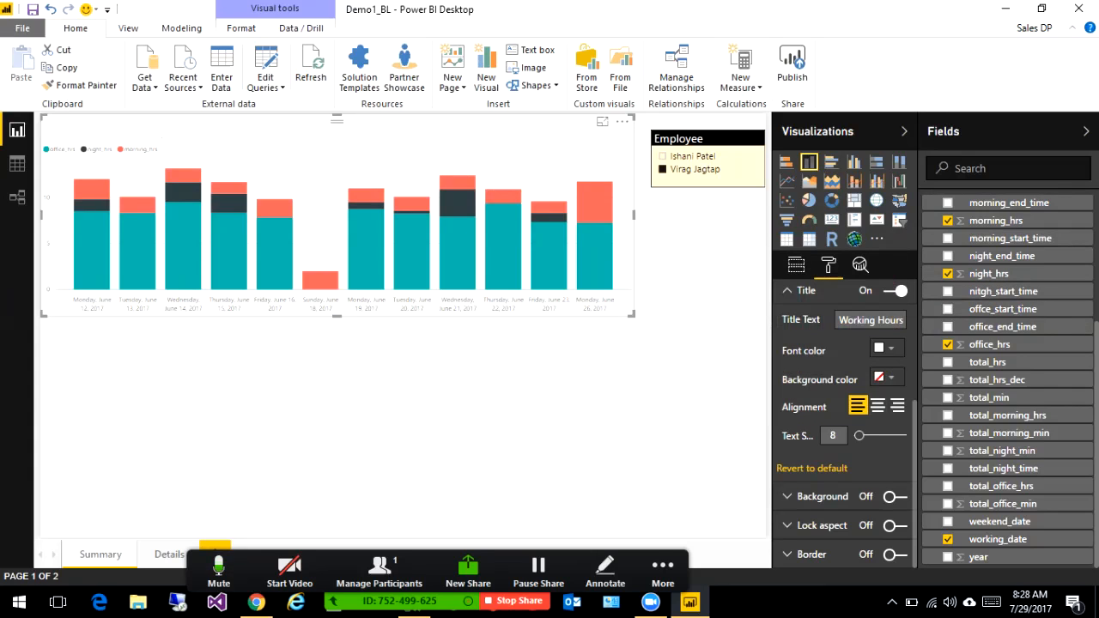
pyautogui.click(891, 349)
pyautogui.click(856, 316)
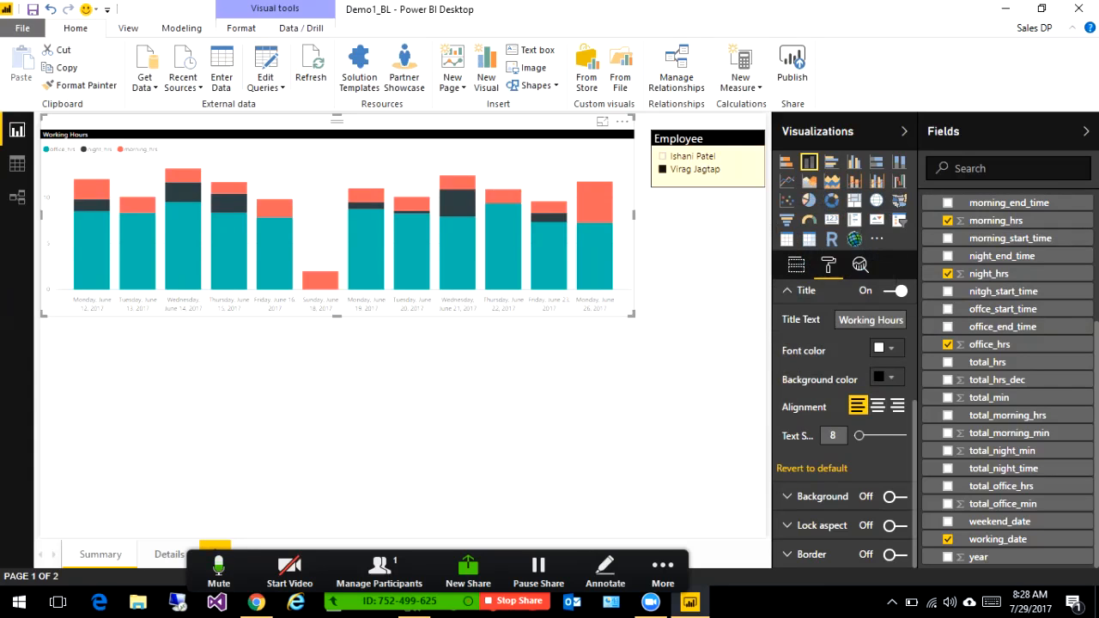
pyautogui.write('15')
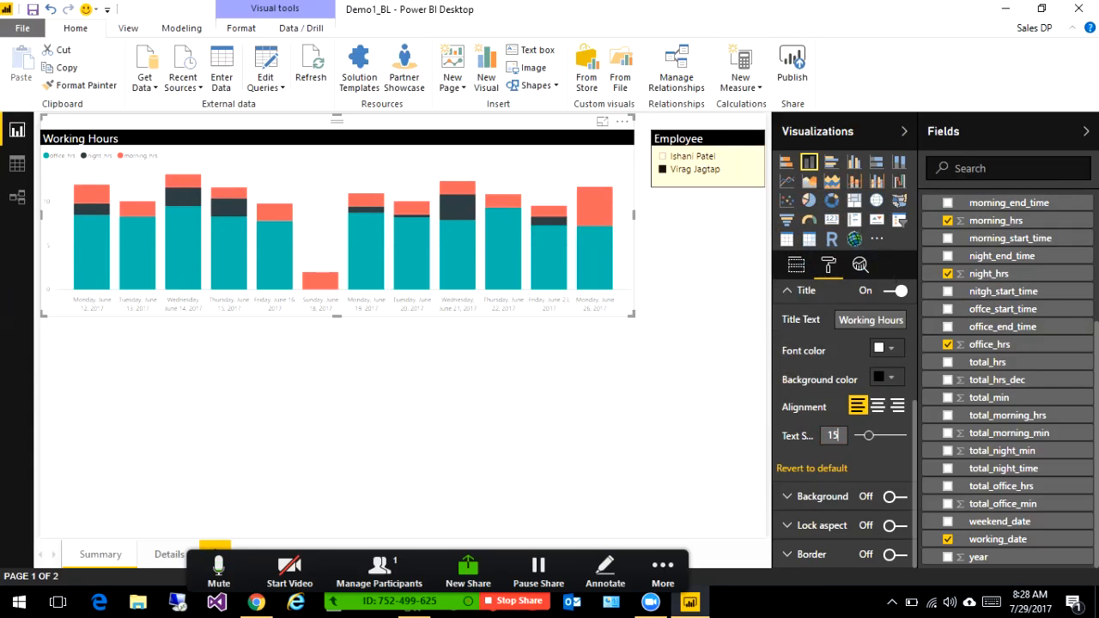
# Stretch the chart to the bottom of the page and adjust its right edge with gridlines and snapping to grid turned on
pyautogui.moveTo(337, 316); pyautogui.dragTo(337, 537)
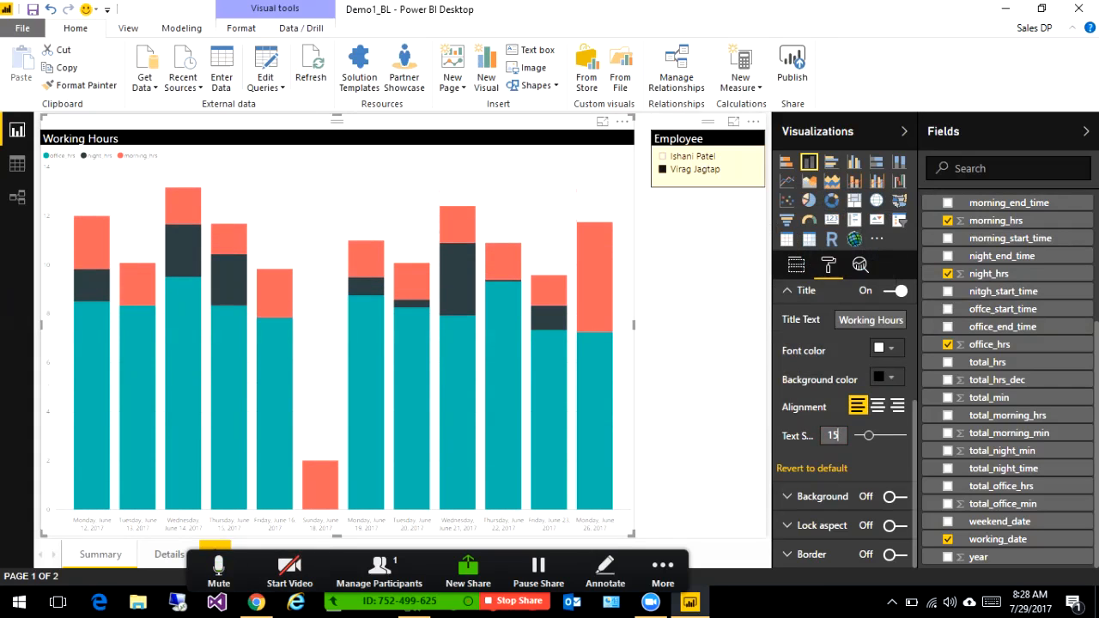
pyautogui.click(128, 28)
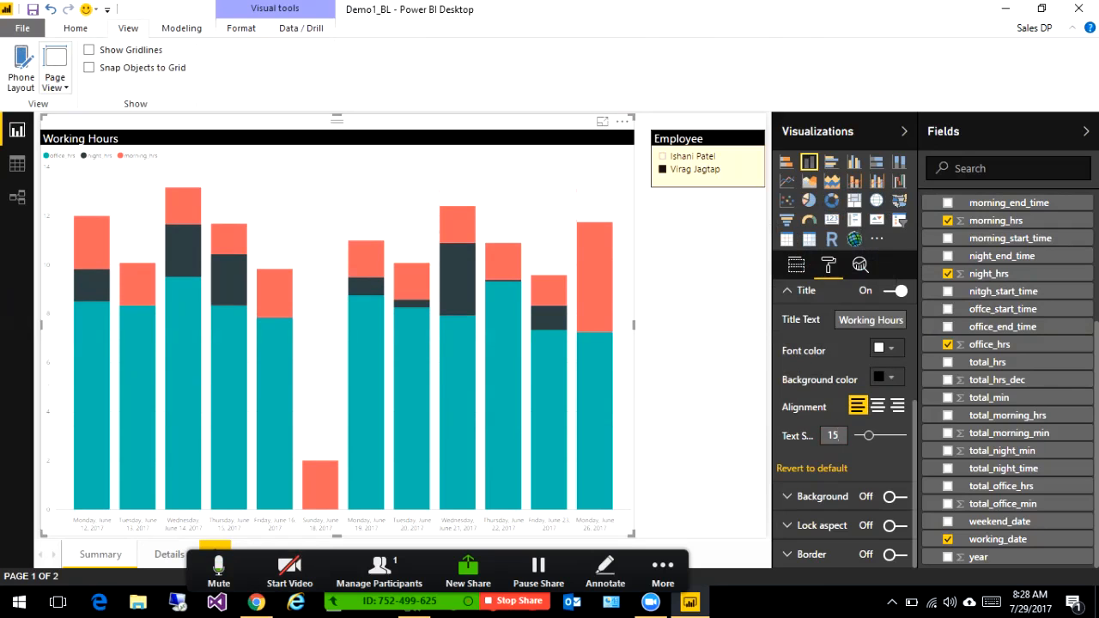
pyautogui.click(89, 67)
pyautogui.click(90, 50)
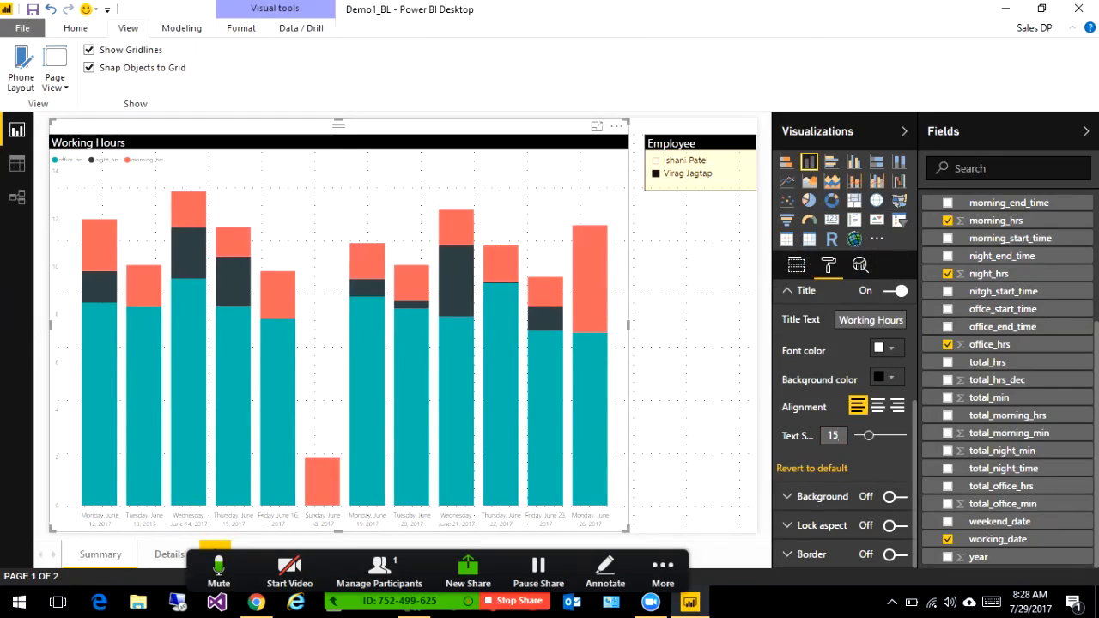
pyautogui.moveTo(629, 326); pyautogui.dragTo(633, 326)
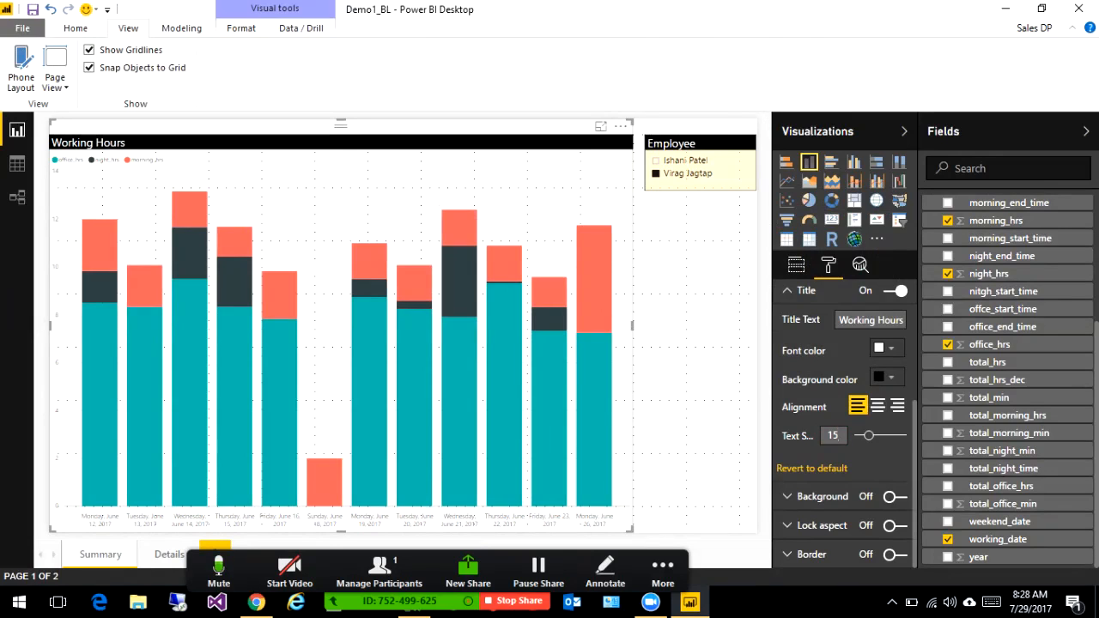
# Examine the employee slicer's title, items, header and general format settings
pyautogui.click(700, 176)
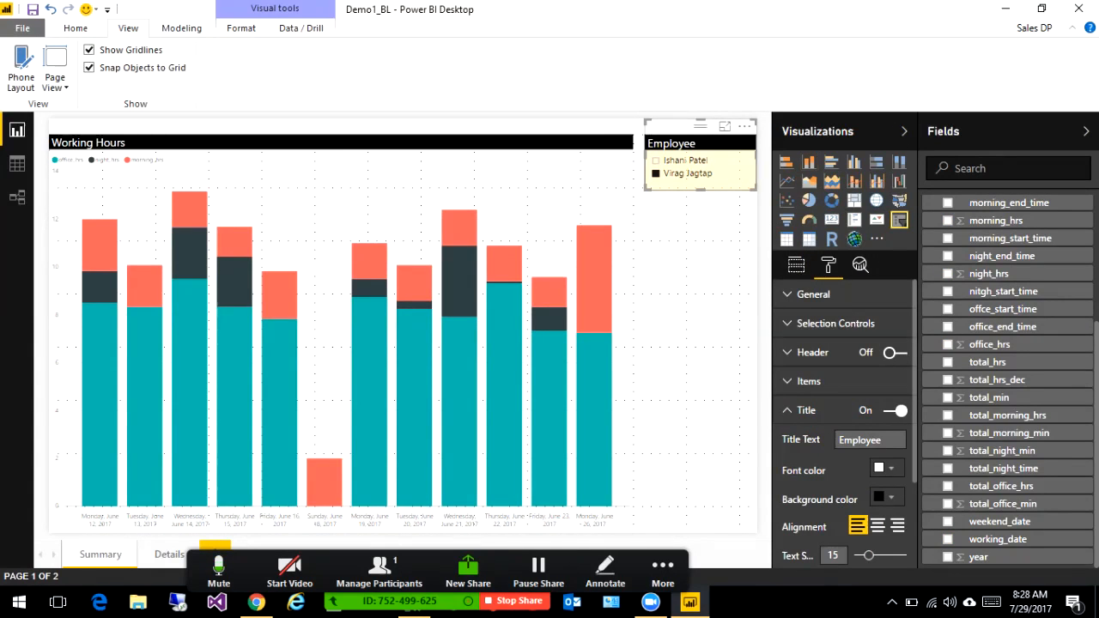
pyautogui.scroll(-3, 846, 413)
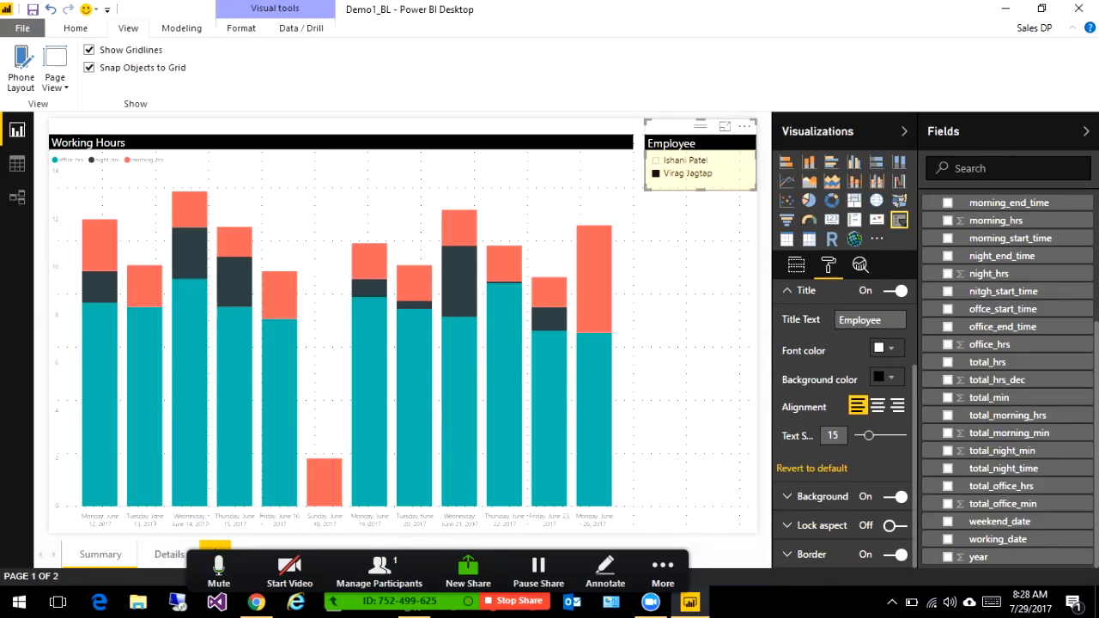
pyautogui.scroll(3, 845, 412)
pyautogui.click(809, 381)
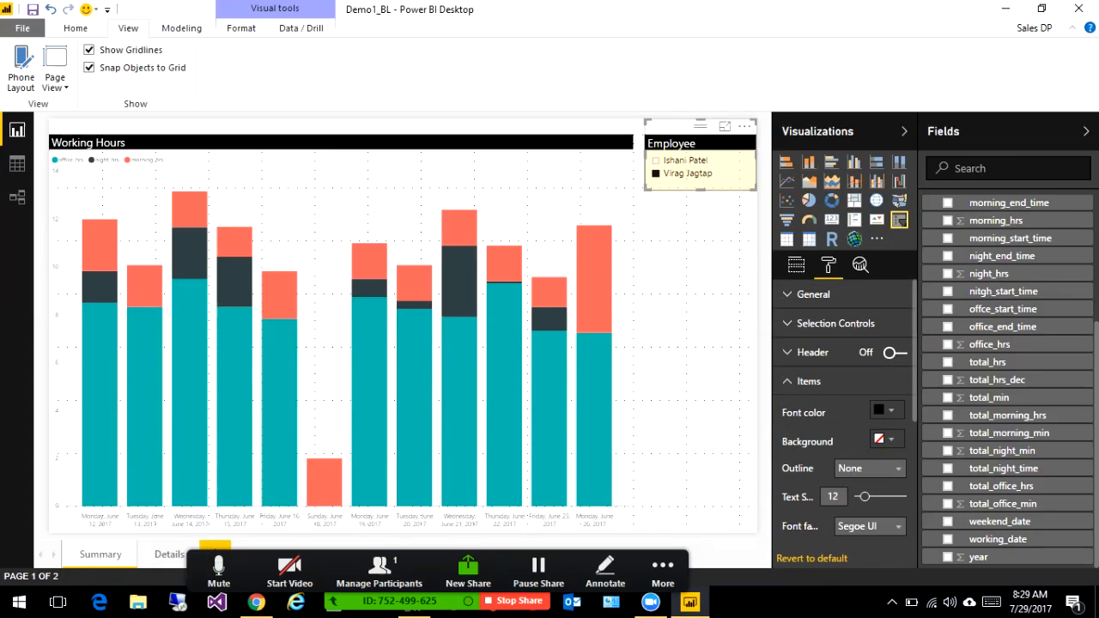
pyautogui.click(812, 352)
pyautogui.click(812, 353)
pyautogui.scroll(-3, 845, 421)
pyautogui.scroll(3, 845, 421)
pyautogui.scroll(-3, 845, 421)
pyautogui.scroll(-1, 845, 421)
pyautogui.scroll(4, 845, 420)
pyautogui.click(812, 294)
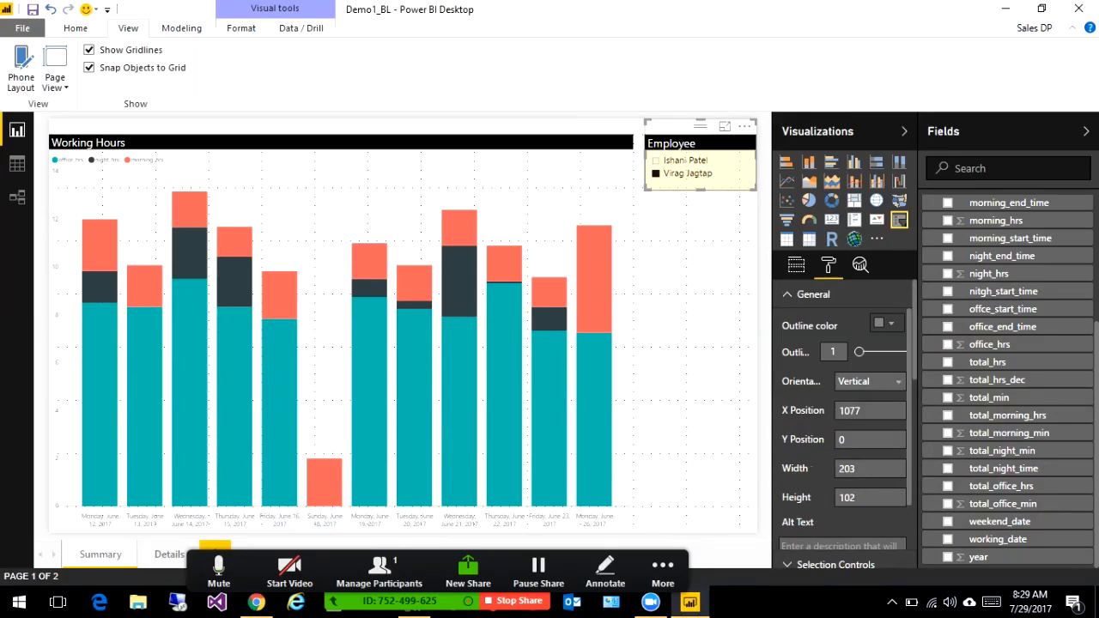
# Clear the employee selection in the slicer and turn off the slicer's background
pyautogui.click(687, 173)
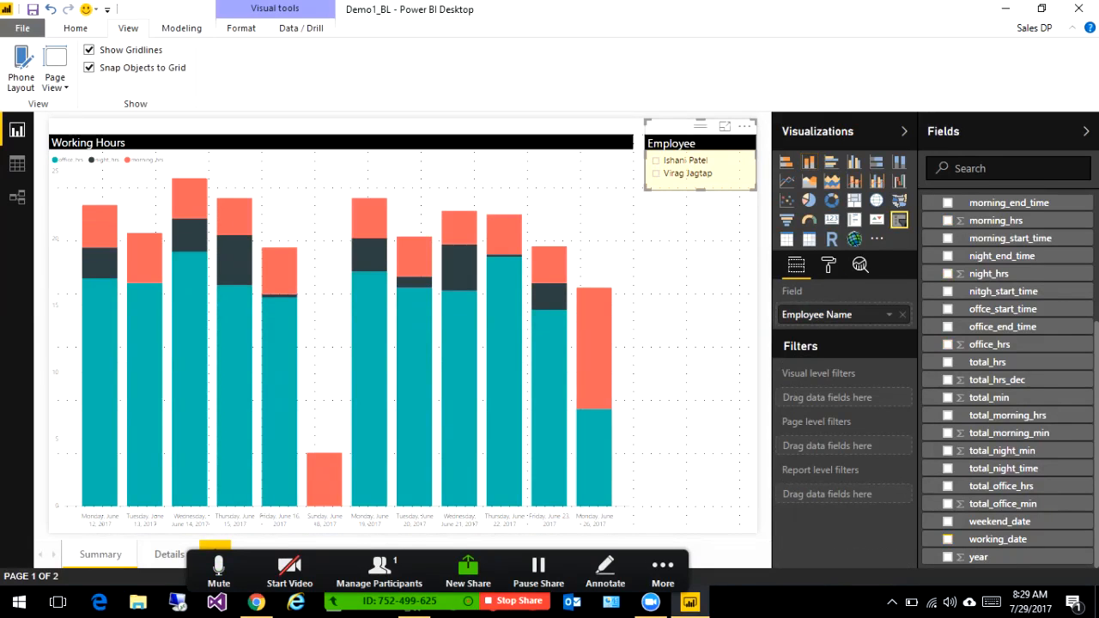
pyautogui.click(828, 266)
pyautogui.click(788, 353)
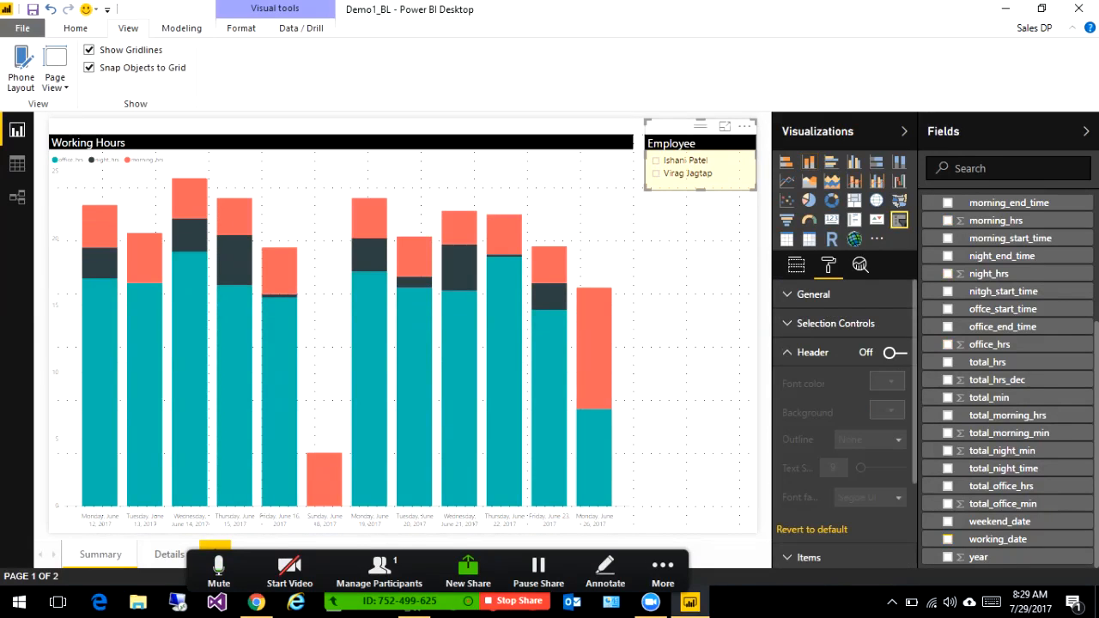
pyautogui.click(787, 353)
pyautogui.click(787, 324)
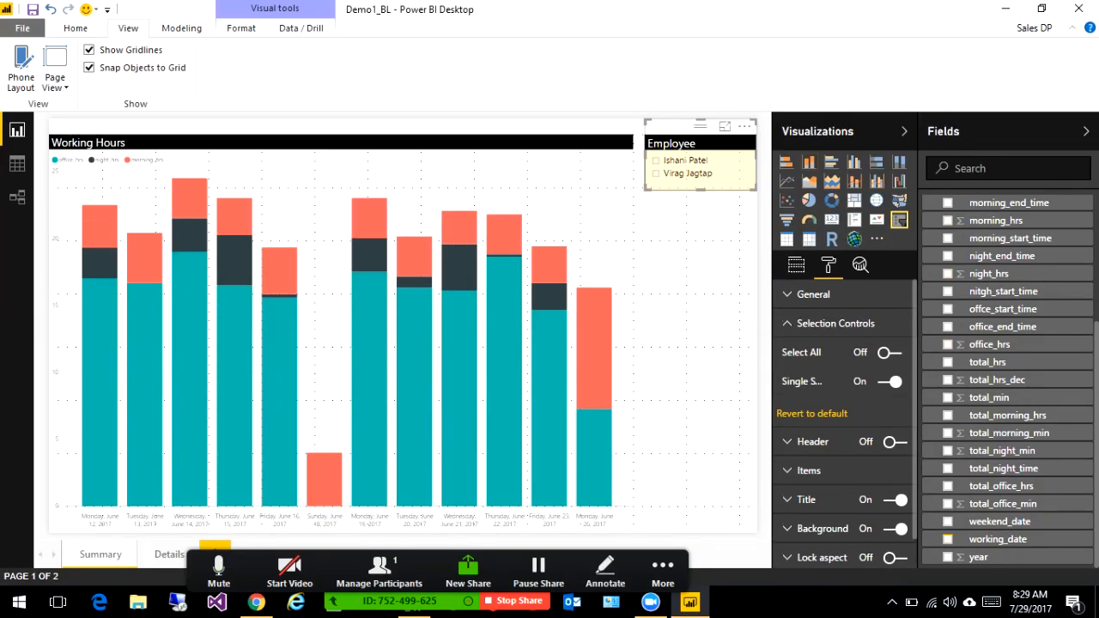
pyautogui.click(787, 324)
pyautogui.click(788, 411)
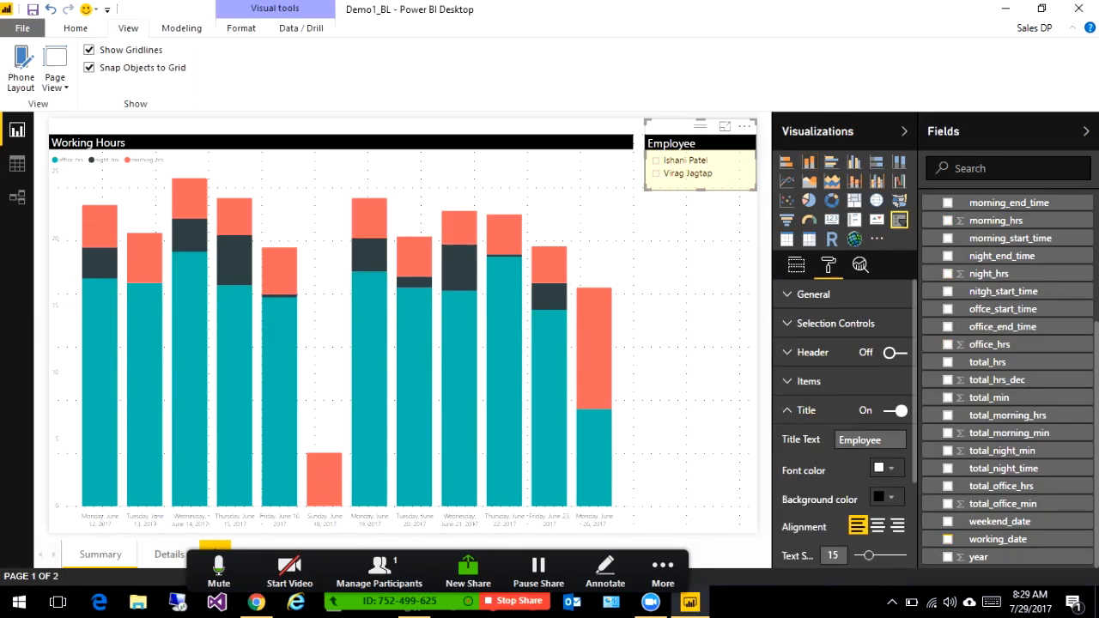
pyautogui.click(788, 411)
pyautogui.click(788, 438)
pyautogui.click(884, 468)
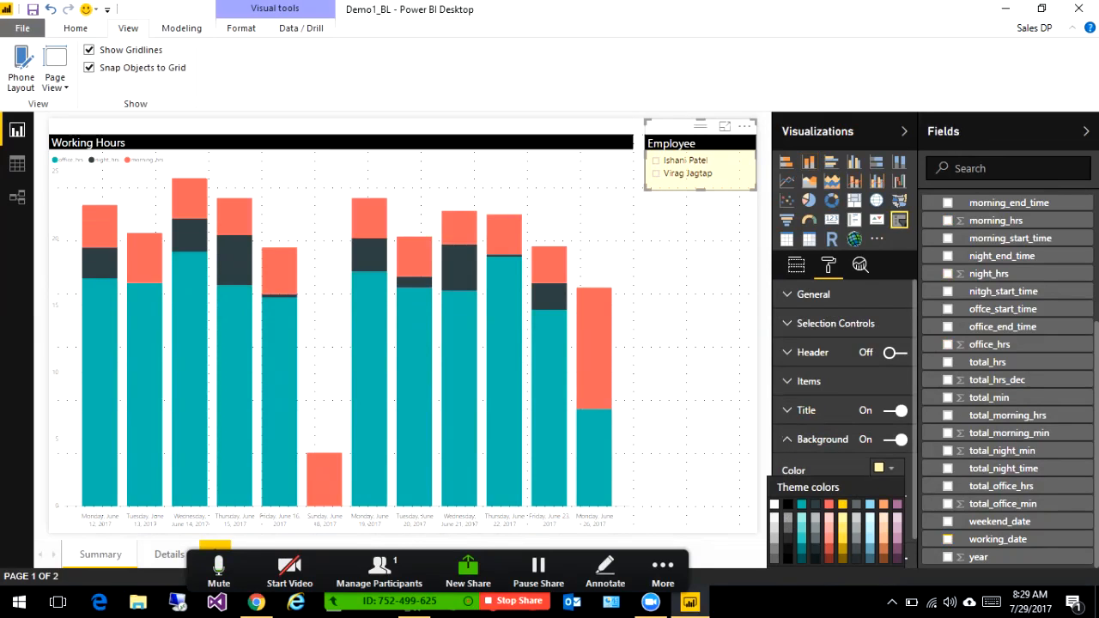
pyautogui.scroll(-1, 844, 413)
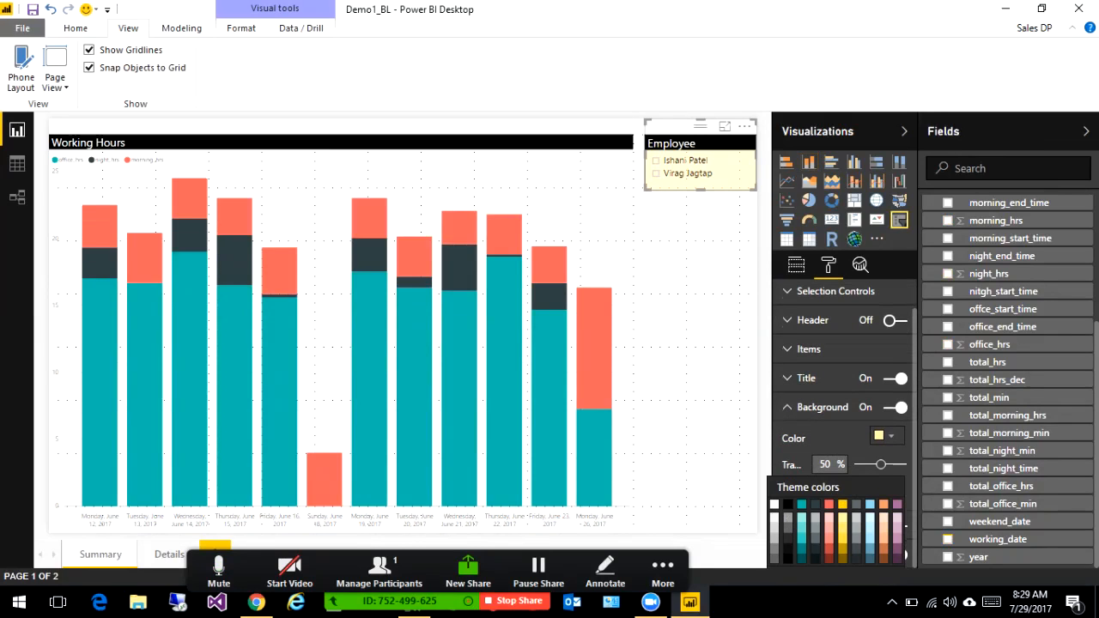
pyautogui.click(896, 408)
pyautogui.click(698, 343)
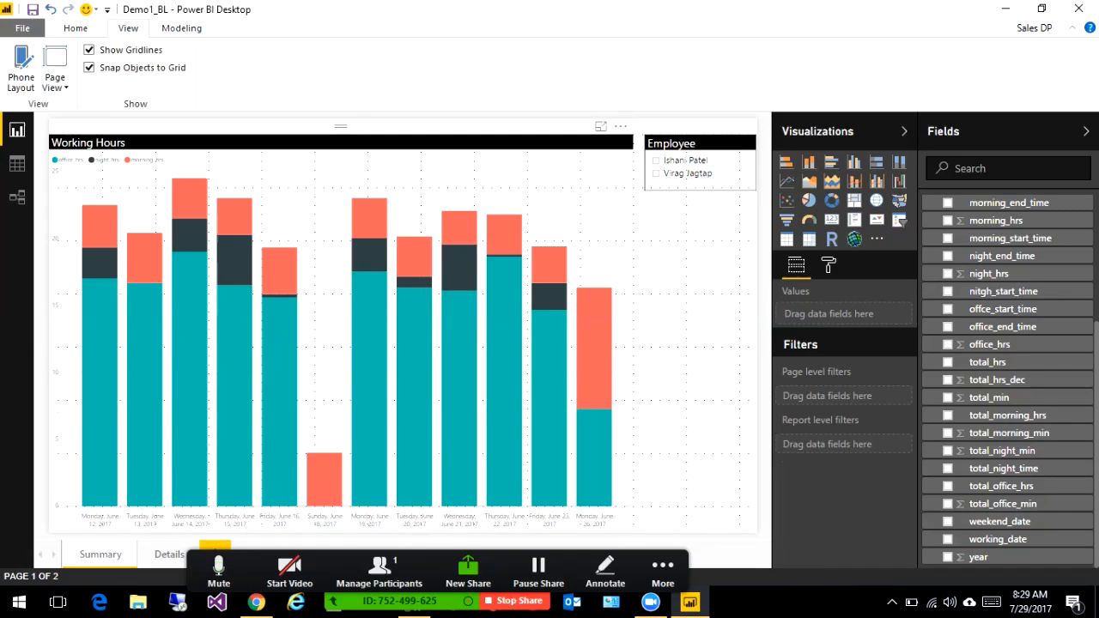
# Color the Working Hours chart's office_hrs purple, night_hrs a lighter purple and morning_hrs the palest purple
pyautogui.click(325, 326)
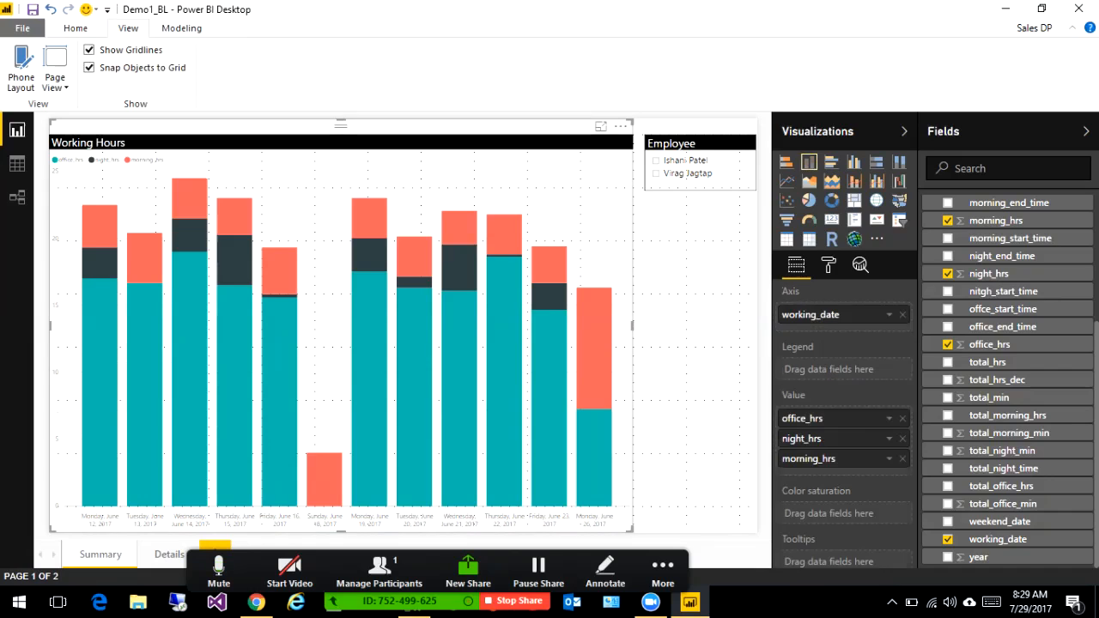
pyautogui.click(828, 265)
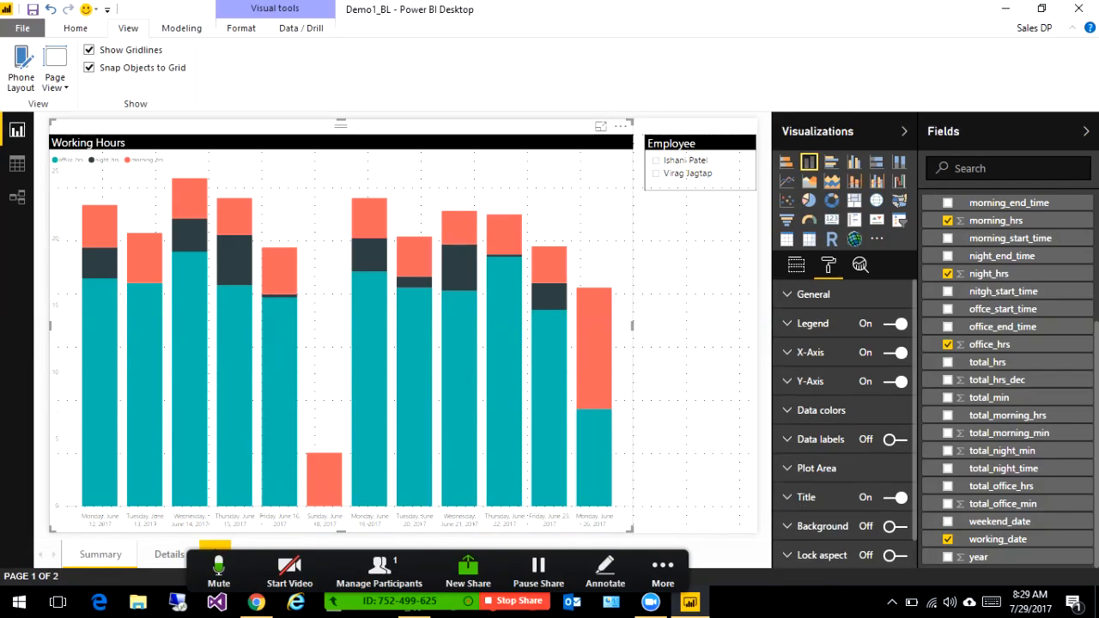
pyautogui.click(821, 411)
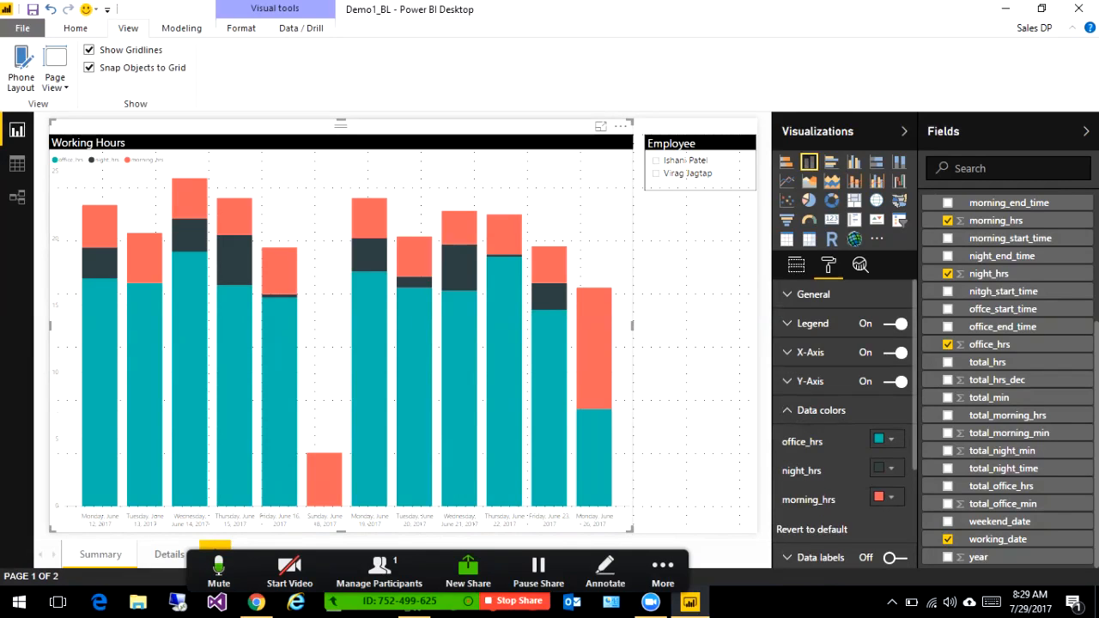
pyautogui.click(890, 440)
pyautogui.click(897, 474)
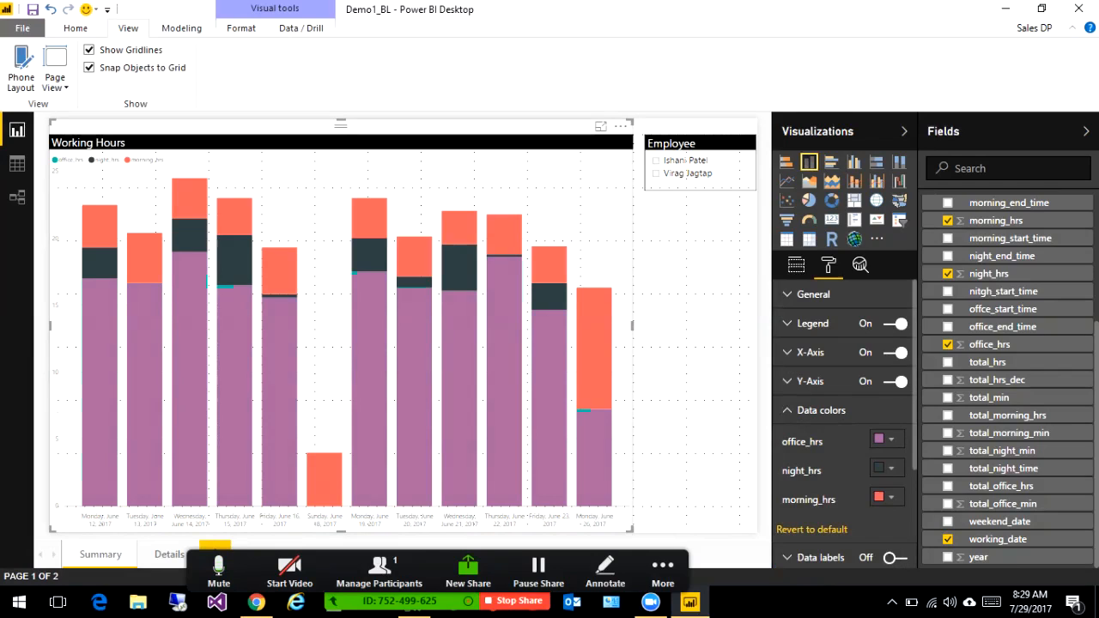
pyautogui.click(891, 469)
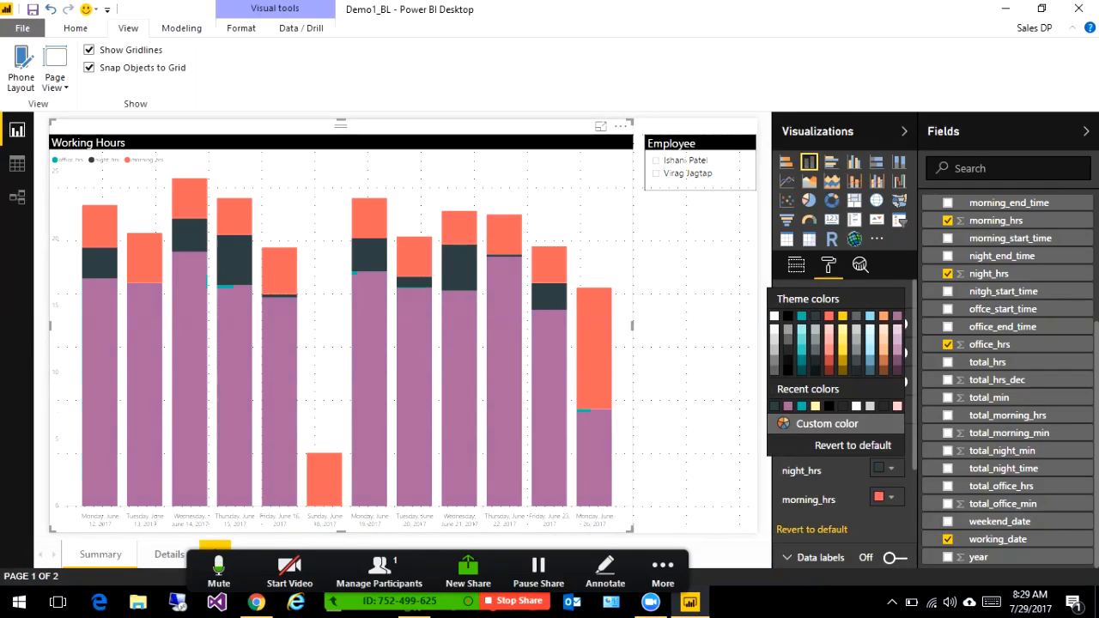
pyautogui.click(897, 350)
pyautogui.click(890, 498)
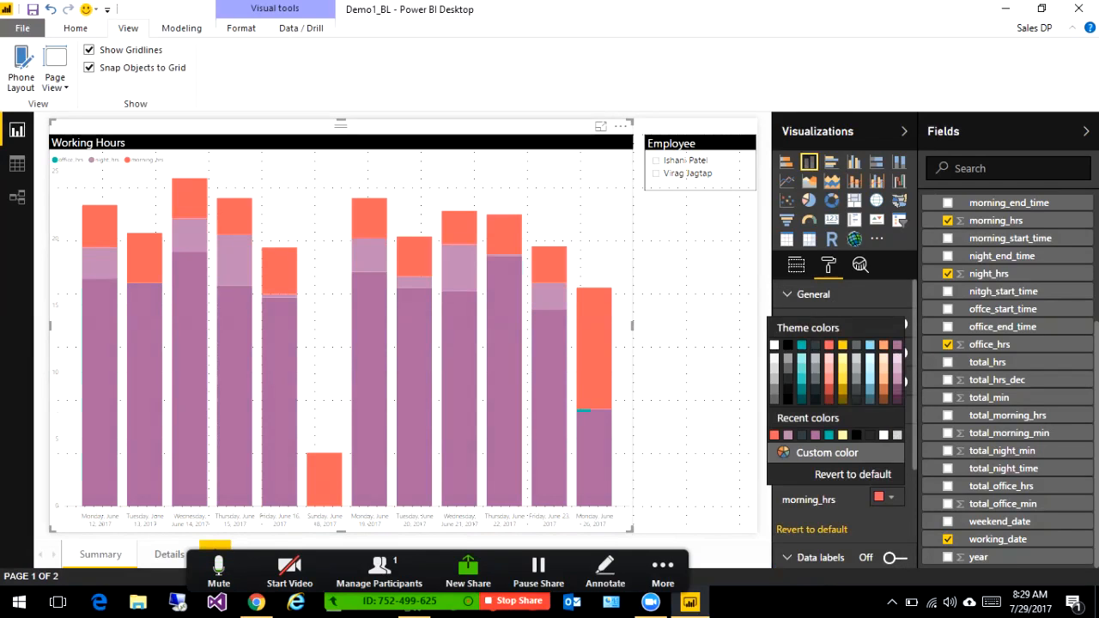
pyautogui.click(897, 359)
# Alternate the slicer between the two employees to check the recolored chart, ending on the second employee
pyautogui.click(656, 174)
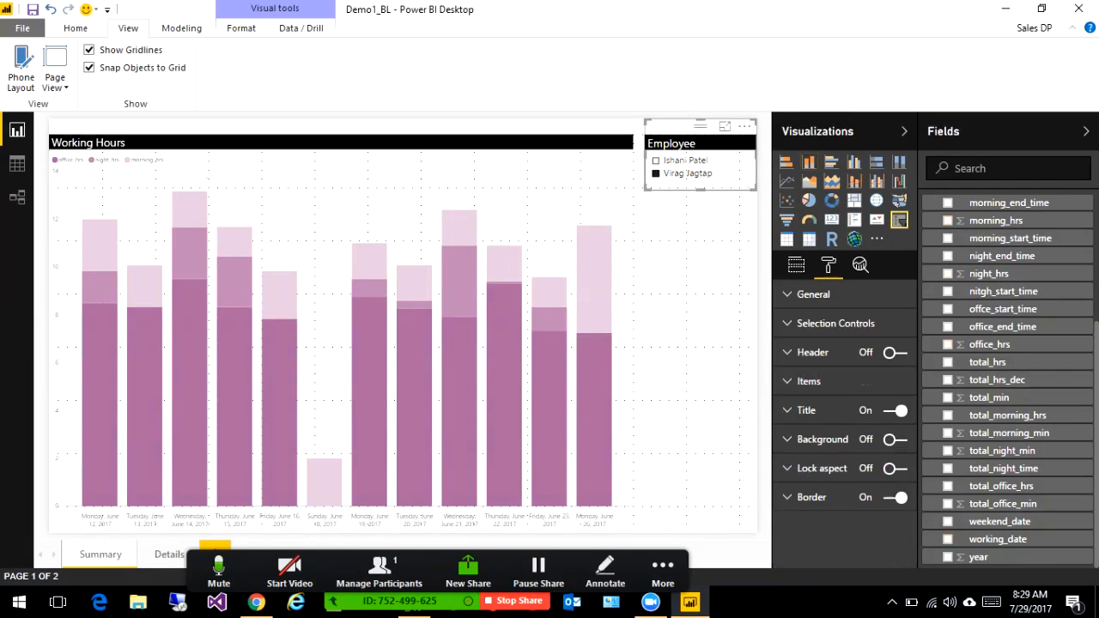
pyautogui.click(656, 160)
pyautogui.click(656, 173)
pyautogui.click(656, 161)
pyautogui.click(656, 173)
pyautogui.click(656, 160)
pyautogui.click(656, 173)
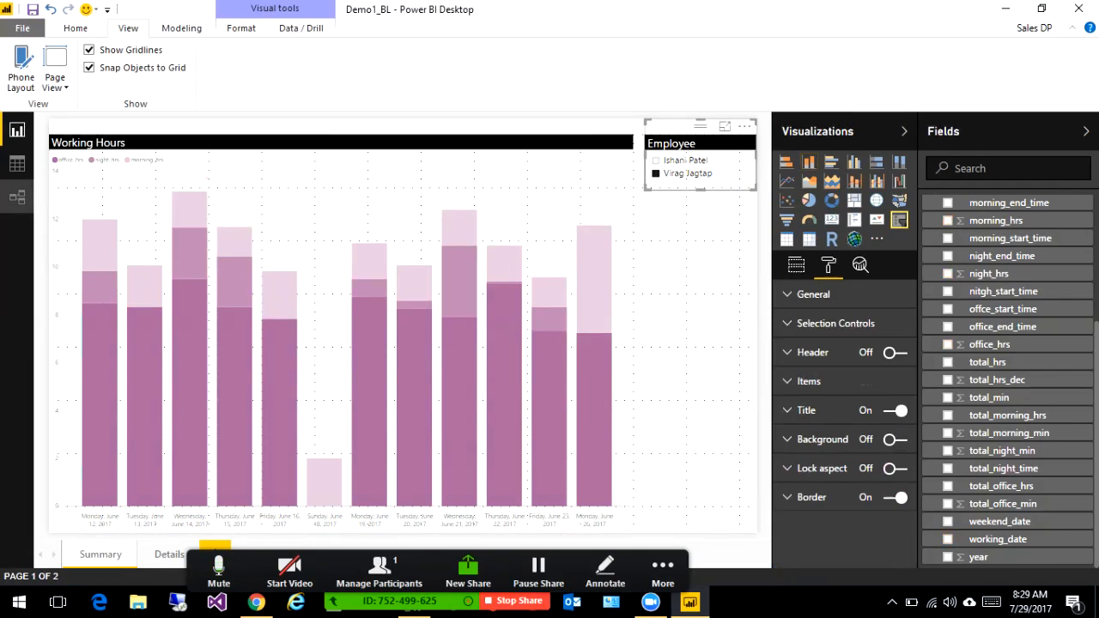
# Turn on data labels for the Working Hours chart
pyautogui.click(17, 196)
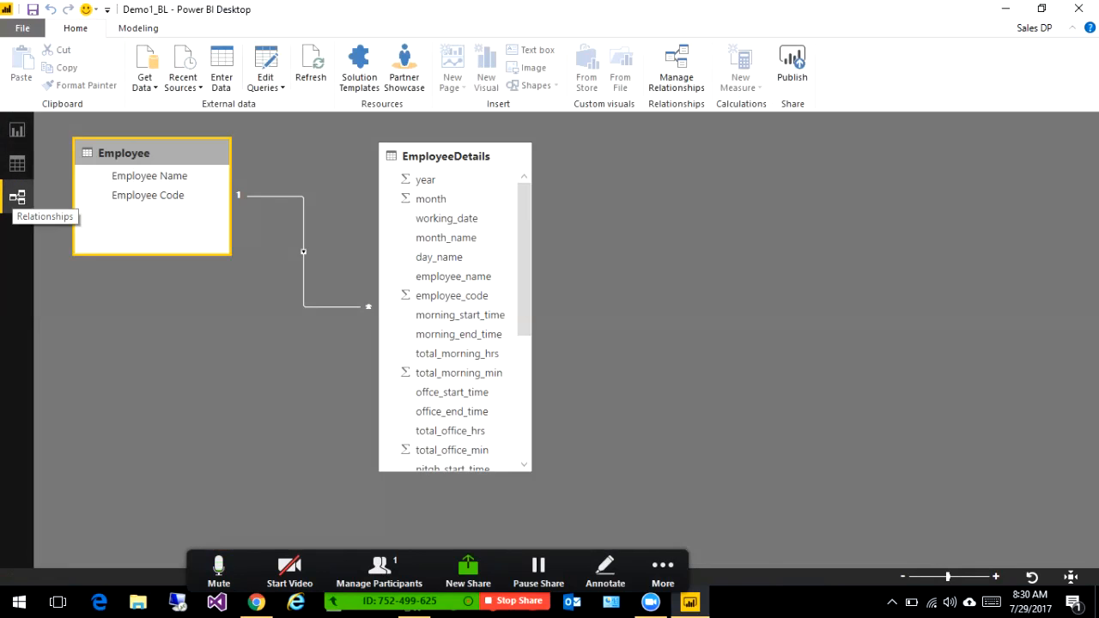
pyautogui.click(17, 129)
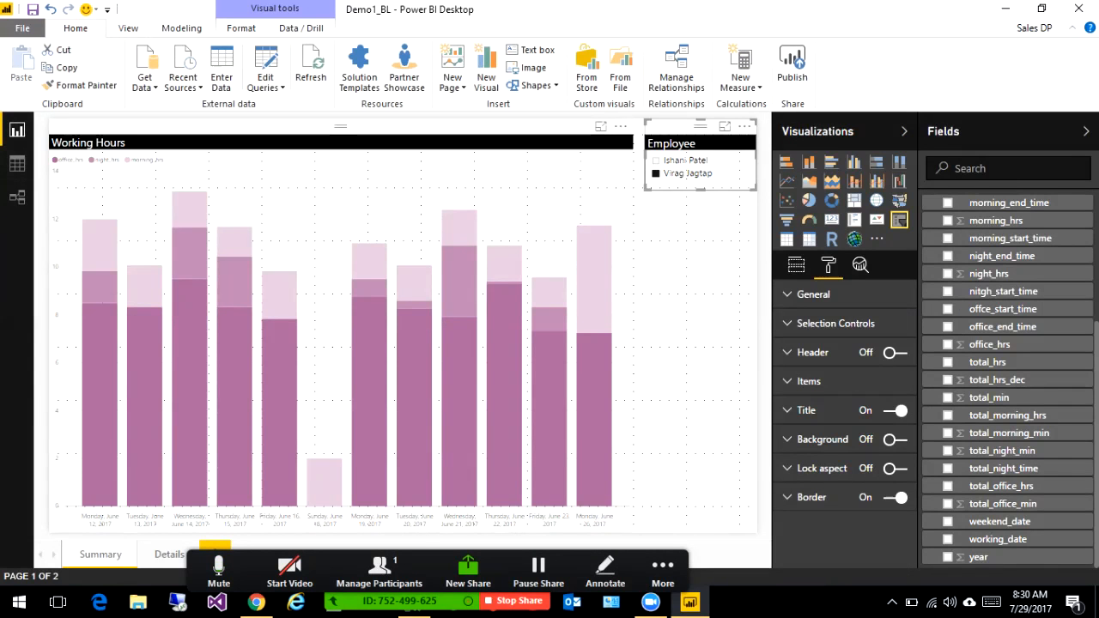
pyautogui.click(325, 343)
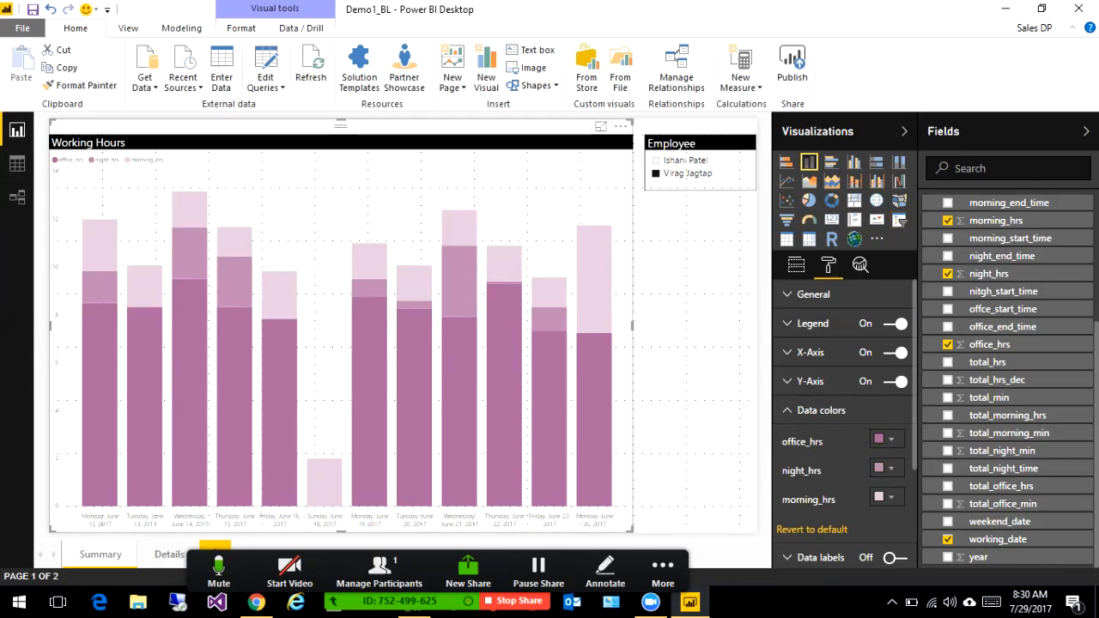
pyautogui.click(797, 265)
pyautogui.click(828, 265)
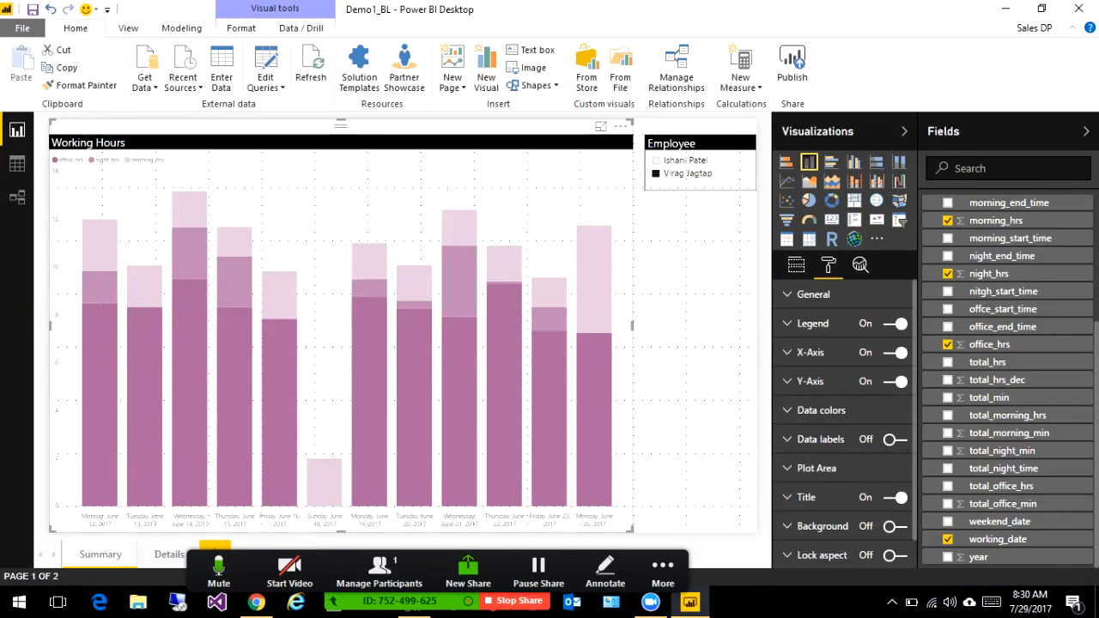
pyautogui.click(895, 439)
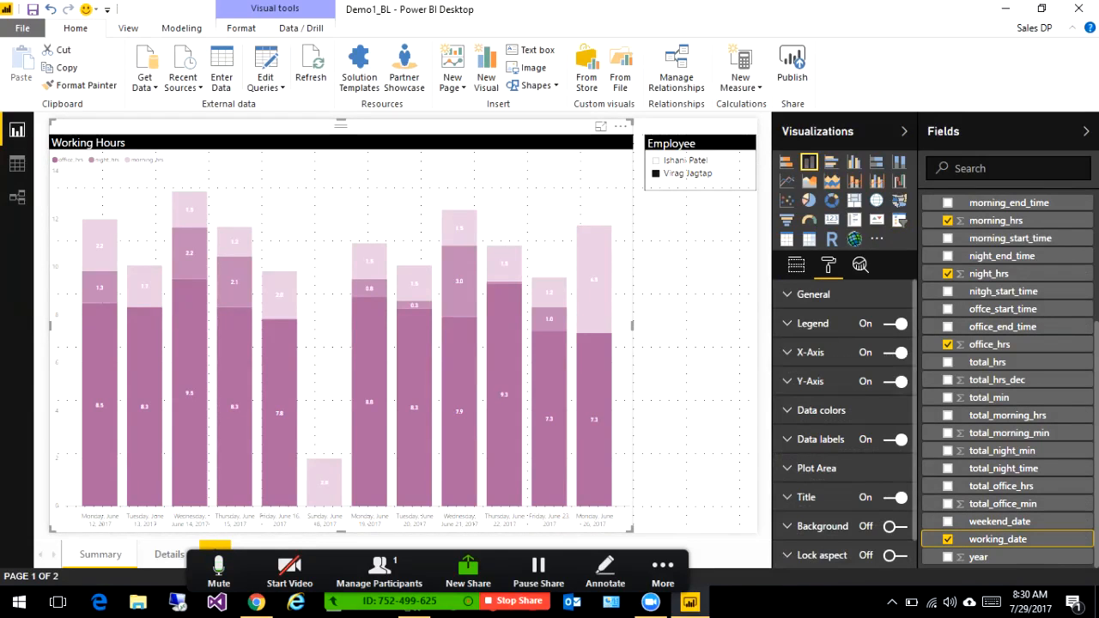
# Set the working_date field's date format to *3/14/2001 (M/d/yyyy) and save the report
pyautogui.click(242, 28)
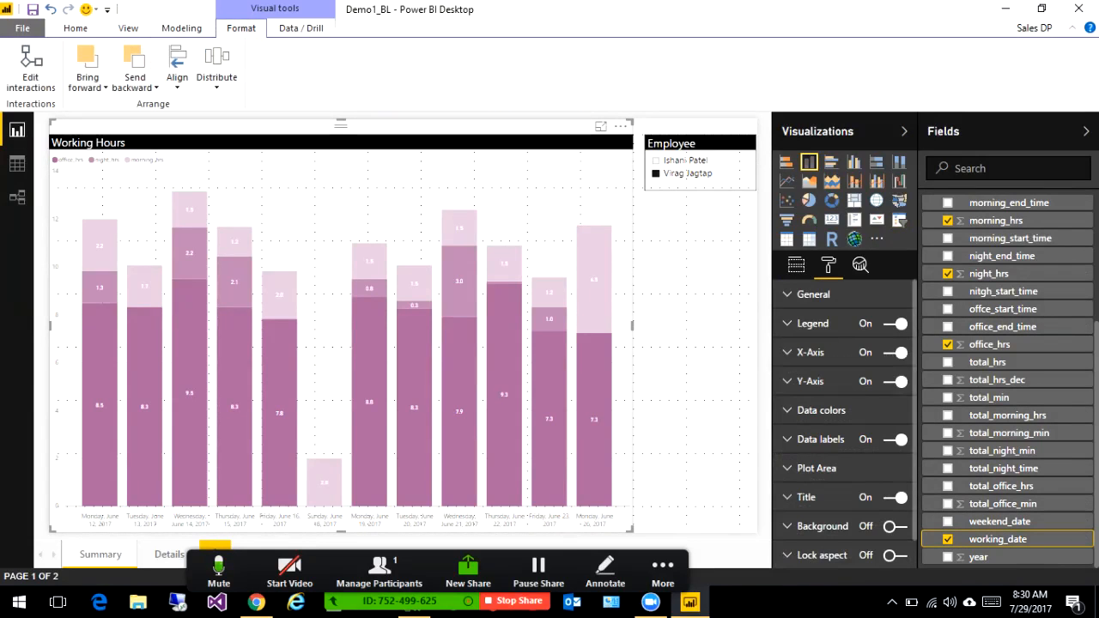
pyautogui.click(181, 28)
pyautogui.click(373, 67)
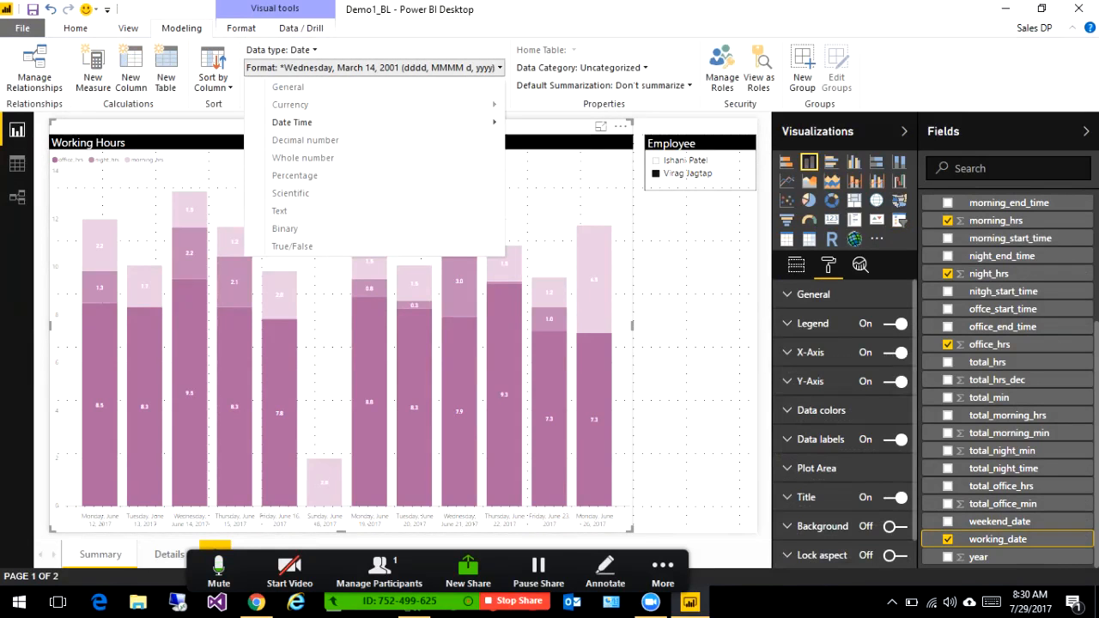
pyautogui.moveTo(360, 123)
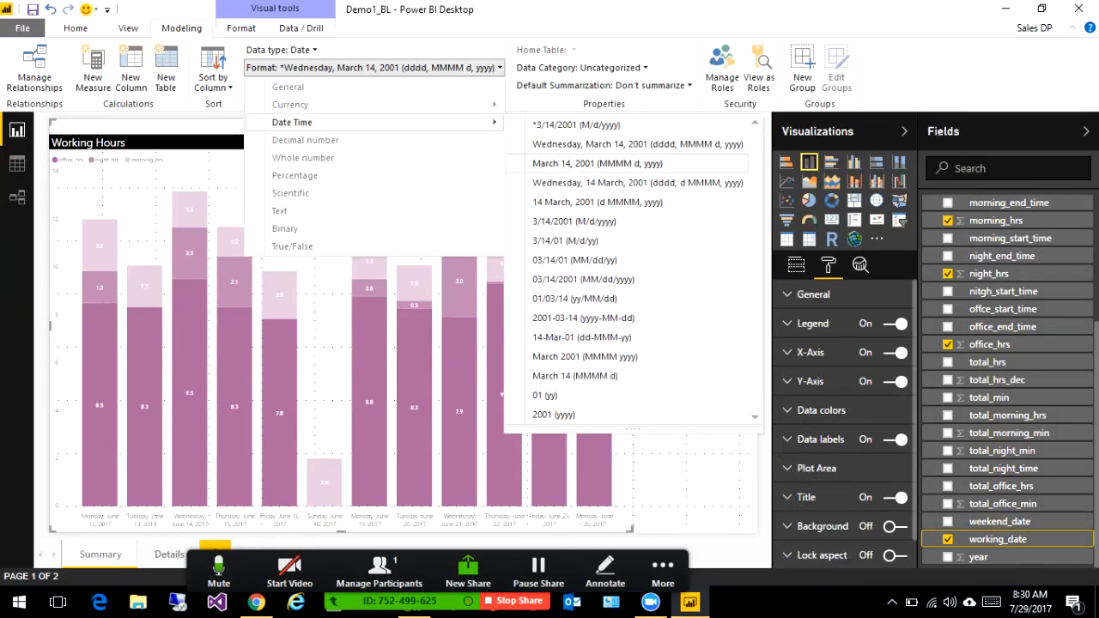
pyautogui.click(575, 124)
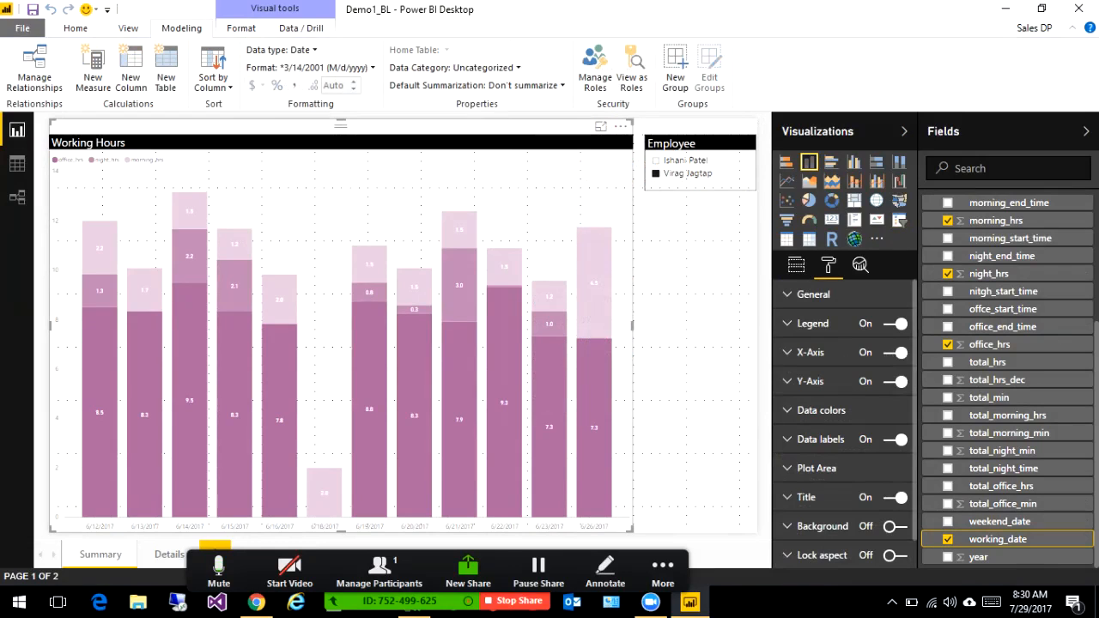
pyautogui.click(33, 9)
pyautogui.click(698, 344)
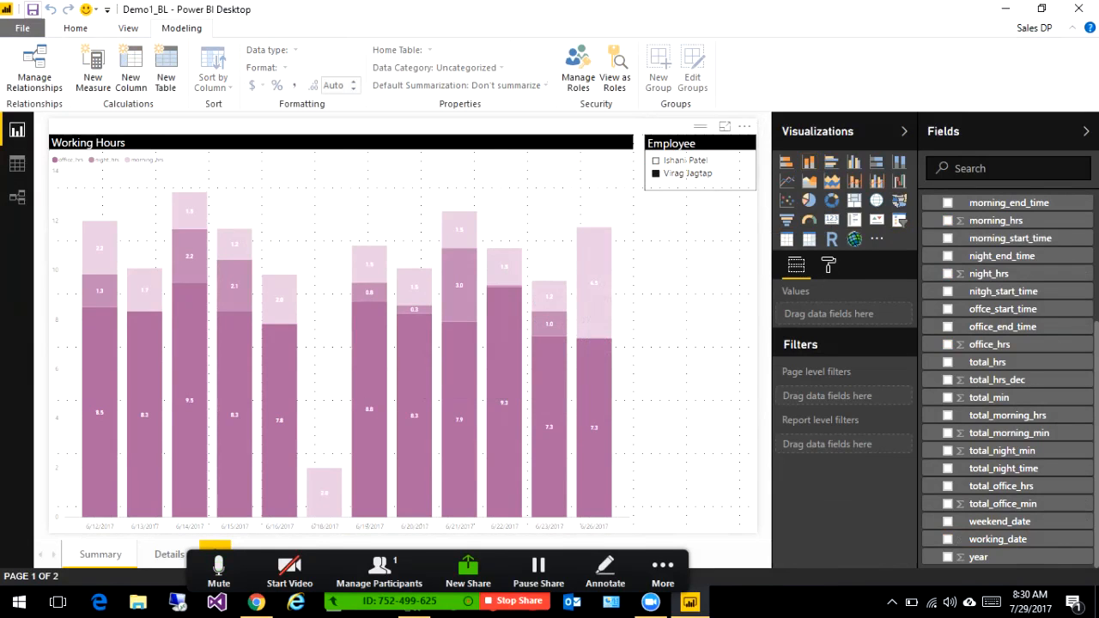
# Filter the labeled chart by each employee in turn, finishing with the second employee selected
pyautogui.click(677, 160)
pyautogui.click(684, 173)
pyautogui.click(684, 160)
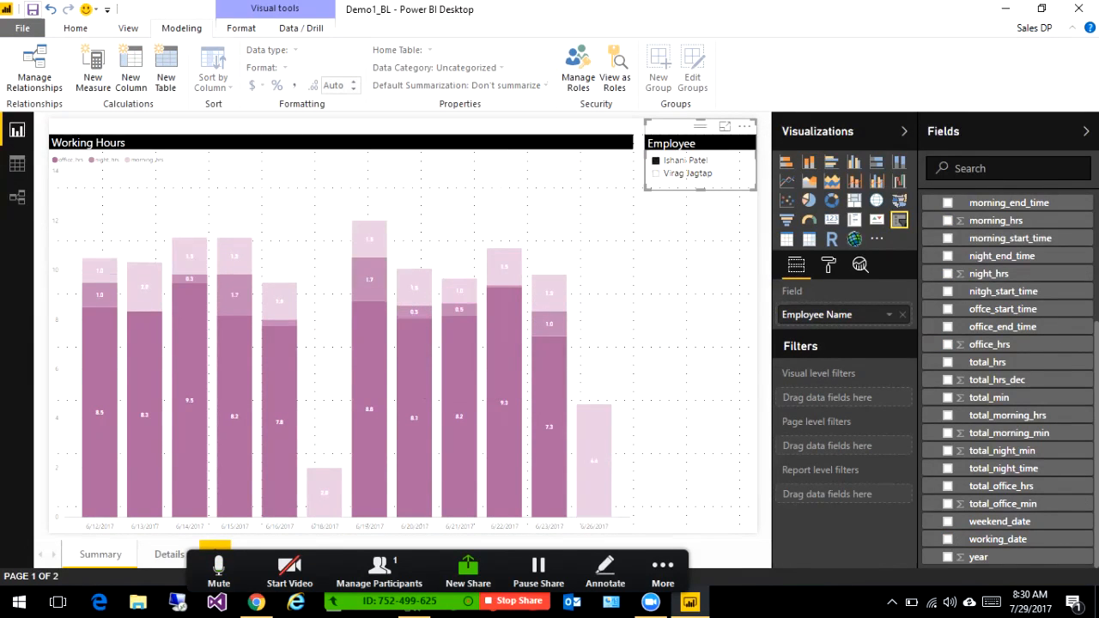
pyautogui.click(684, 173)
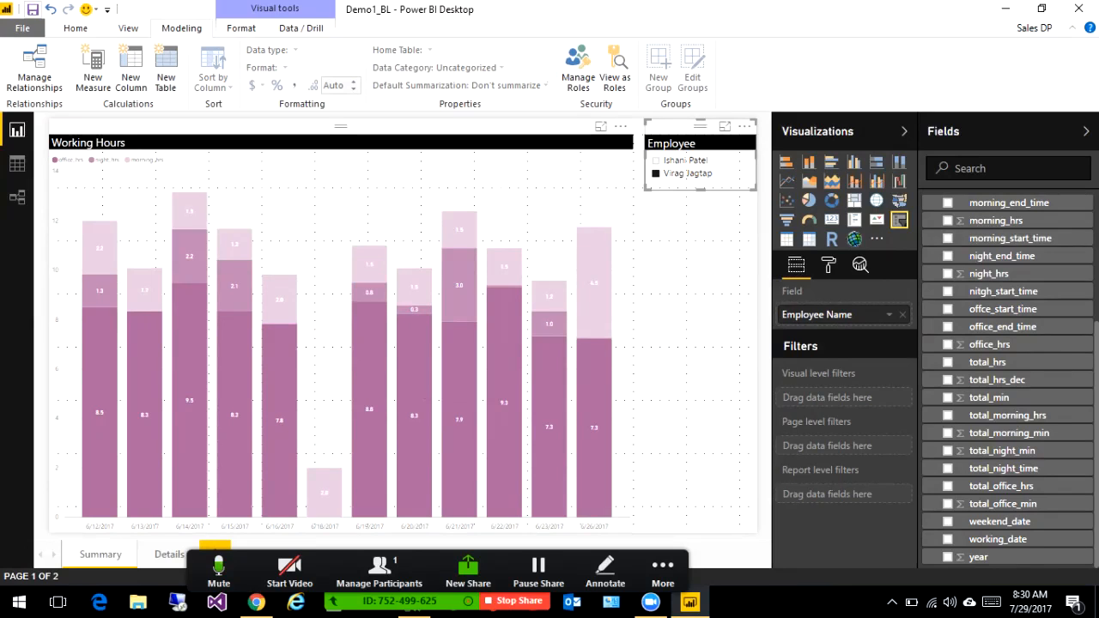
pyautogui.click(698, 292)
# On the Details page, create a visual with morning_hrs, office_hrs and night_hrs as its values, in that order
pyautogui.click(170, 554)
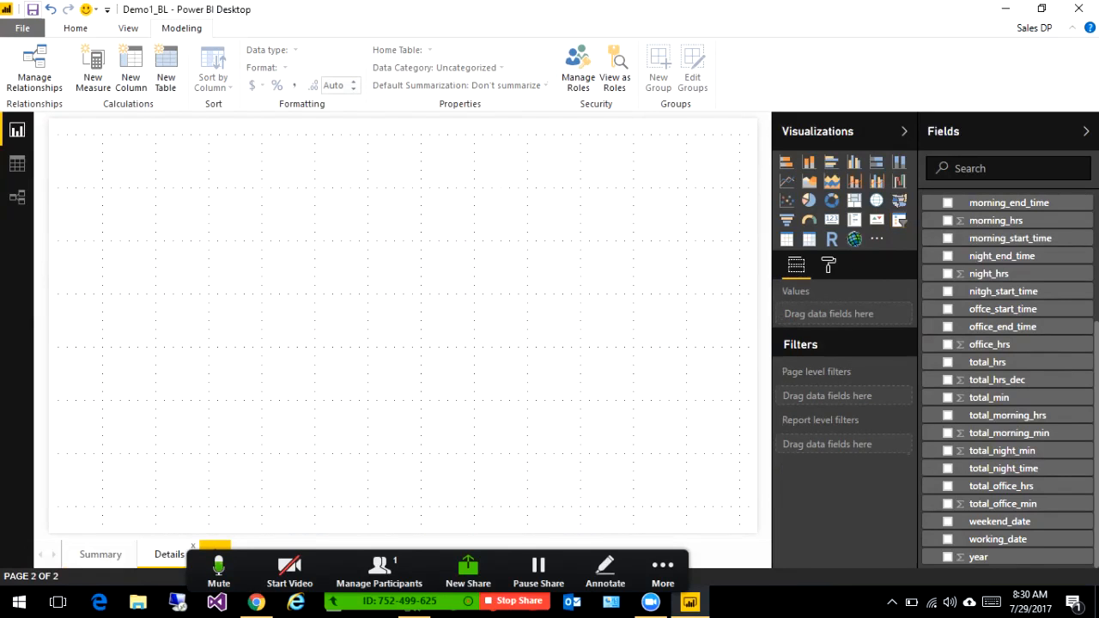
pyautogui.scroll(5, 1010, 288)
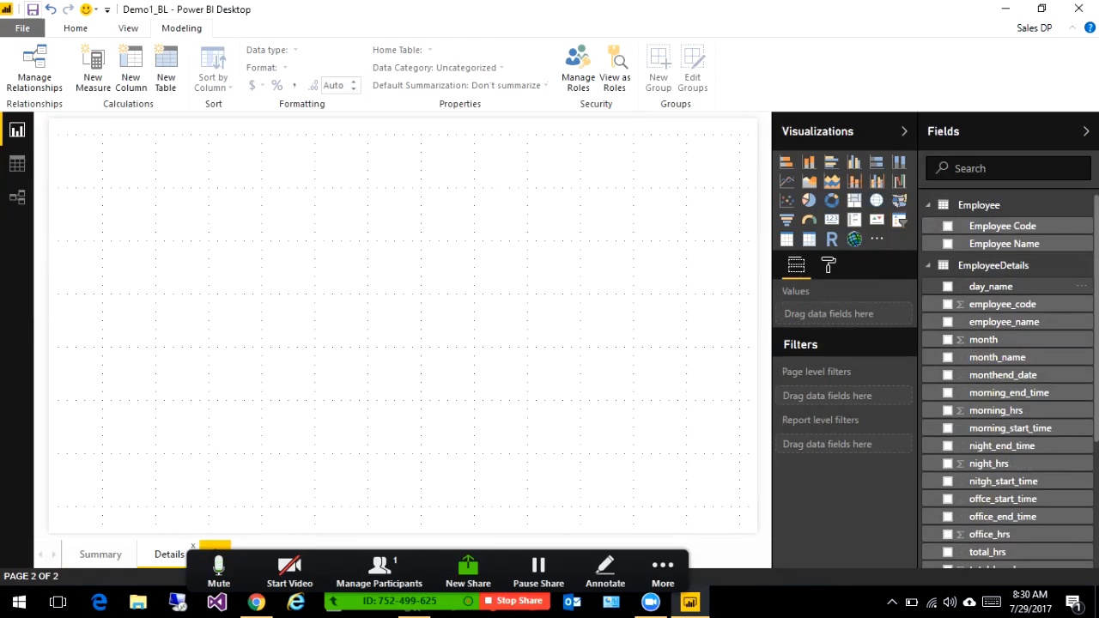
pyautogui.scroll(-5, 1009, 378)
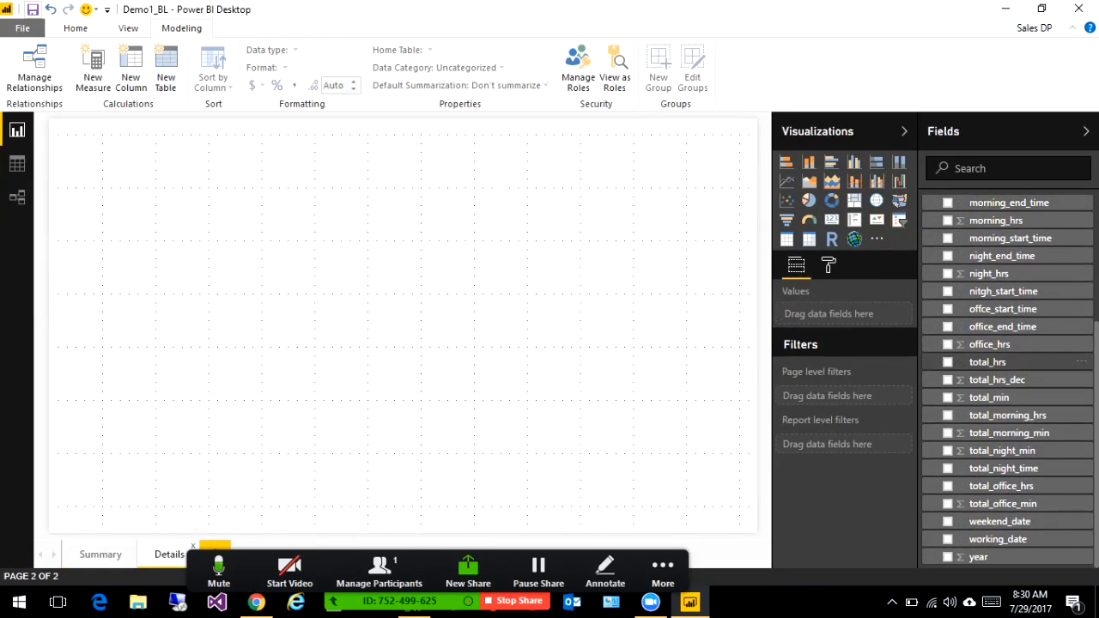
pyautogui.click(948, 273)
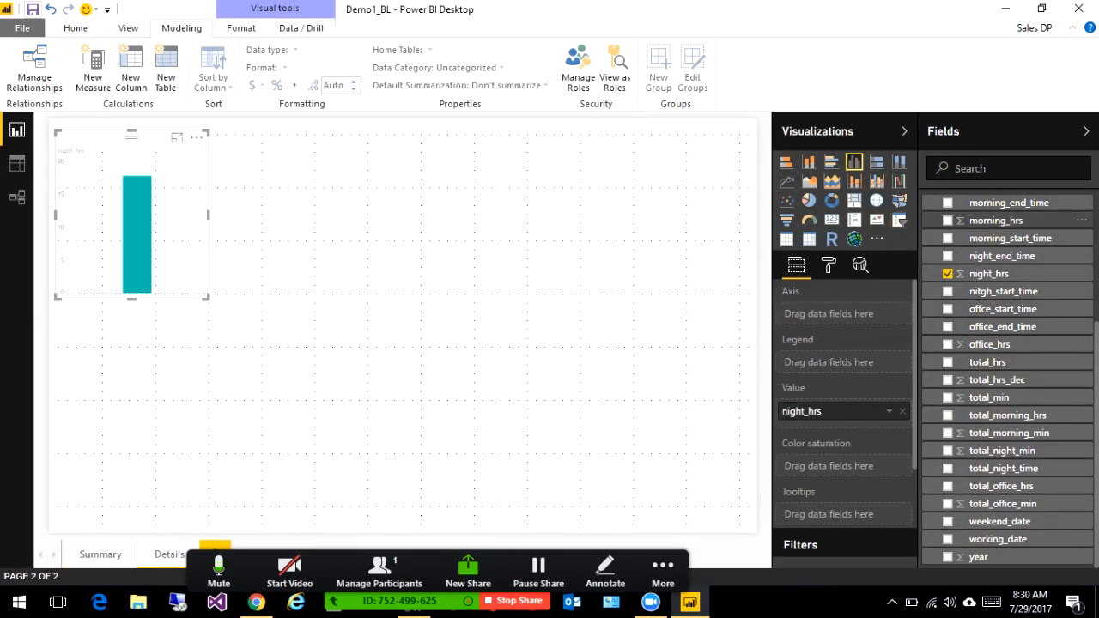
pyautogui.click(947, 220)
pyautogui.click(947, 273)
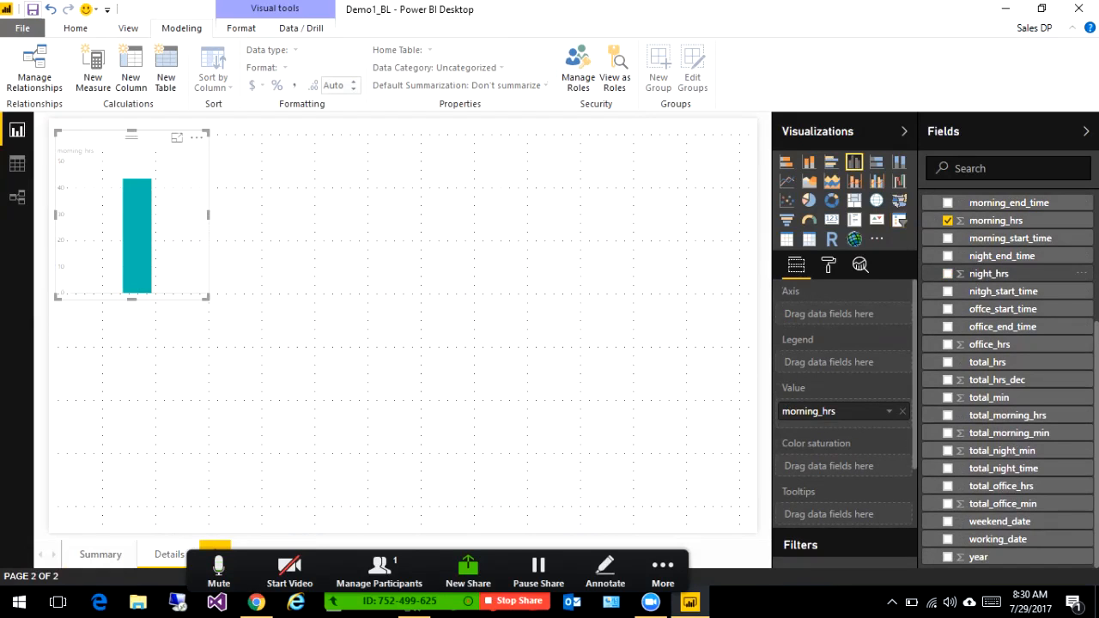
pyautogui.click(947, 273)
pyautogui.click(947, 344)
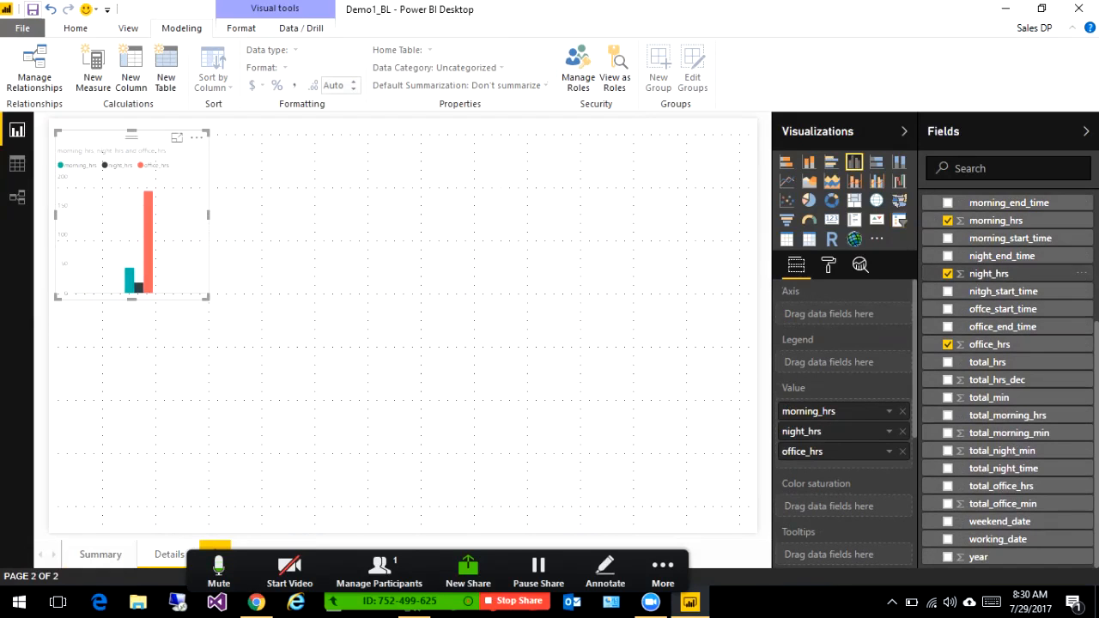
pyautogui.click(947, 273)
pyautogui.click(947, 273)
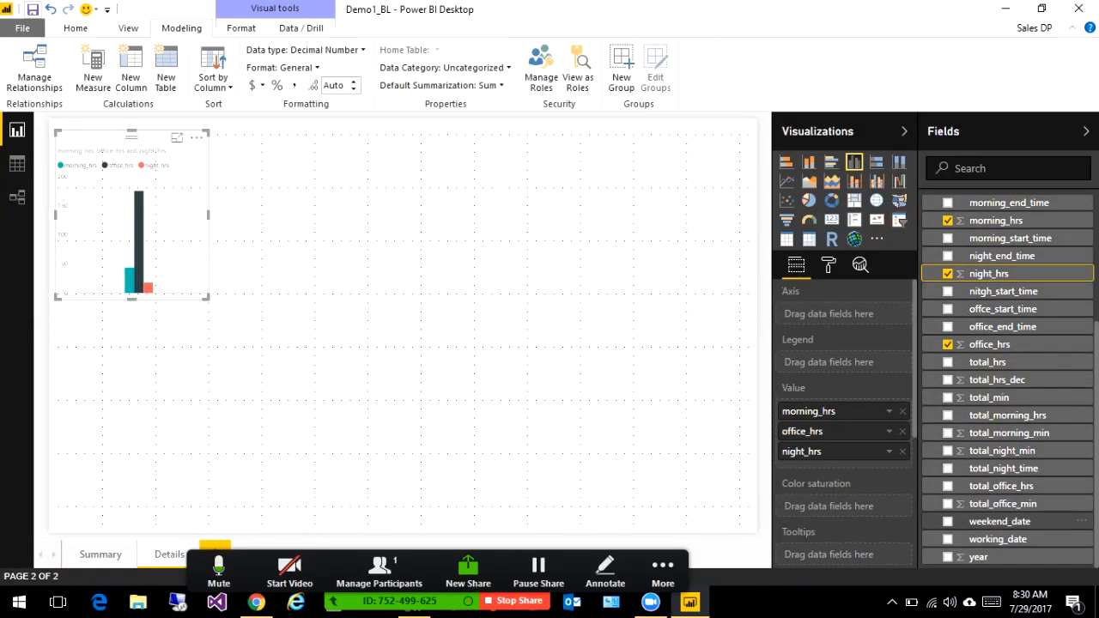
# Add the working_date and employee_name fields from EmployeeDetails to the new visual
pyautogui.click(947, 540)
pyautogui.scroll(3, 948, 378)
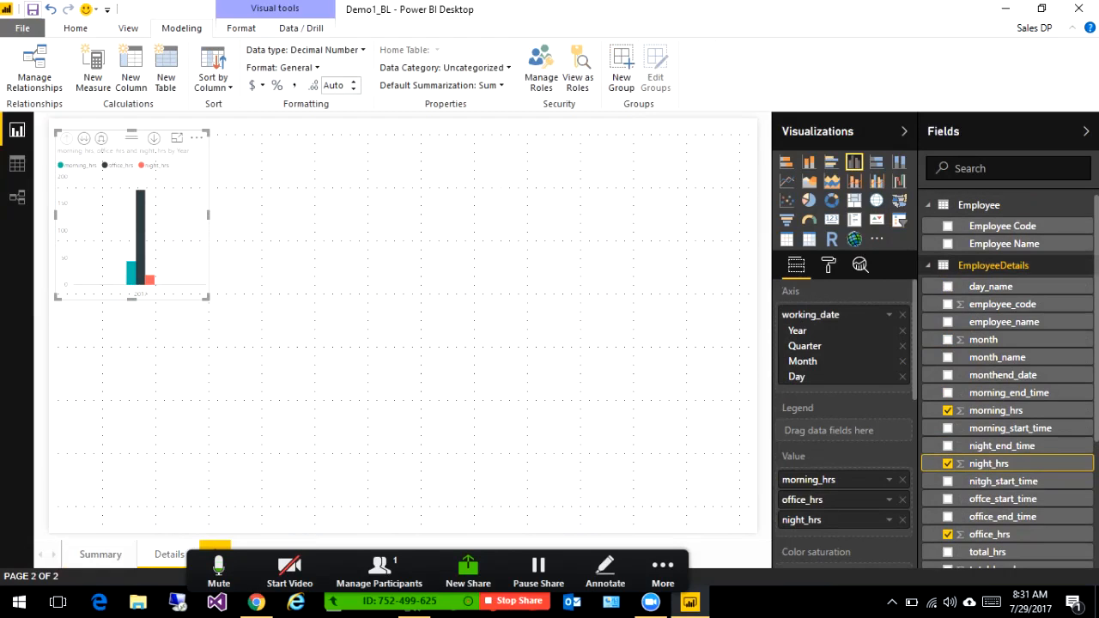
pyautogui.click(947, 322)
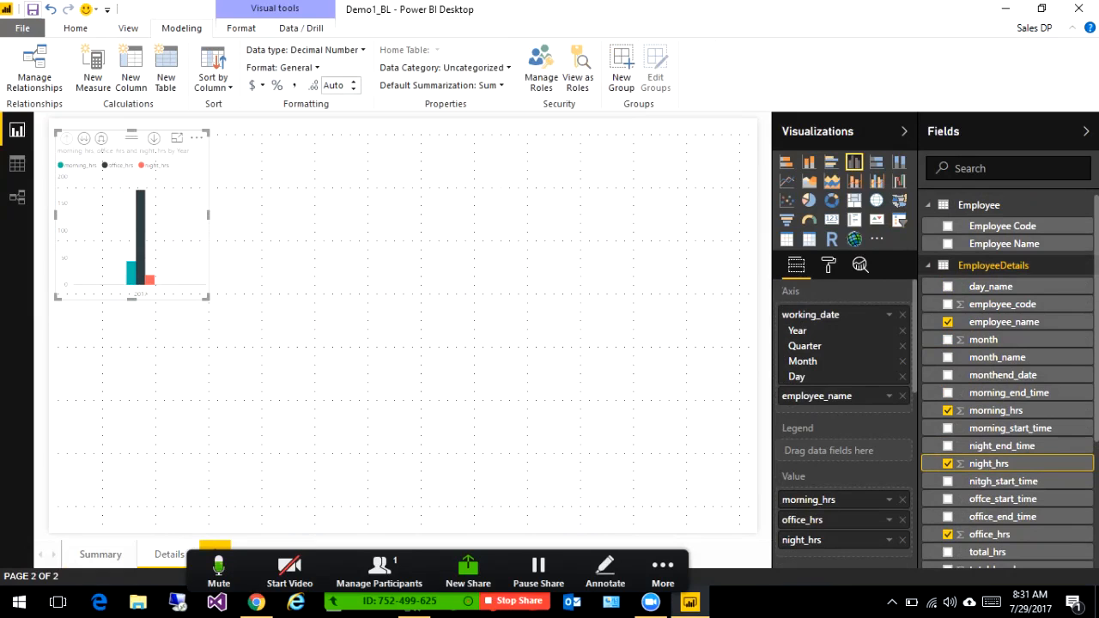
# Convert the visual to a table, enlarge it across most of the page, and show working_date as a plain date instead of a hierarchy
pyautogui.click(787, 240)
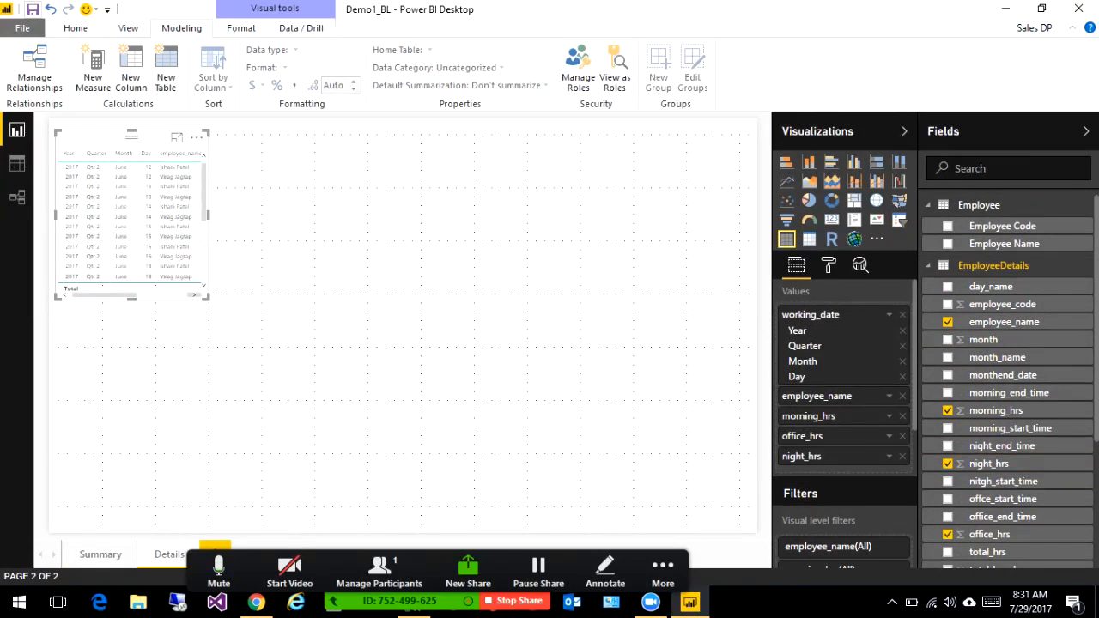
pyautogui.moveTo(207, 298); pyautogui.dragTo(632, 513)
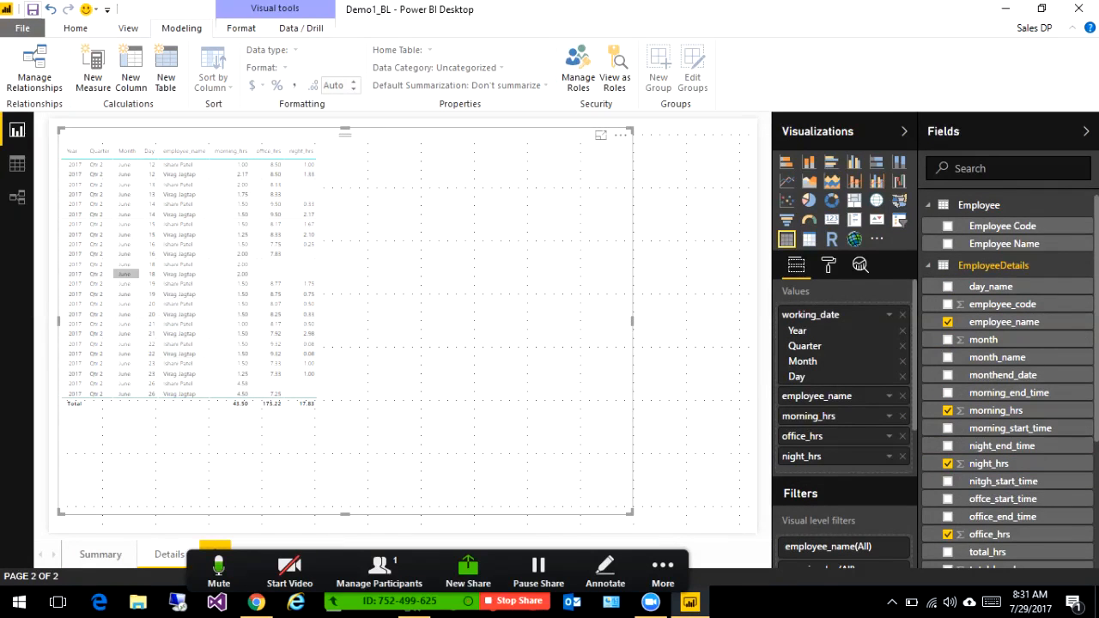
pyautogui.click(890, 314)
pyautogui.click(936, 362)
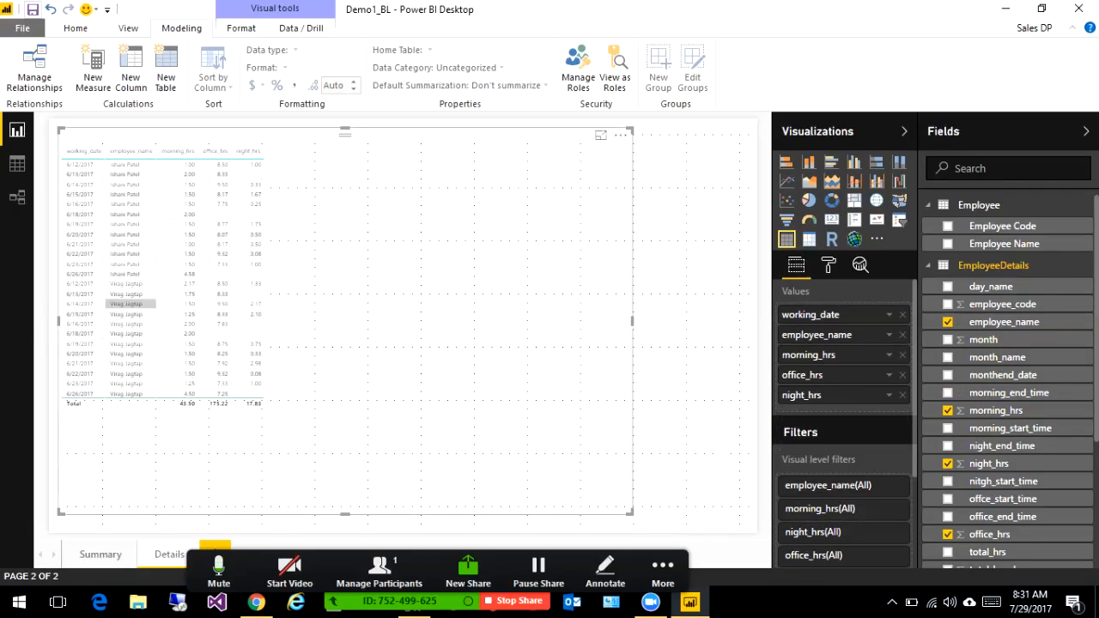
# Copy the Employee slicer from the Summary page to the Details page
pyautogui.click(100, 554)
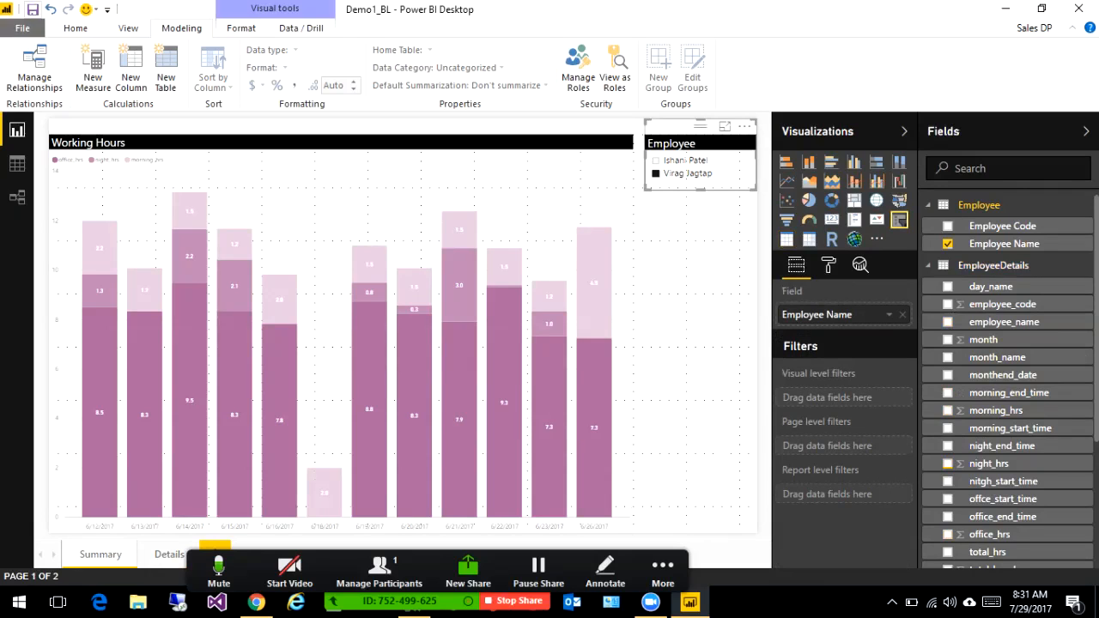
pyautogui.click(170, 554)
pyautogui.click(498, 326)
pyautogui.click(687, 327)
pyautogui.click(498, 326)
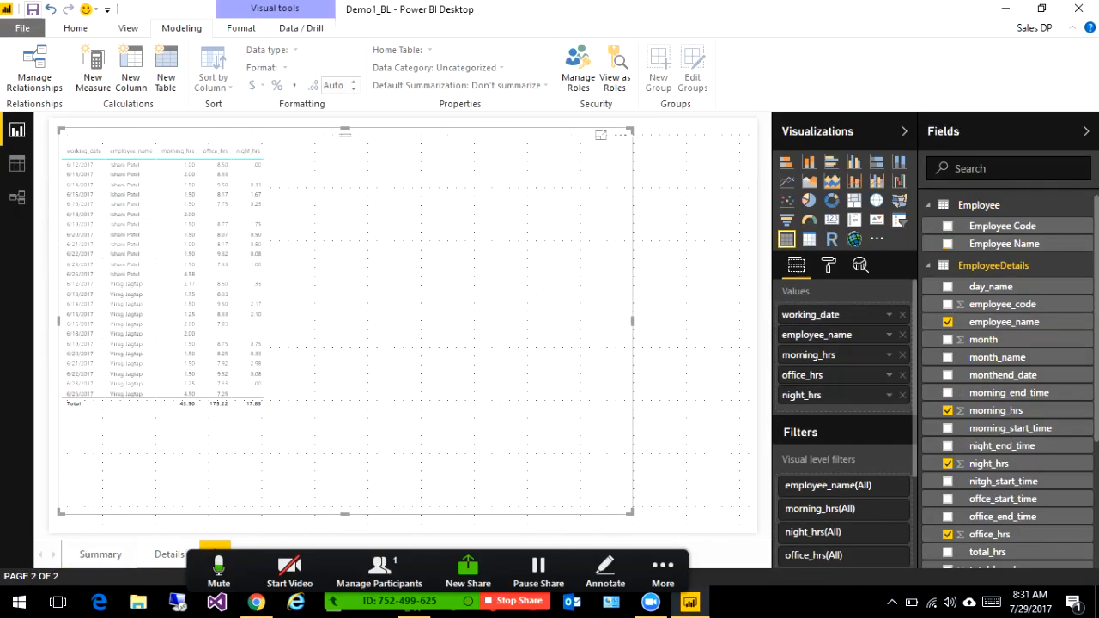
pyautogui.click(687, 327)
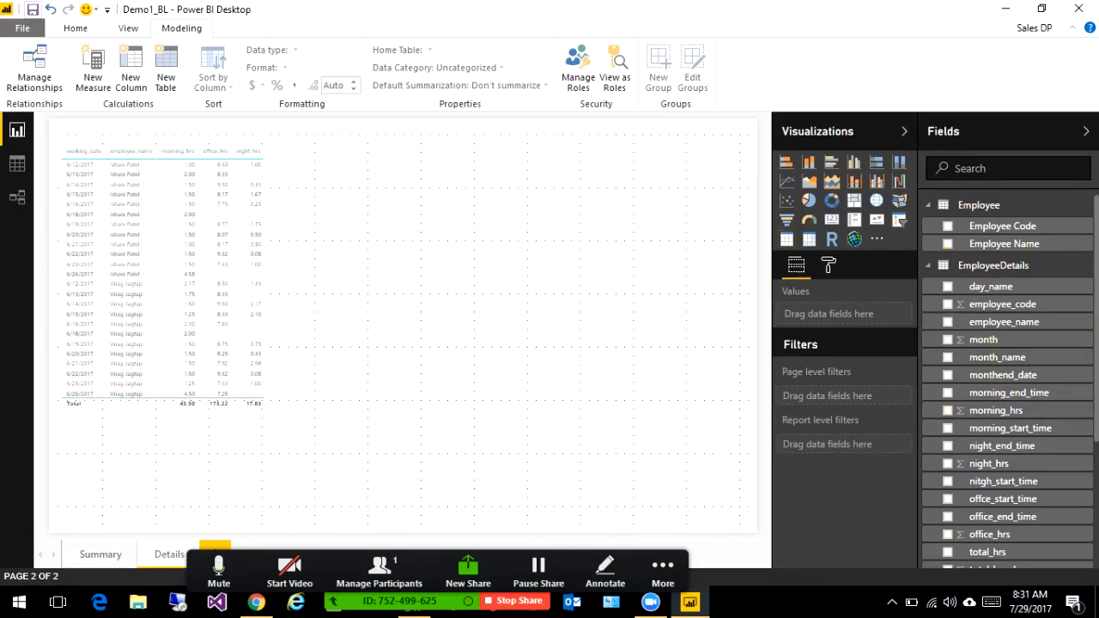
pyautogui.hotkey('ctrl', 'v')
# Filter the details table by each employee in turn with the copied slicer, finishing with the first employee selected
pyautogui.click(656, 160)
pyautogui.click(656, 173)
pyautogui.click(656, 161)
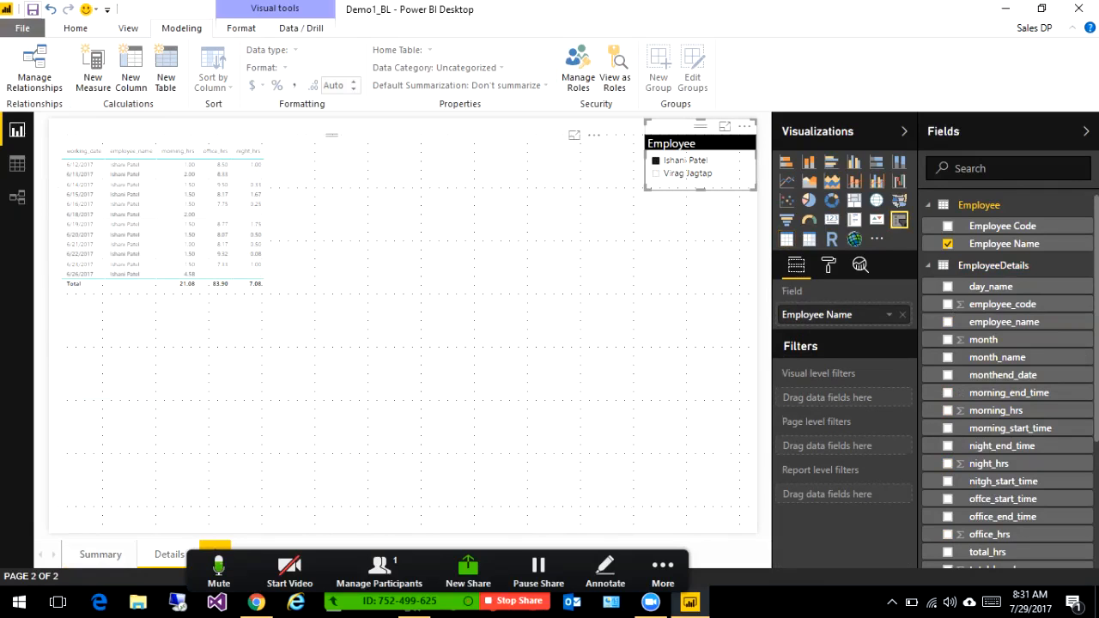
# Turn on the table's title and set its text to Details
pyautogui.click(335, 327)
pyautogui.click(829, 266)
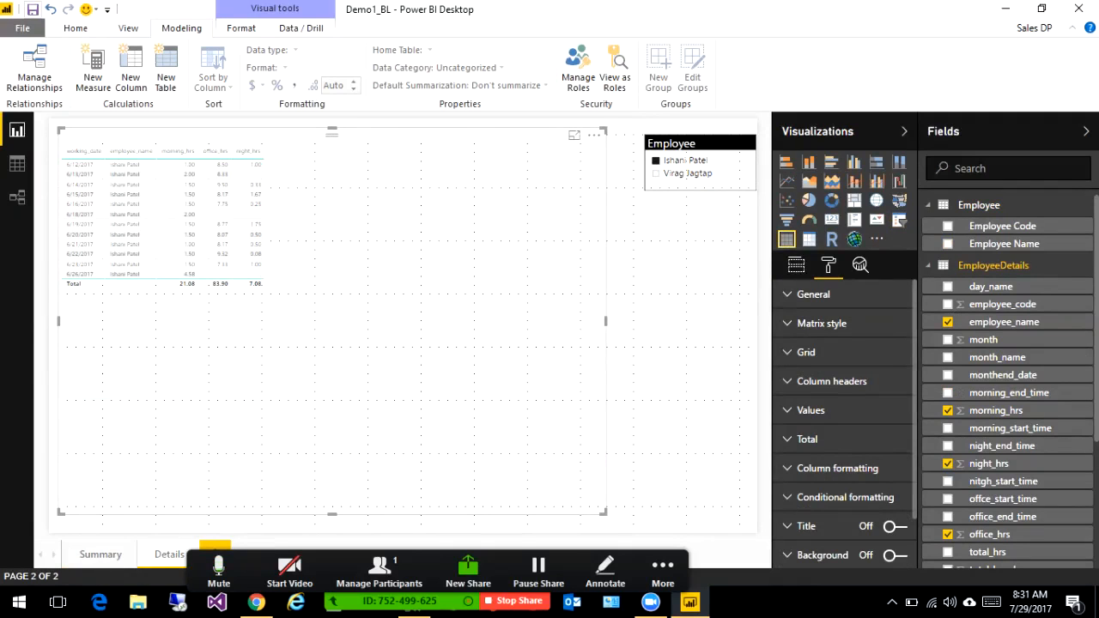
pyautogui.click(805, 527)
pyautogui.click(895, 527)
pyautogui.scroll(-3, 895, 527)
pyautogui.click(870, 319)
pyautogui.write('Details')
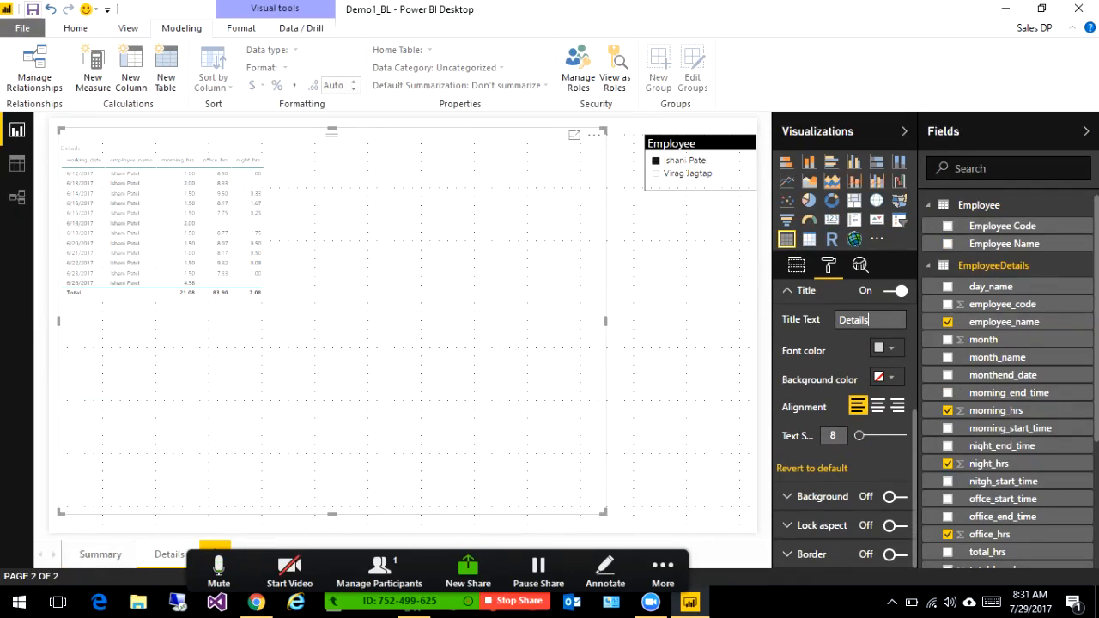
# Format the table title with white text on a black background at text size 15
pyautogui.click(887, 349)
pyautogui.click(777, 281)
pyautogui.click(887, 378)
pyautogui.click(788, 211)
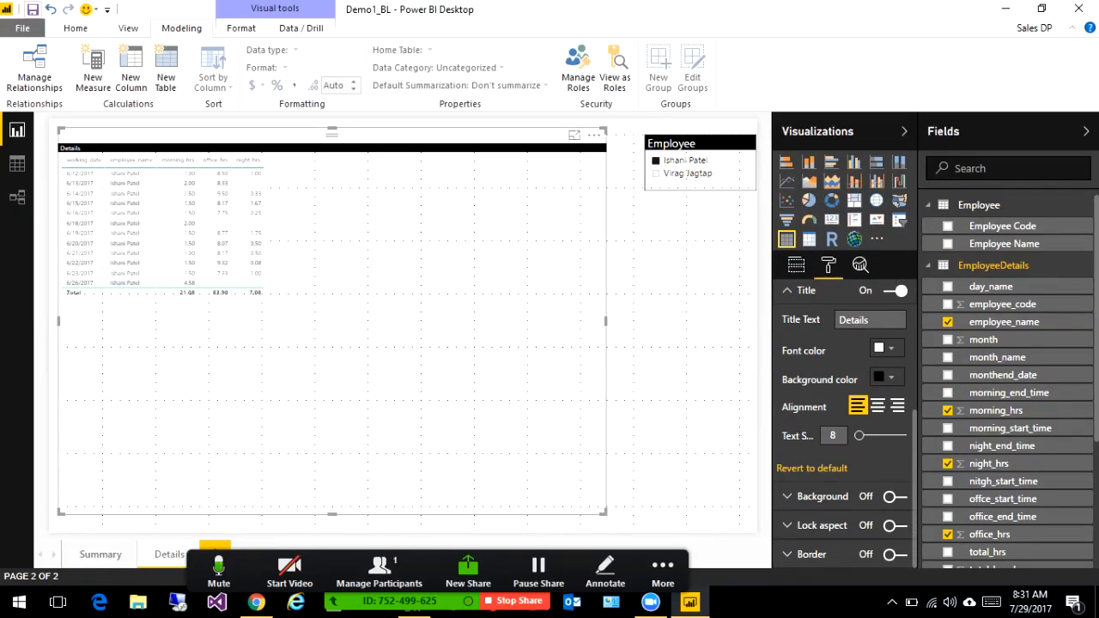
pyautogui.write('15')
pyautogui.press('Return')
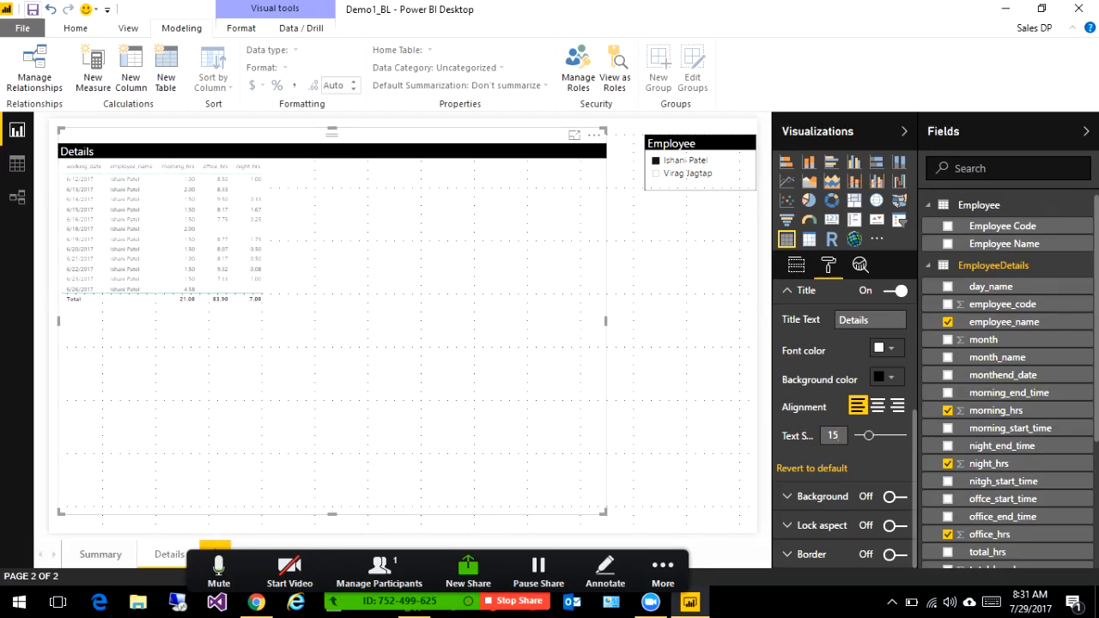
# Set the text size of the table's values to 12 and widen the table toward the Employee slicer
pyautogui.scroll(3, 845, 421)
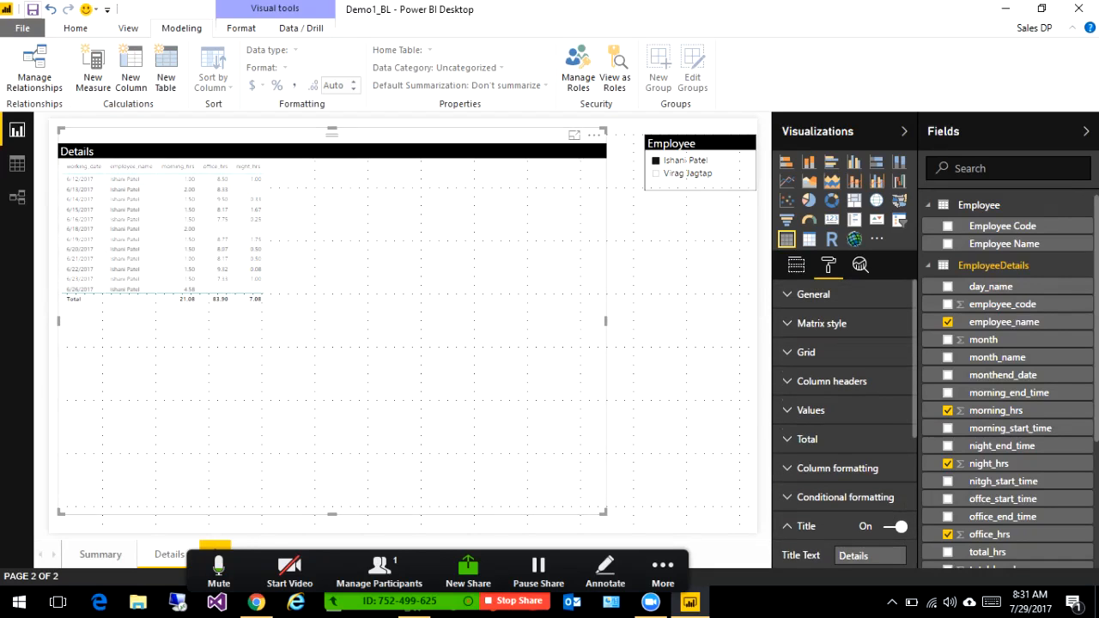
pyautogui.click(810, 411)
pyautogui.scroll(-5, 845, 421)
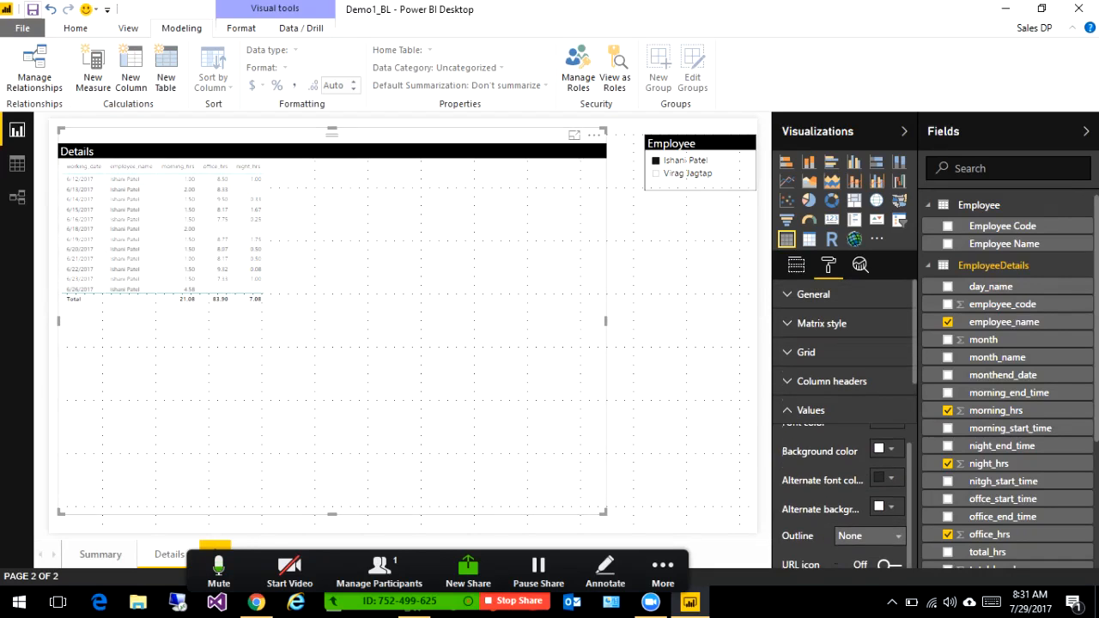
pyautogui.write('12')
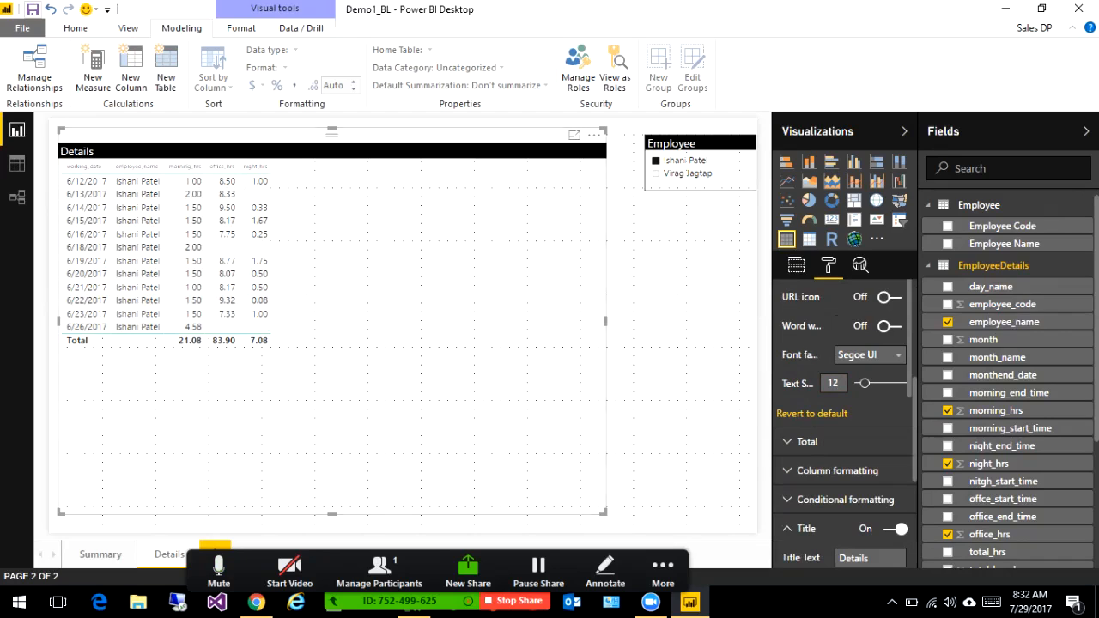
pyautogui.moveTo(606, 322); pyautogui.dragTo(633, 321)
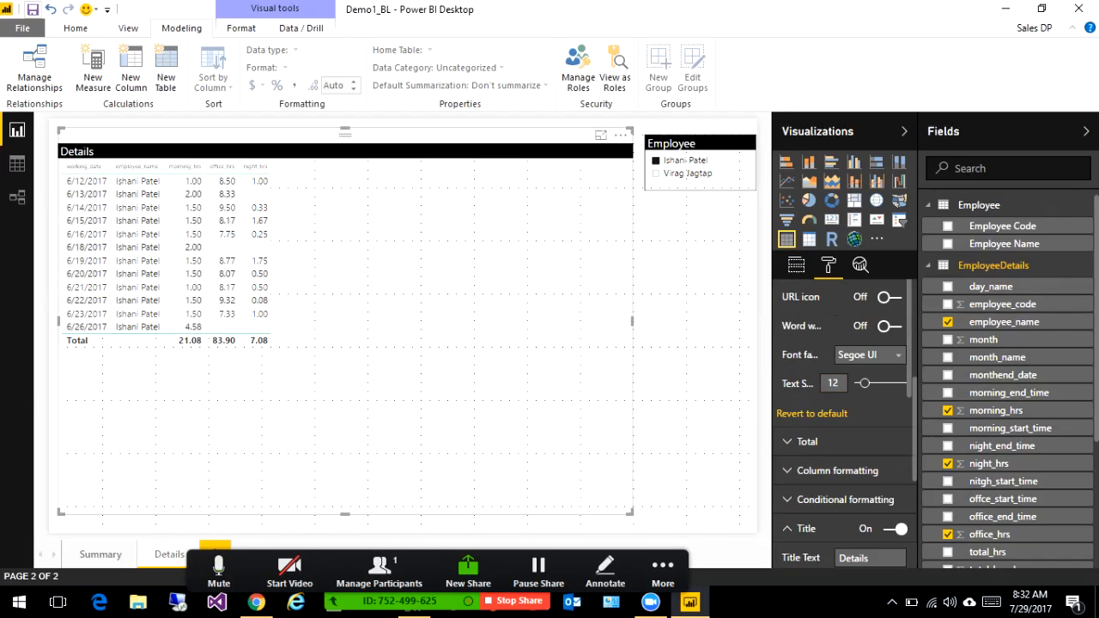
pyautogui.press('Escape')
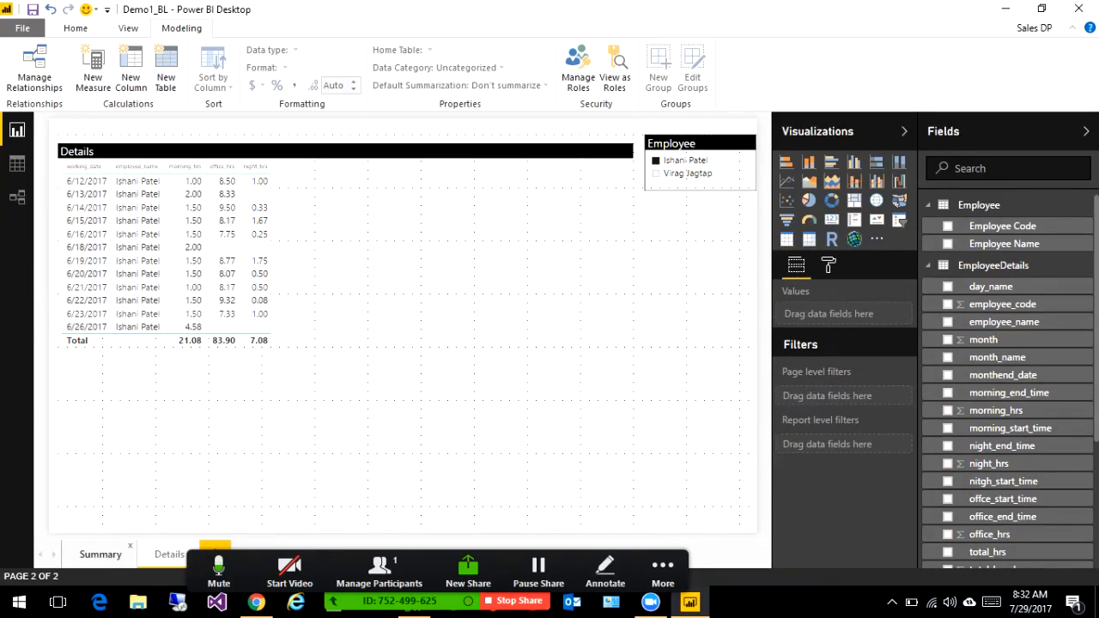
# Return to the Summary page, select the Working Hours chart, and briefly check the data view before going back to the report
pyautogui.click(100, 553)
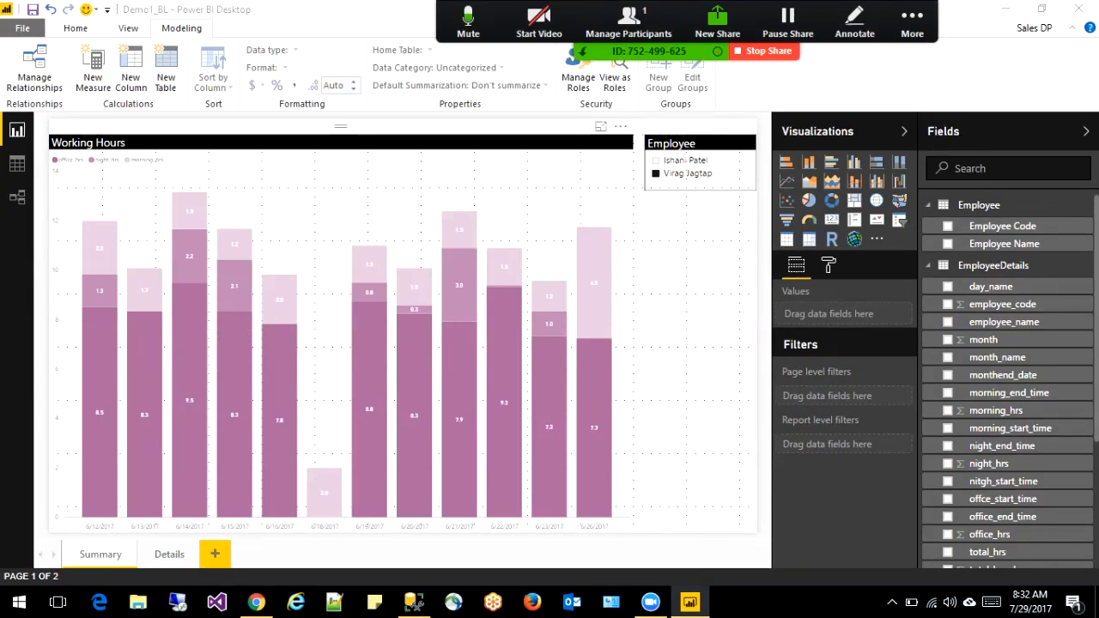
pyautogui.click(325, 326)
pyautogui.click(17, 163)
pyautogui.click(17, 130)
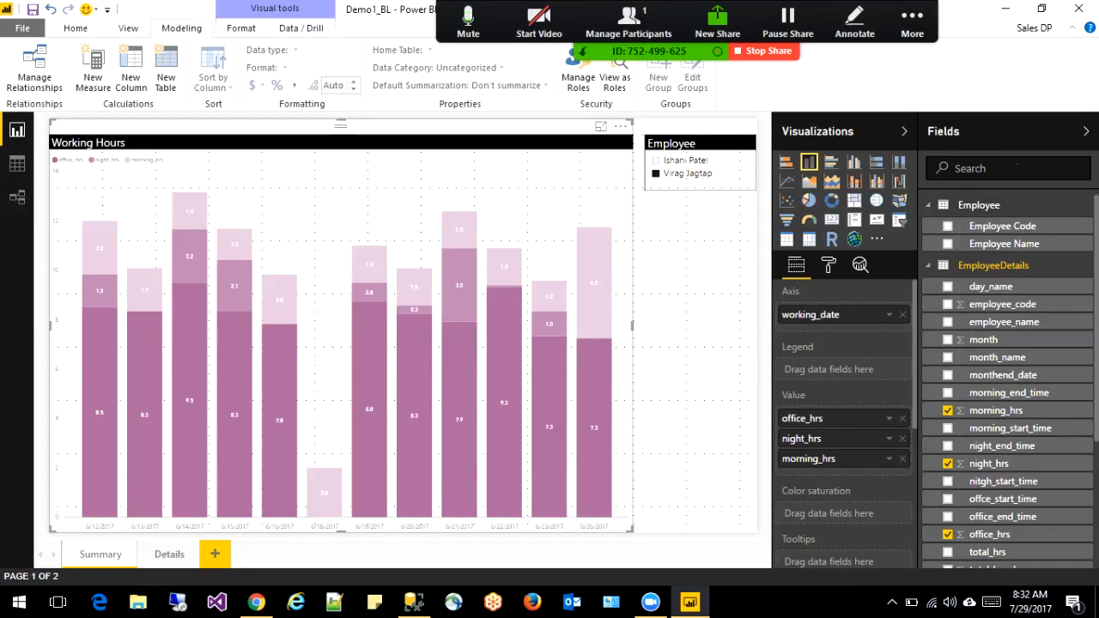
# Highlight individual days in the Working Hours chart in turn, starting with 6/26/2017 and ending with 6/12/2017
pyautogui.click(594, 395)
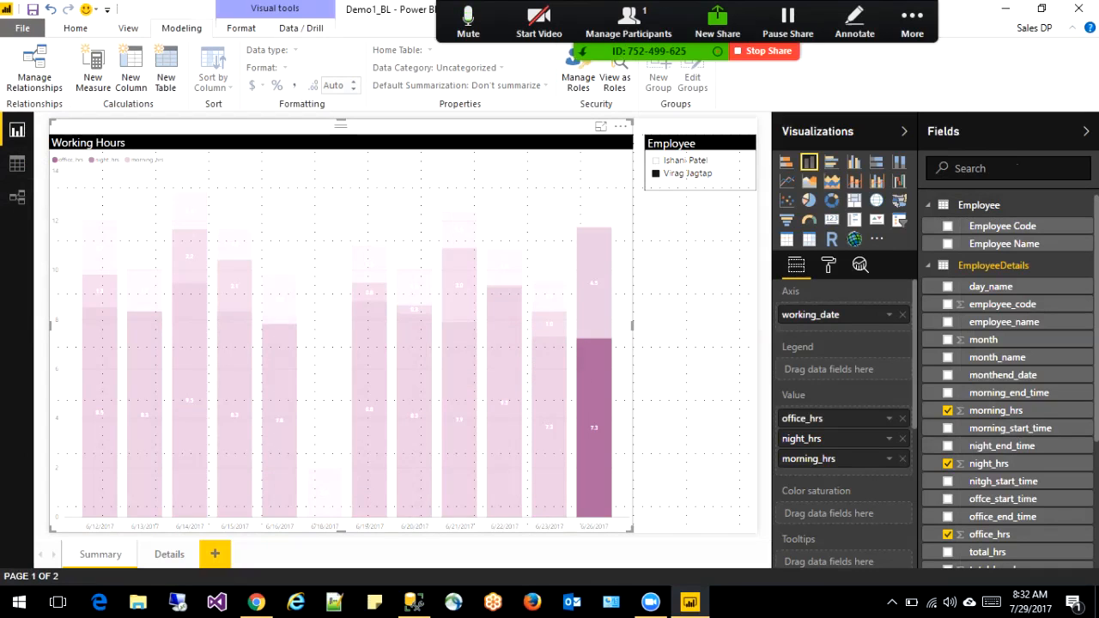
pyautogui.click(279, 412)
pyautogui.click(279, 412)
pyautogui.click(234, 412)
pyautogui.click(235, 413)
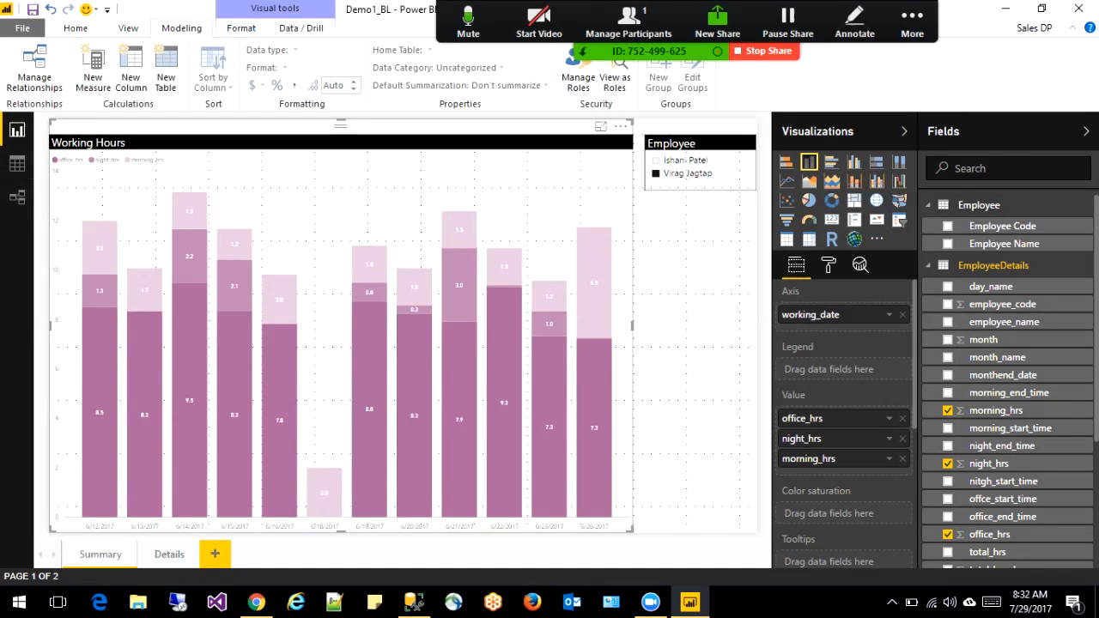
pyautogui.click(99, 404)
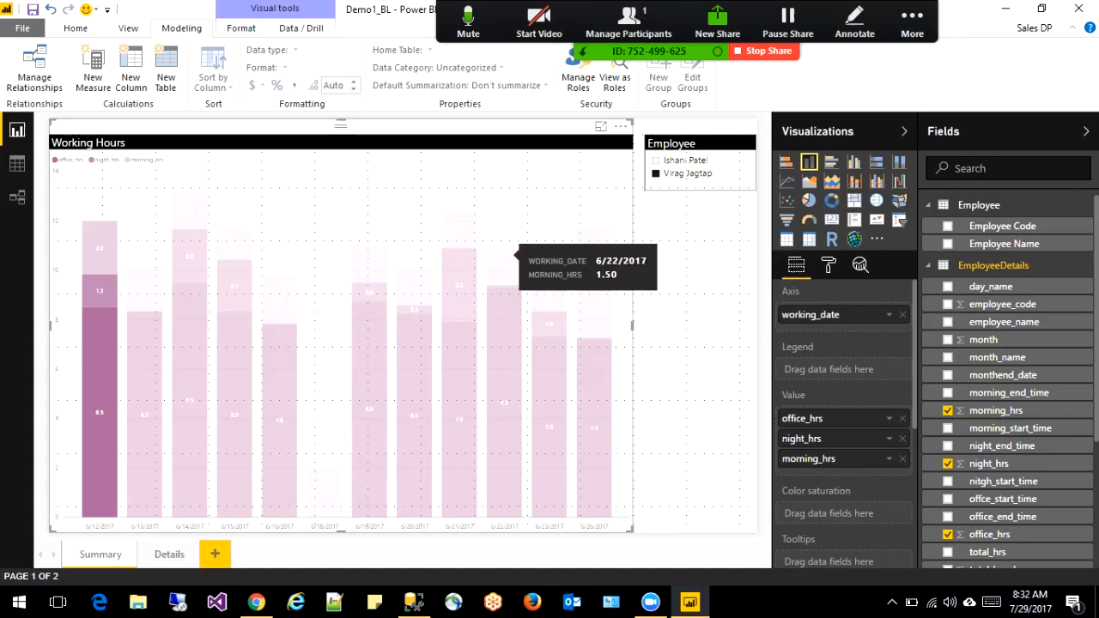
# Filter the Summary chart by the first employee and inspect the office_hrs bar for 6/22/2017
pyautogui.click(678, 160)
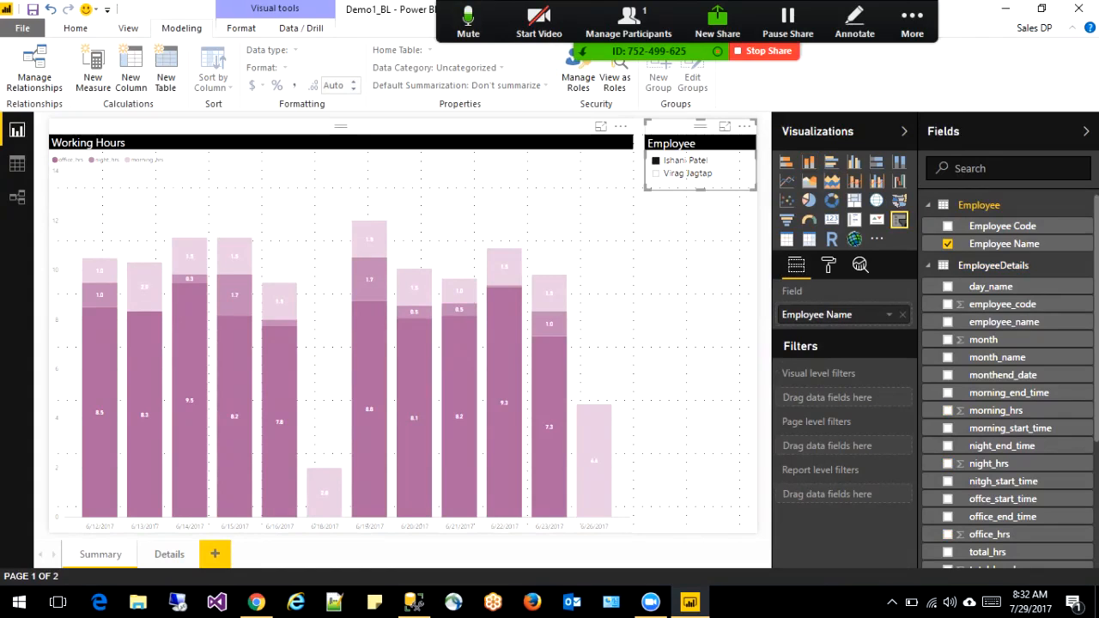
pyautogui.moveTo(554, 293)
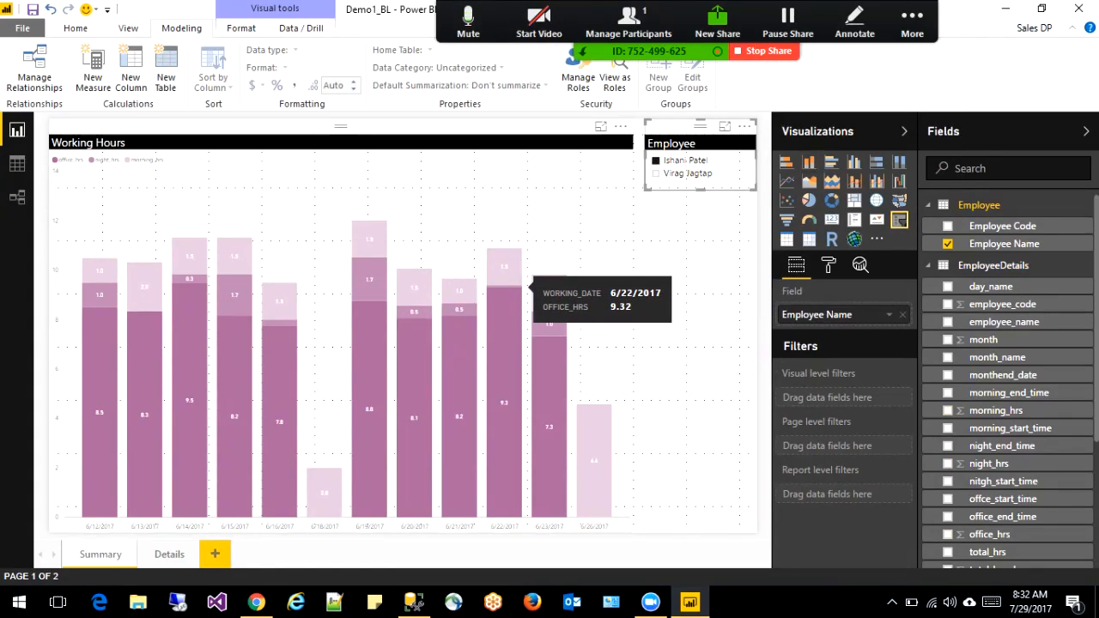